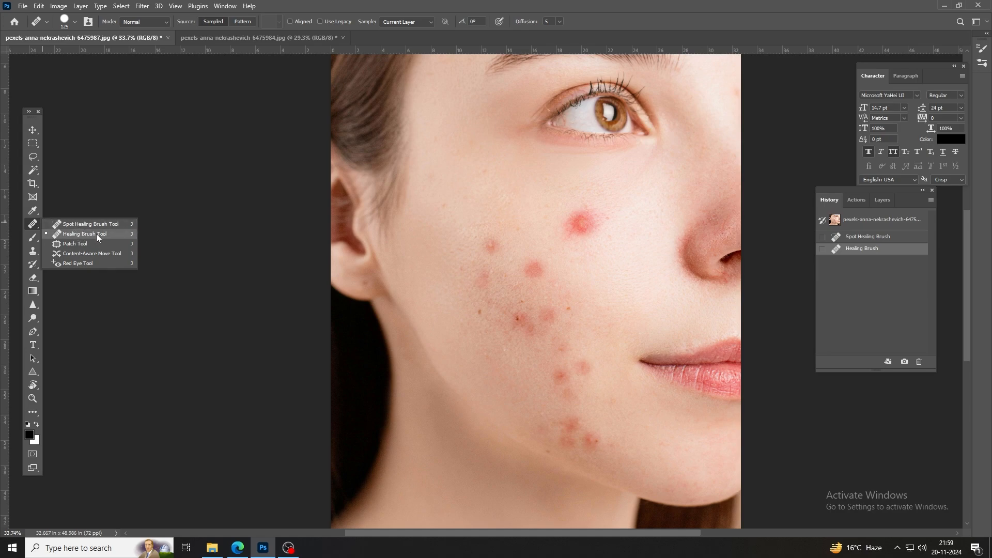
Activate the Healing Brush with Aligned sampling enabled and its sample source set to All Layers
{"action": "left_click", "coordinate": [100, 235]}
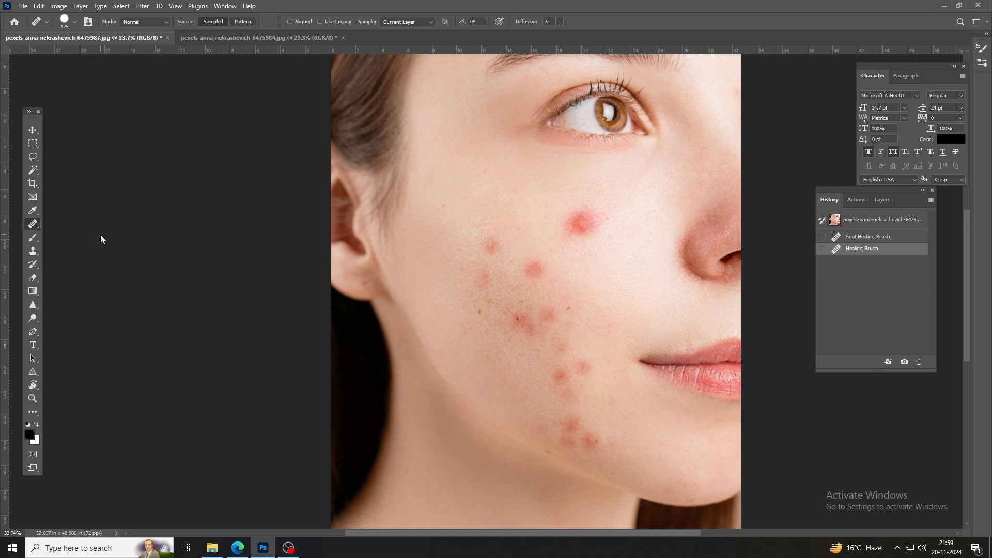
{"action": "left_click", "coordinate": [66, 20]}
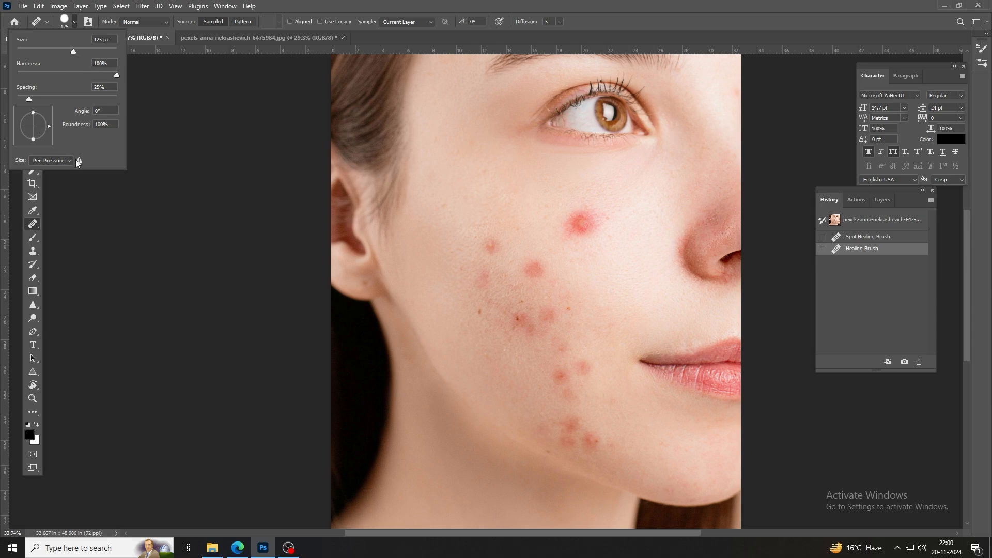
{"action": "left_click", "coordinate": [158, 125]}
{"action": "left_click", "coordinate": [157, 120]}
{"action": "left_click", "coordinate": [290, 21]}
{"action": "left_click", "coordinate": [407, 21]}
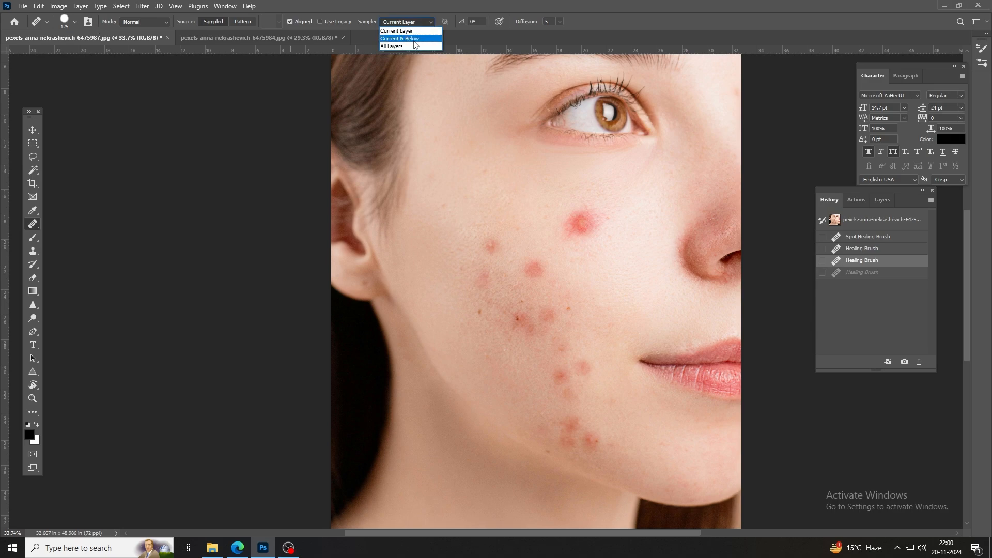
{"action": "left_click", "coordinate": [414, 46]}
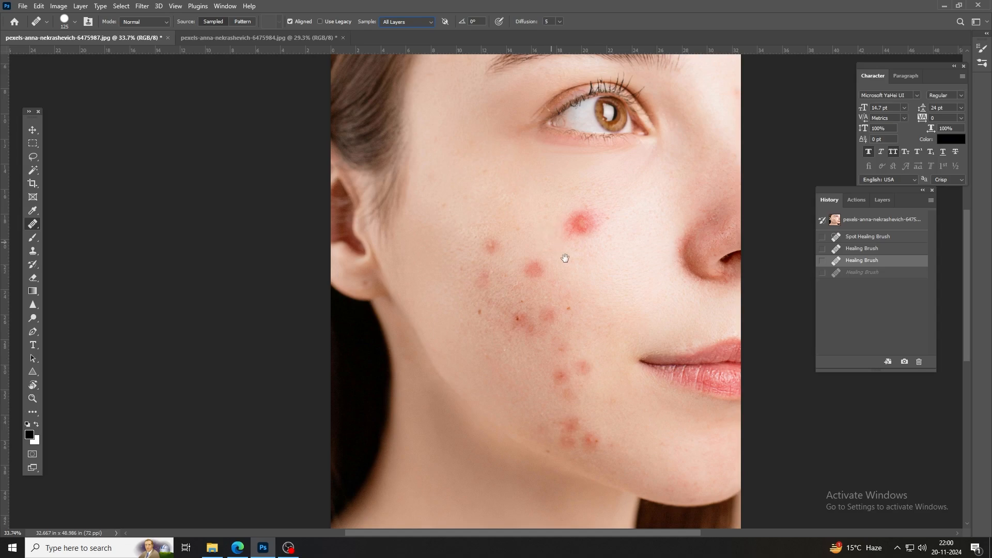
Heal the outermost upper cheek blemish on the Background using clean skin near the nose as source, and compare with the original snapshot
{"action": "left_click_drag", "start_coordinate": [592, 255], "coordinate": [530, 300]}
{"action": "scroll", "coordinate": [527, 279], "scroll_direction": "up", "scroll_amount": 2}
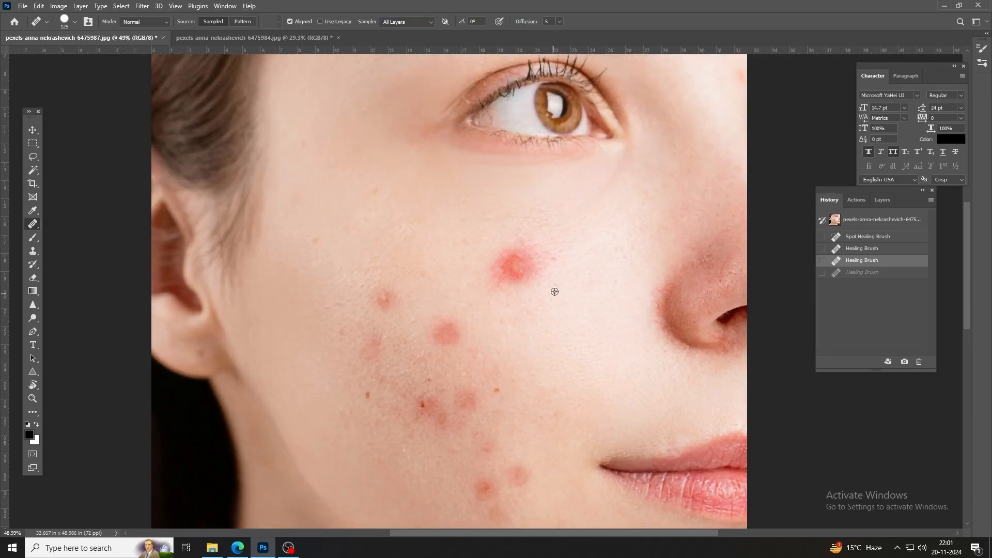
{"action": "left_click", "coordinate": [570, 274], "text": "alt"}
{"action": "left_click", "coordinate": [383, 300]}
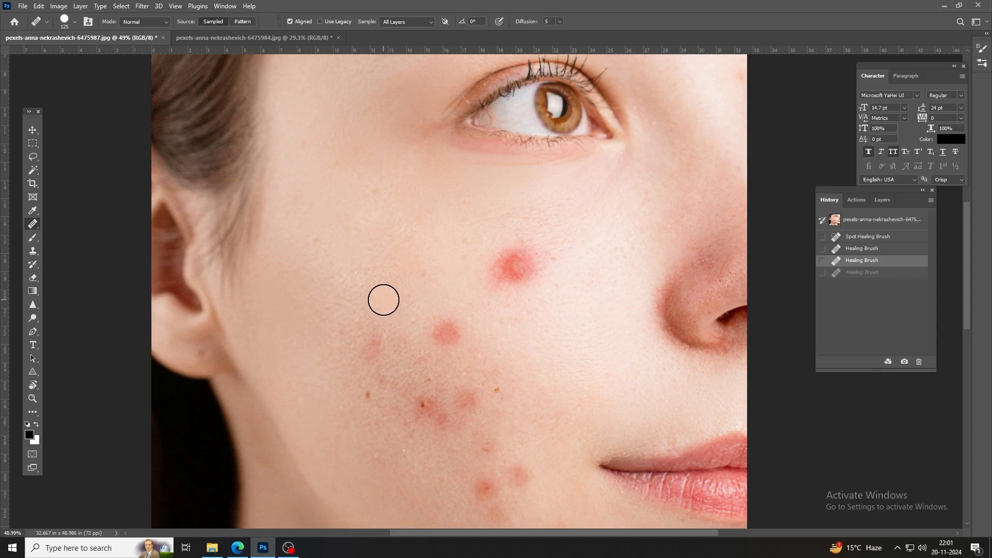
{"action": "left_click_drag", "start_coordinate": [473, 339], "coordinate": [525, 309]}
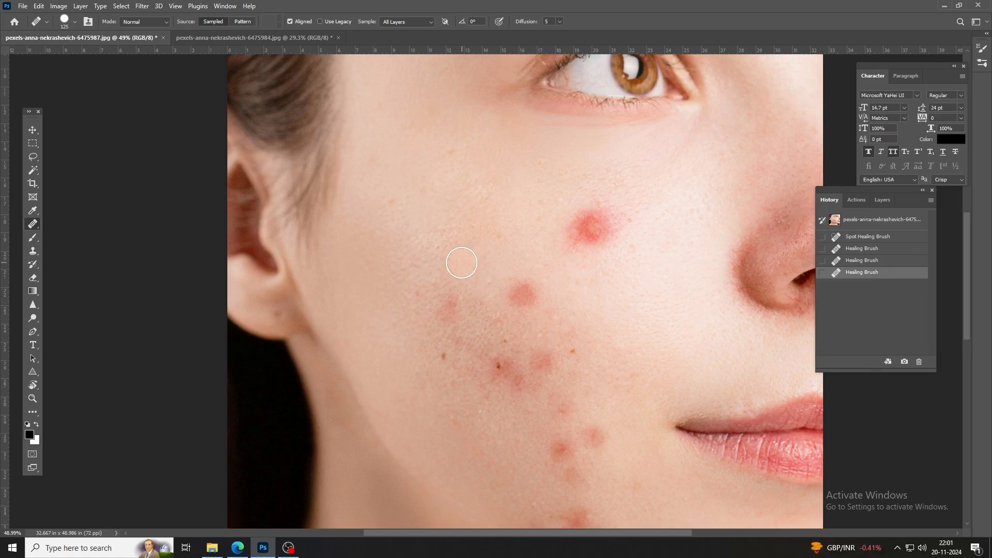
{"action": "left_click", "coordinate": [850, 222]}
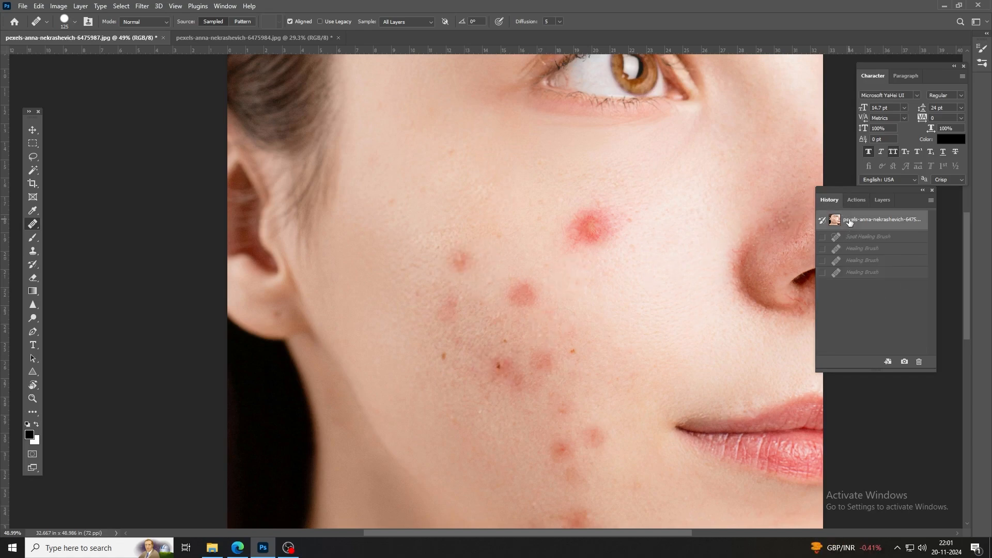
{"action": "left_click", "coordinate": [846, 273]}
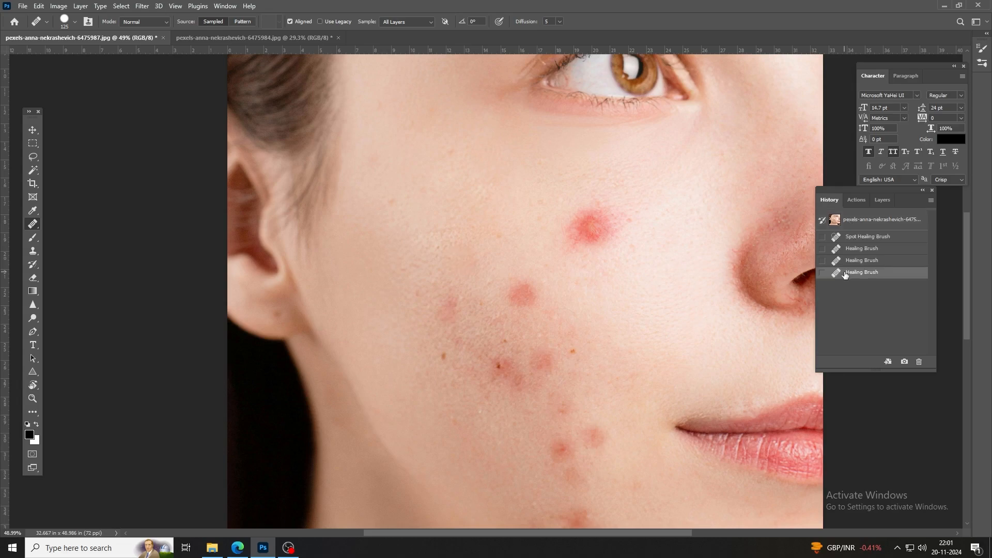
Add an empty layer above the Background and keep the Healing Brush sampling All Layers
{"action": "left_click", "coordinate": [880, 201]}
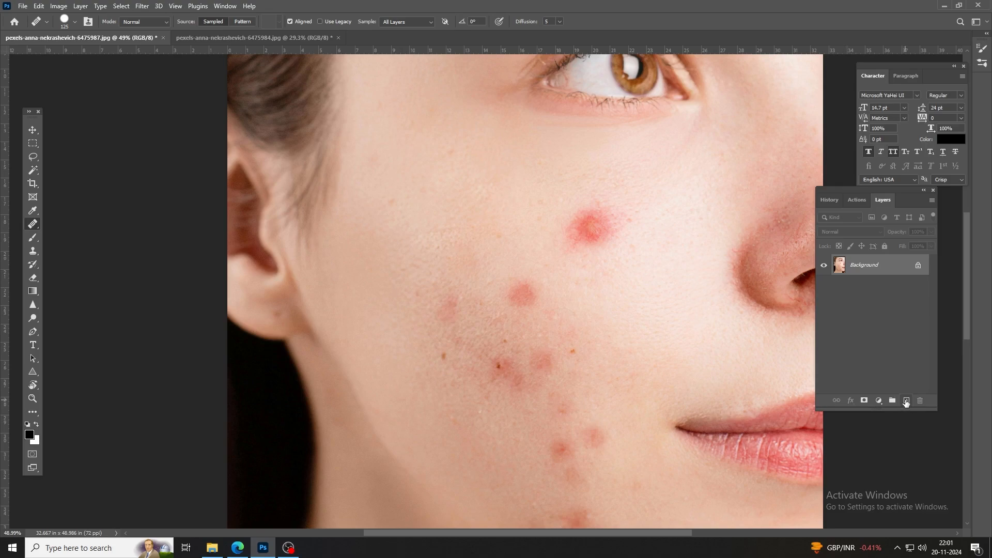
{"action": "left_click", "coordinate": [906, 400]}
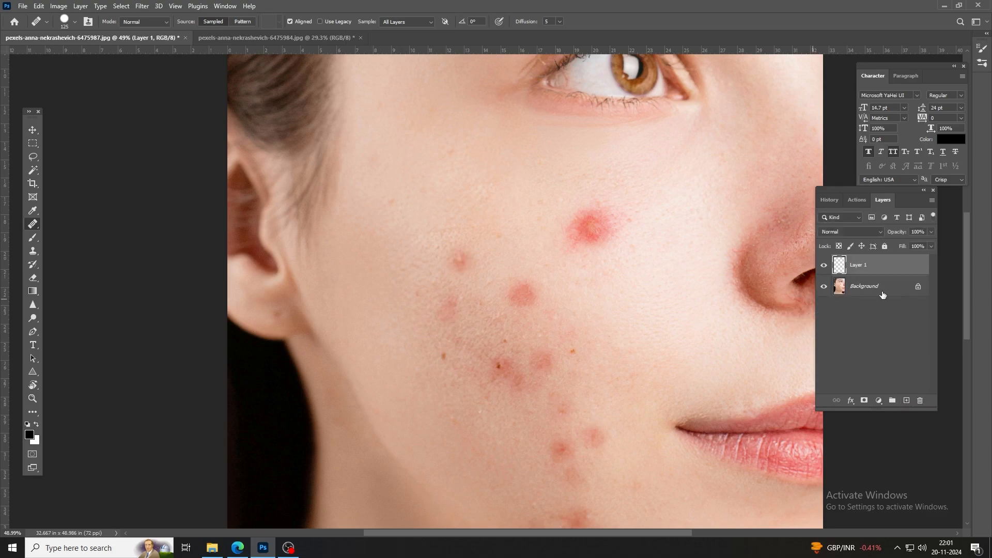
{"action": "left_click", "coordinate": [405, 22]}
{"action": "left_click", "coordinate": [406, 34]}
{"action": "left_click", "coordinate": [414, 24]}
{"action": "left_click", "coordinate": [410, 46]}
Try healing the two upper cheek blemishes on the new layer, sampling the black area below the ear and enlarging the brush to 175 px
{"action": "left_click", "coordinate": [459, 260]}
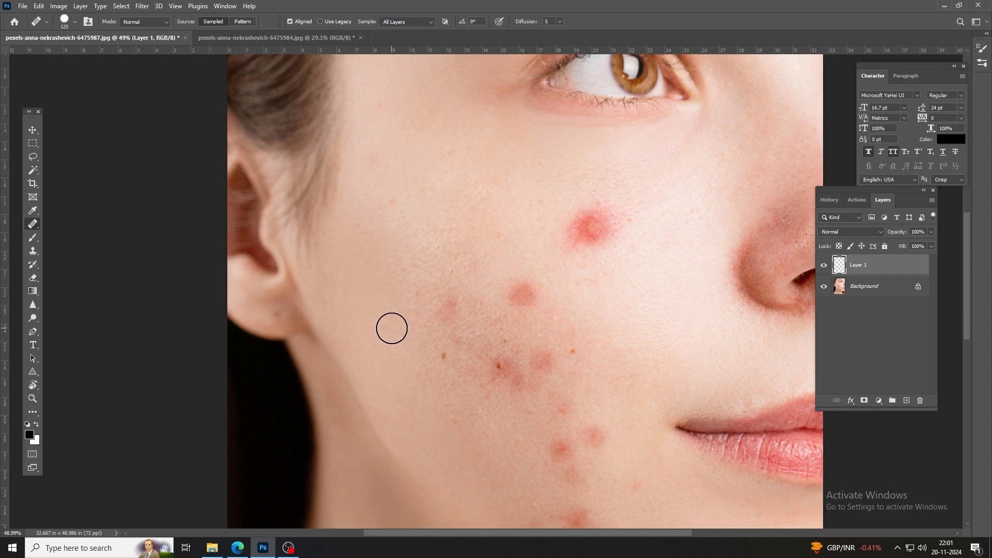
{"action": "left_click", "coordinate": [264, 381], "text": "alt"}
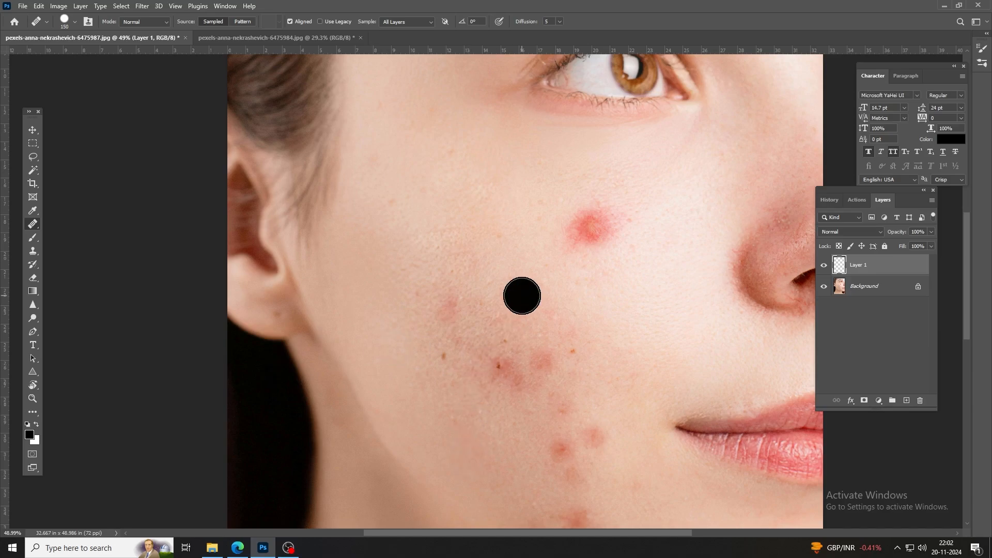
{"action": "key", "text": "bracketright"}
{"action": "key", "text": "bracketright"}
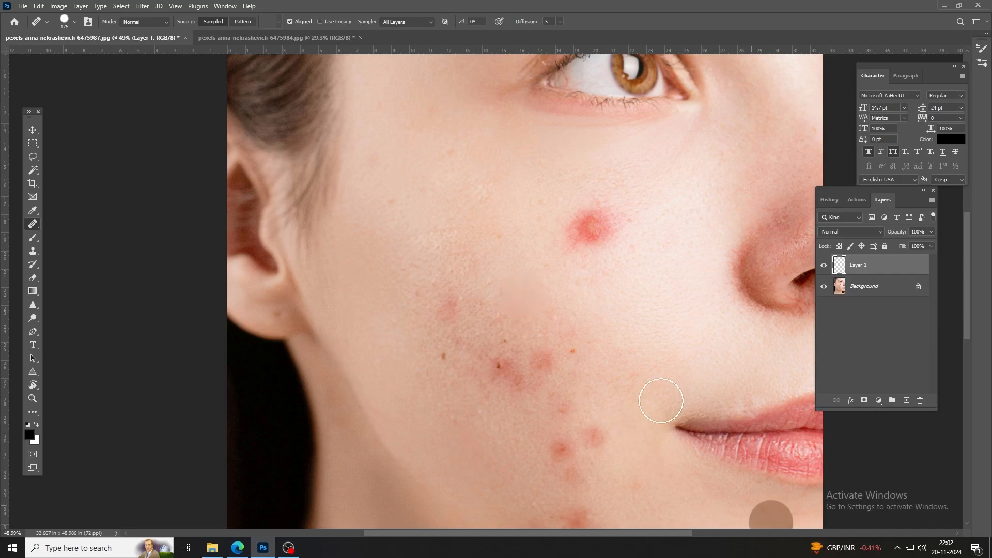
{"action": "scroll", "coordinate": [560, 288], "scroll_direction": "up", "scroll_amount": 4}
{"action": "left_click_drag", "start_coordinate": [502, 308], "coordinate": [511, 310]}
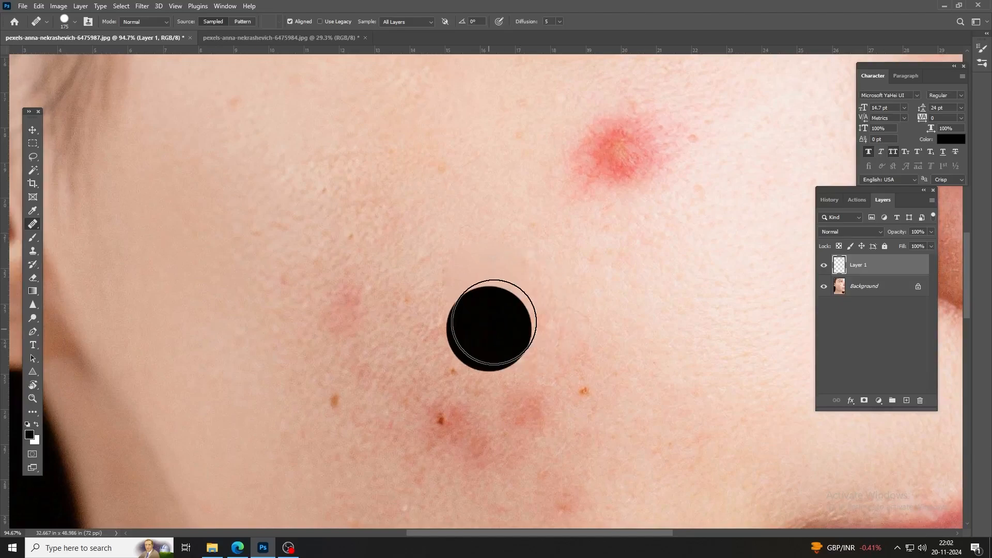
Examine the healed patch on the cheek for skin texture and blending at close and wider views
{"action": "left_click", "coordinate": [31, 131]}
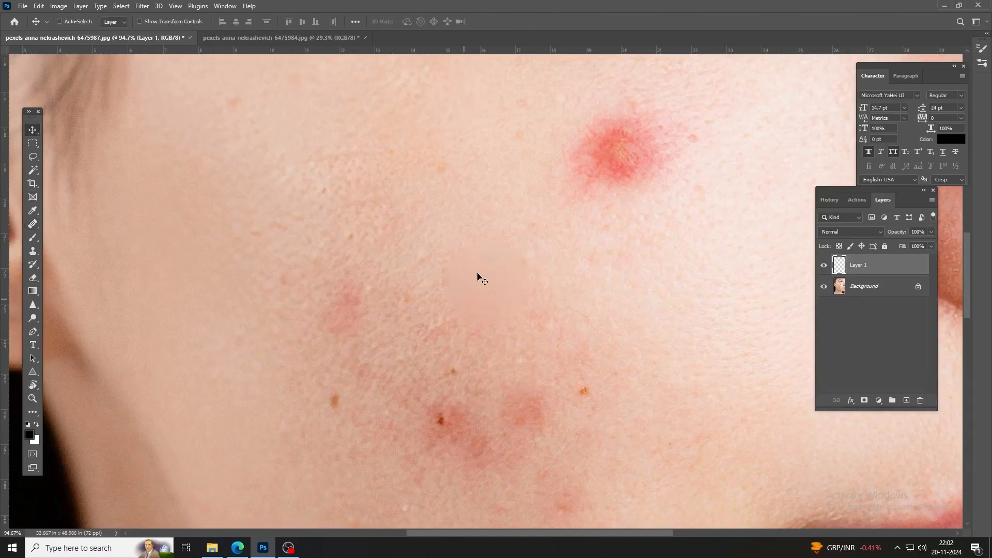
{"action": "scroll", "coordinate": [382, 310], "scroll_direction": "down", "scroll_amount": 3}
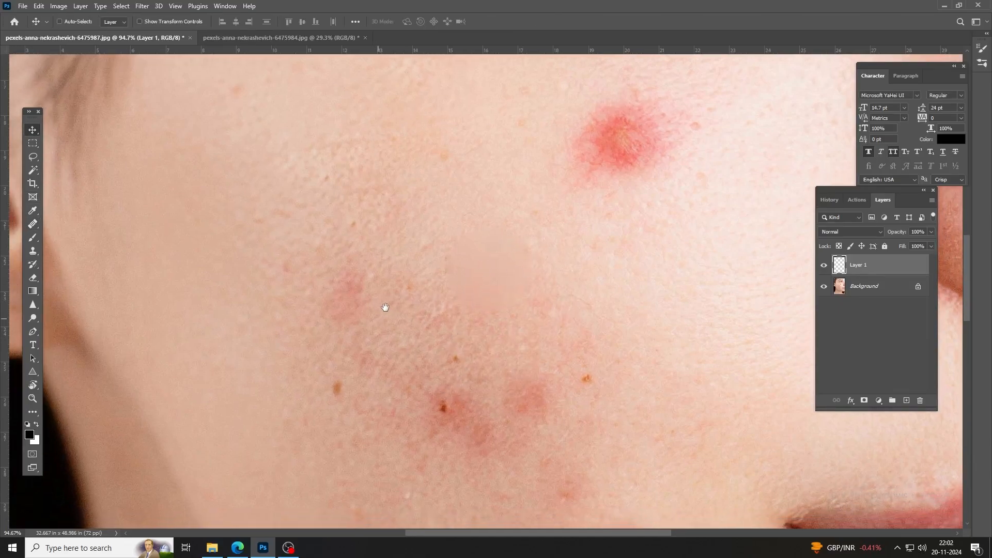
{"action": "scroll", "coordinate": [472, 280], "scroll_direction": "up", "scroll_amount": 4}
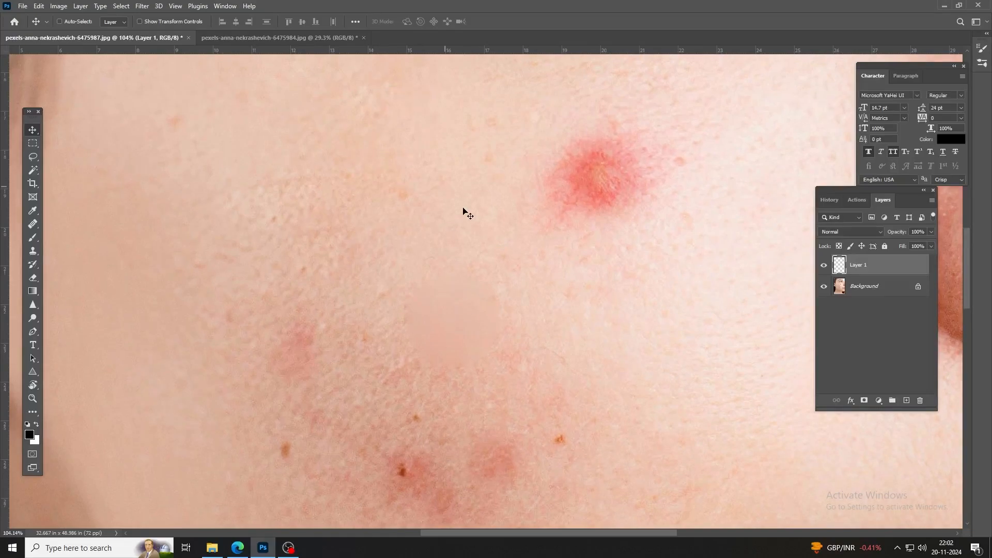
{"action": "scroll", "coordinate": [496, 326], "scroll_direction": "down", "scroll_amount": 3}
{"action": "scroll", "coordinate": [526, 323], "scroll_direction": "right", "scroll_amount": 2}
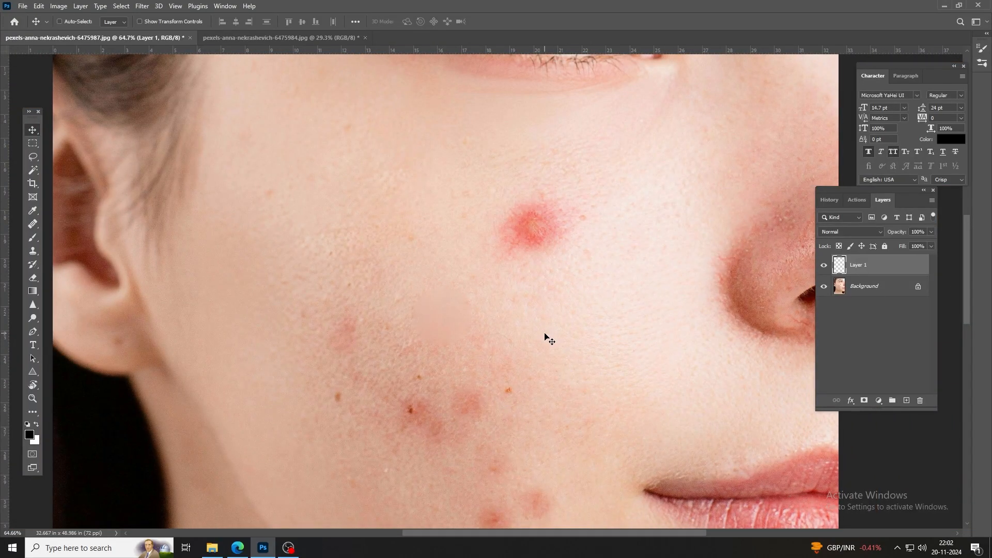
{"action": "scroll", "coordinate": [414, 372], "scroll_direction": "down", "scroll_amount": 5}
{"action": "scroll", "coordinate": [414, 372], "scroll_direction": "left", "scroll_amount": 4}
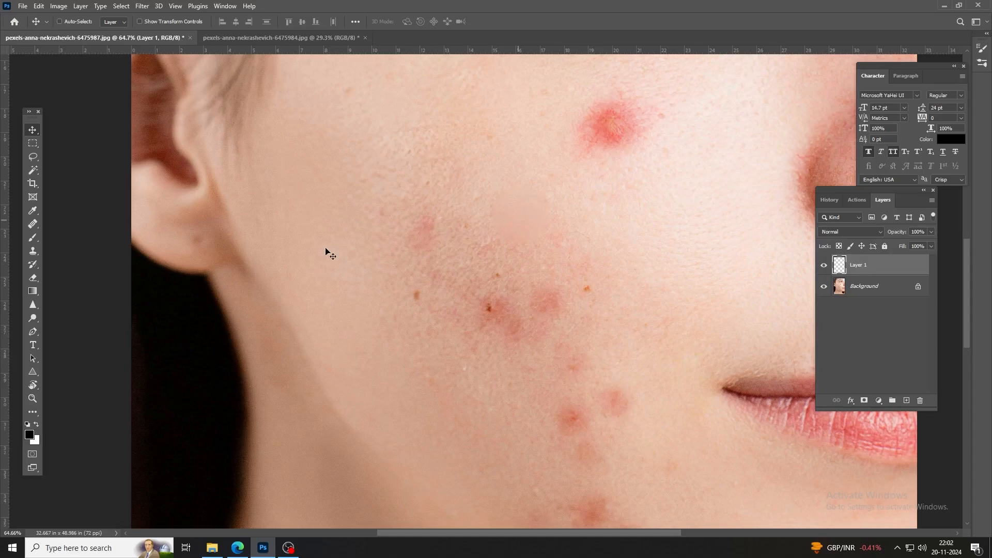
Try to clone the black area below the ear over the mid-cheek blemish with a 175 px Clone Stamp, and undo it
{"action": "key", "text": "s"}
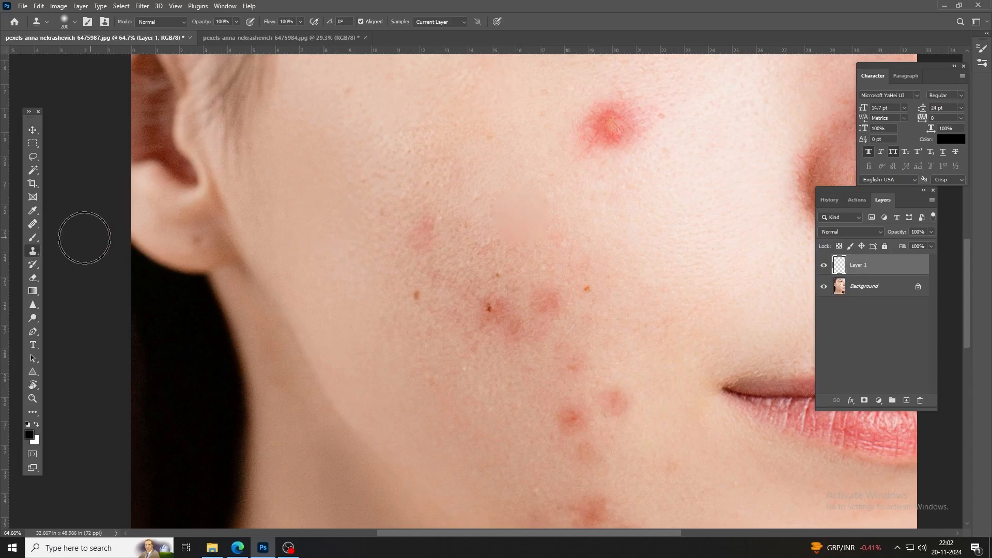
{"action": "key", "text": "bracketleft"}
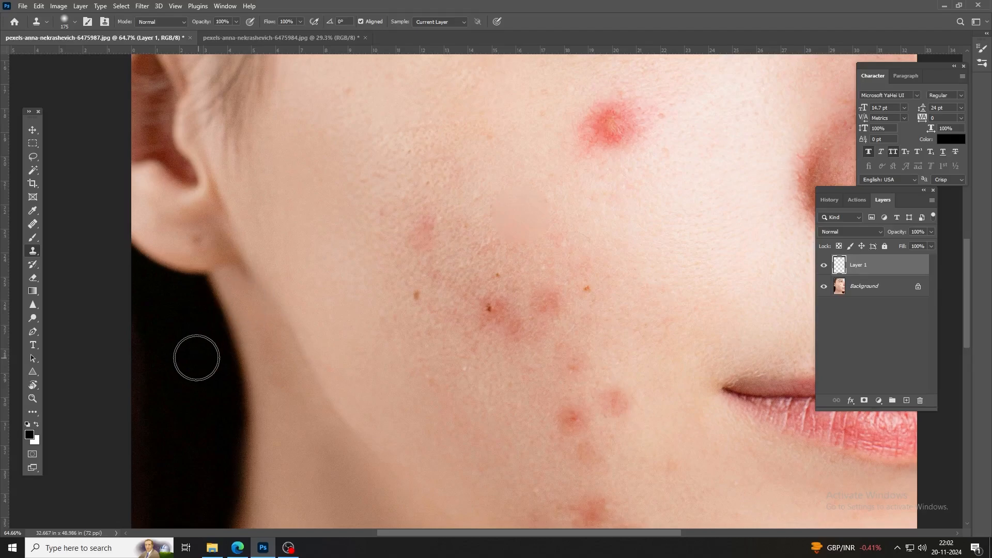
{"action": "left_click", "coordinate": [190, 378], "text": "alt"}
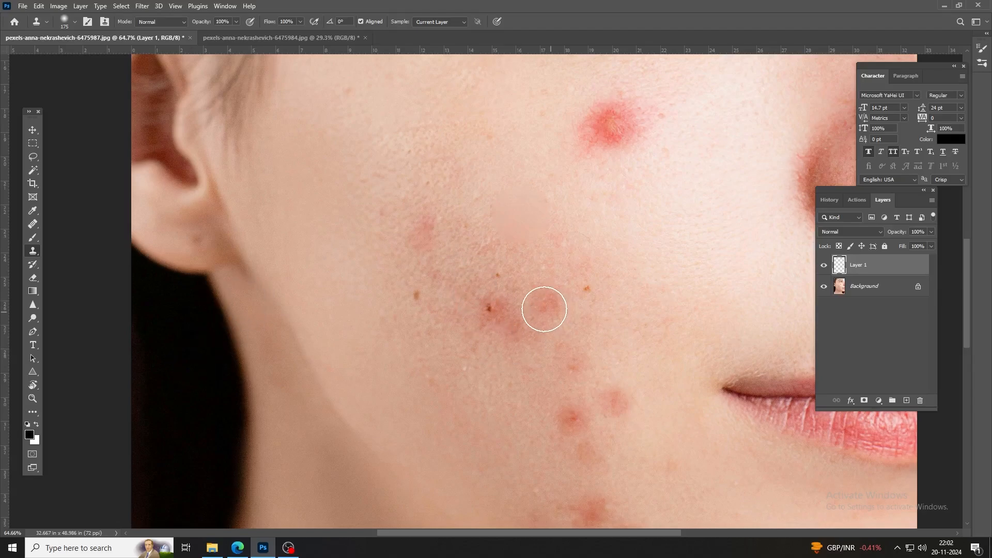
{"action": "mouse_move", "coordinate": [543, 305]}
{"action": "left_mouse_down"}
{"action": "mouse_move", "coordinate": [544, 296]}
{"action": "mouse_move", "coordinate": [557, 309]}
{"action": "left_mouse_up"}
{"action": "key", "text": "ctrl+z"}
Set the Clone Stamp to sample All Layers and stamp the black area below the ear over the mid-cheek blemish
{"action": "left_click", "coordinate": [442, 23]}
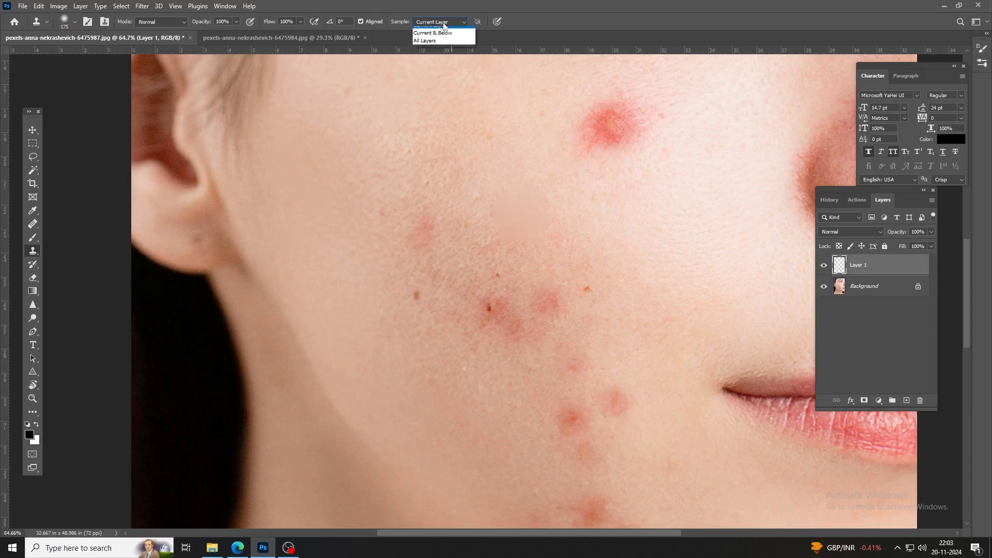
{"action": "left_click", "coordinate": [432, 46]}
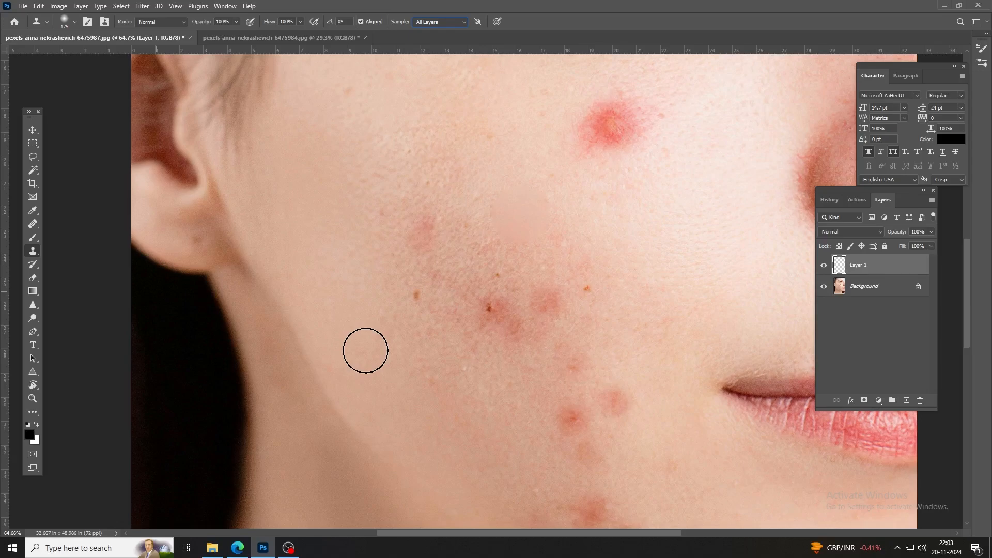
{"action": "left_click", "coordinate": [193, 381], "text": "alt"}
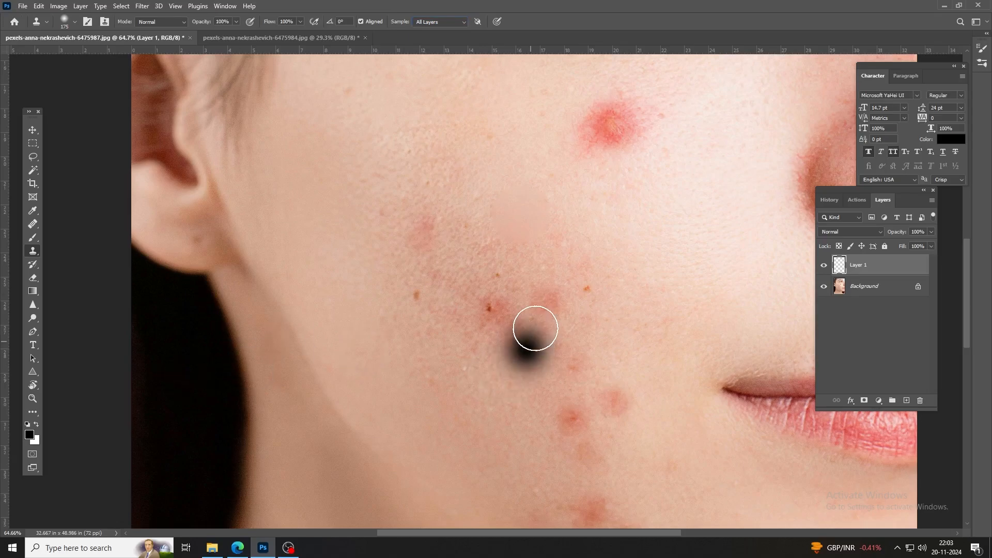
{"action": "left_click", "coordinate": [547, 304]}
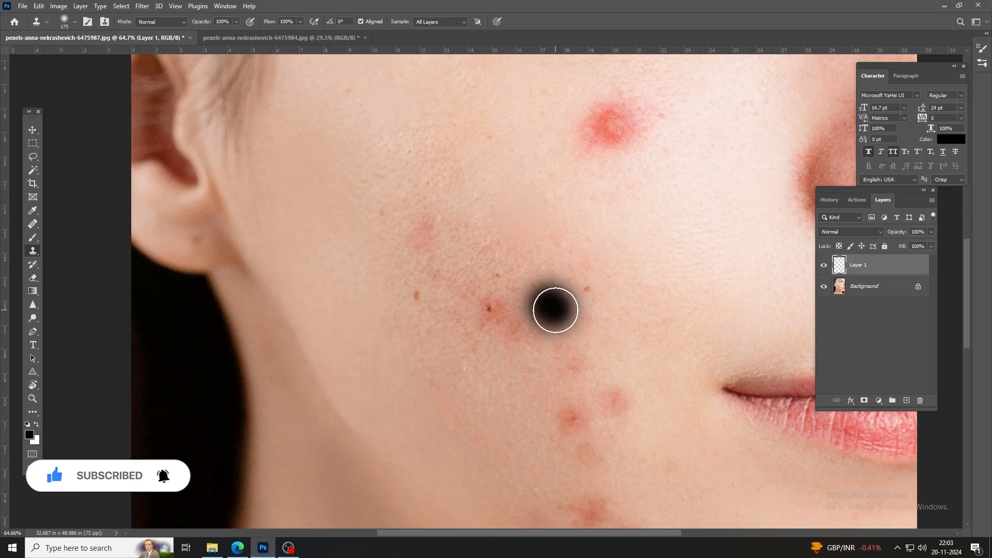
Undo the black clone stamping and the earlier healing strokes on the upper cheek
{"action": "key", "text": "ctrl+z"}
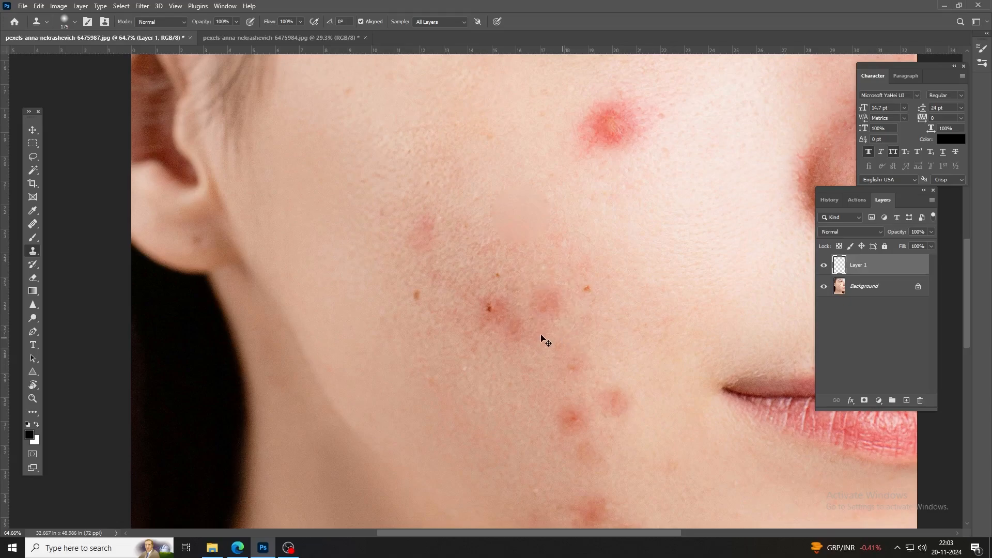
{"action": "key", "text": "ctrl+z"}
{"action": "key", "text": "ctrl+z"}
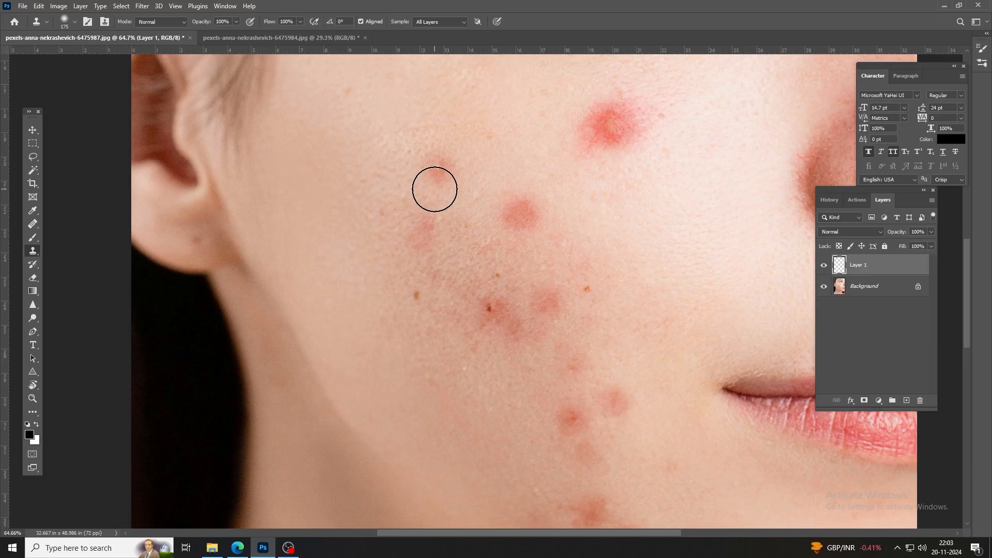
Heal the outermost upper cheek blemish with the Healing Brush, sampling the clean skin just above it
{"action": "key", "text": "j"}
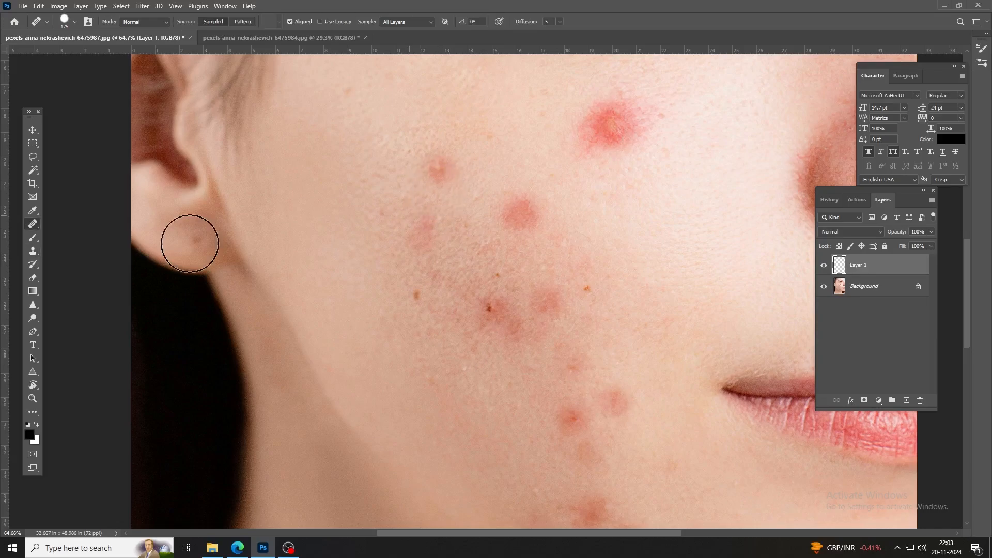
{"action": "right_click", "coordinate": [37, 226]}
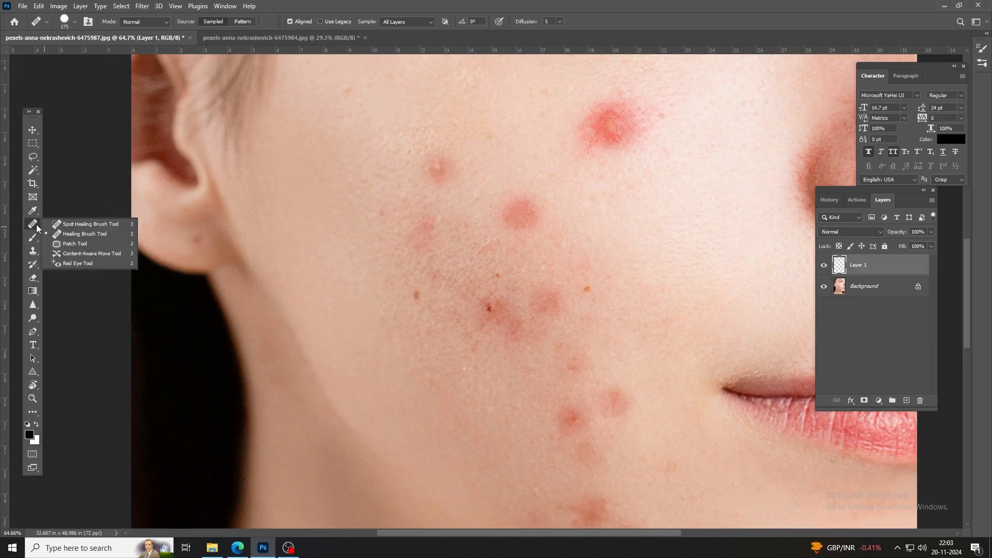
{"action": "left_click", "coordinate": [85, 234]}
{"action": "left_click_drag", "start_coordinate": [377, 257], "coordinate": [325, 279]}
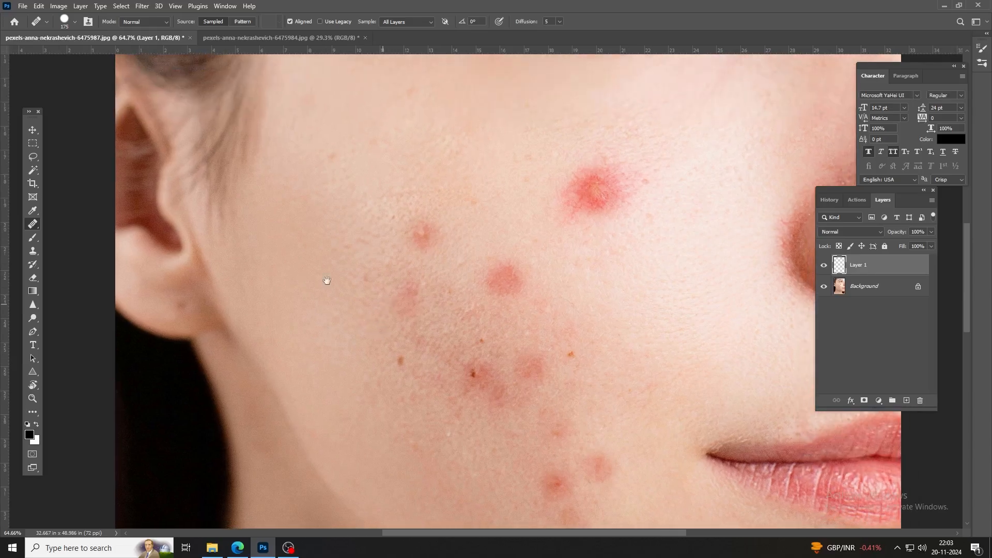
{"action": "right_click", "coordinate": [33, 224]}
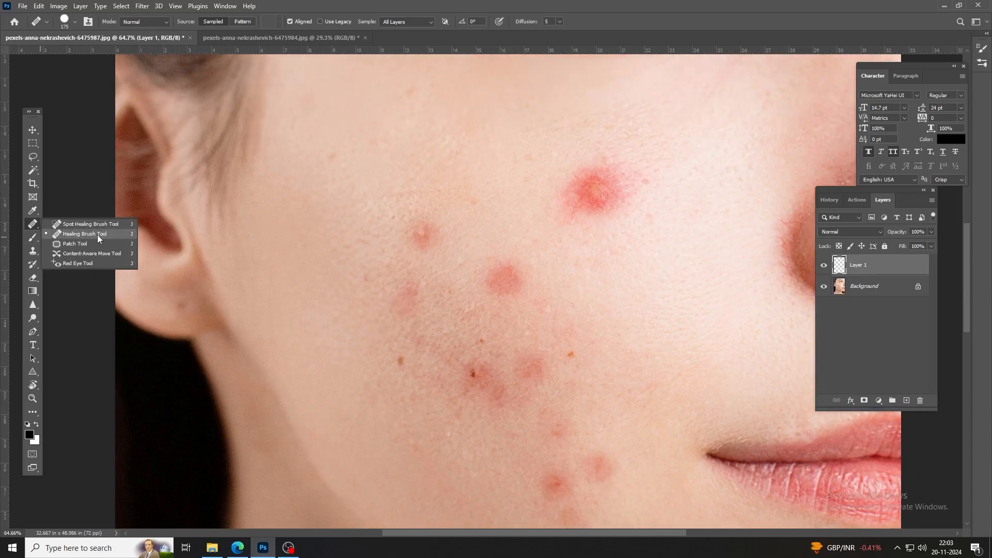
{"action": "left_click", "coordinate": [445, 207]}
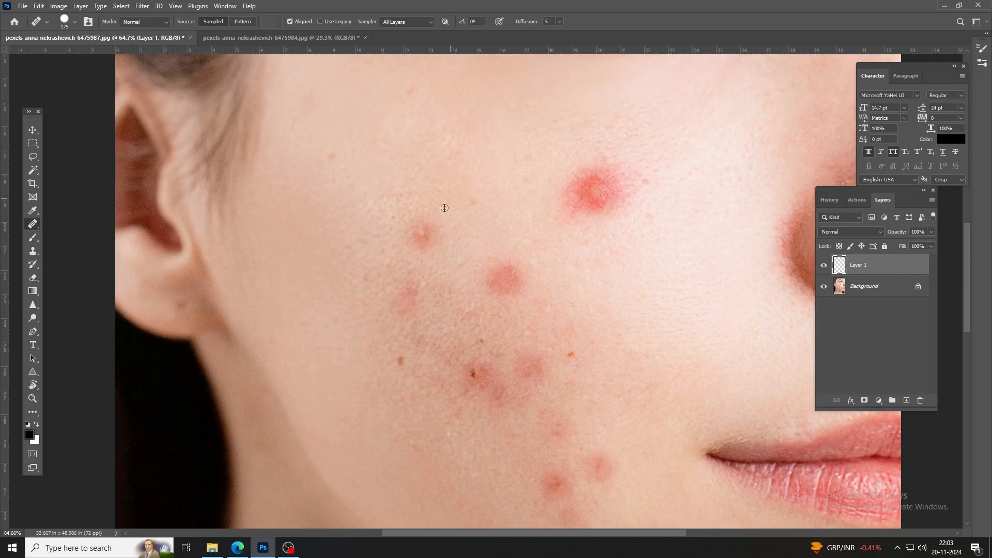
{"action": "left_click", "coordinate": [449, 191], "text": "alt"}
{"action": "left_click", "coordinate": [424, 233]}
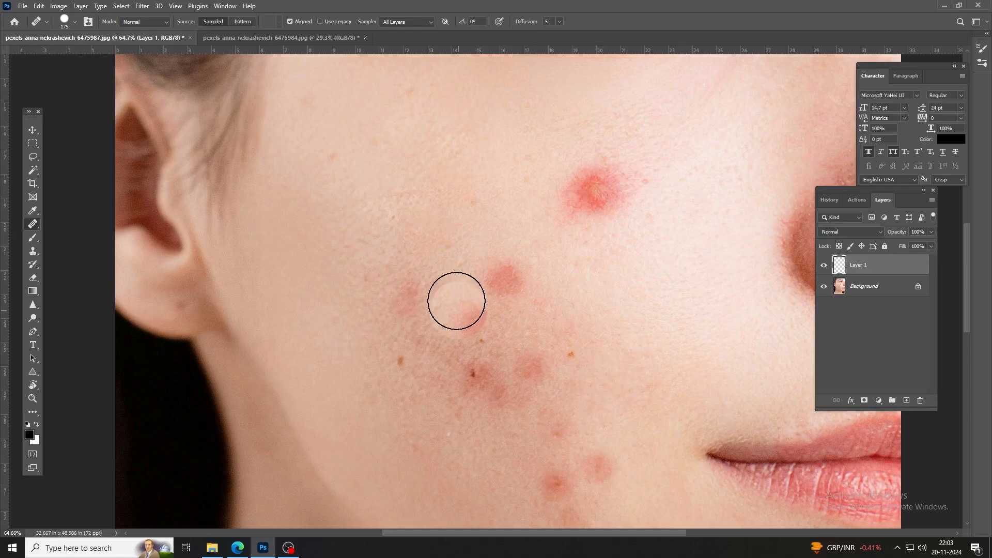
Brush over the mid-cheek skin just above the blemish cluster with the Healing Brush, and switch to the Move tool
{"action": "left_click_drag", "start_coordinate": [454, 239], "coordinate": [446, 222]}
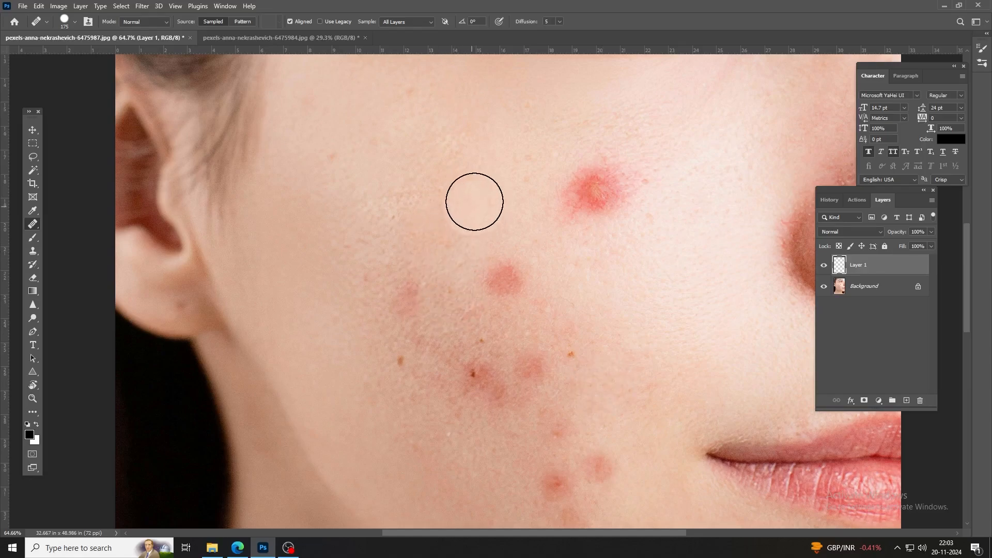
{"action": "left_click", "coordinate": [33, 130]}
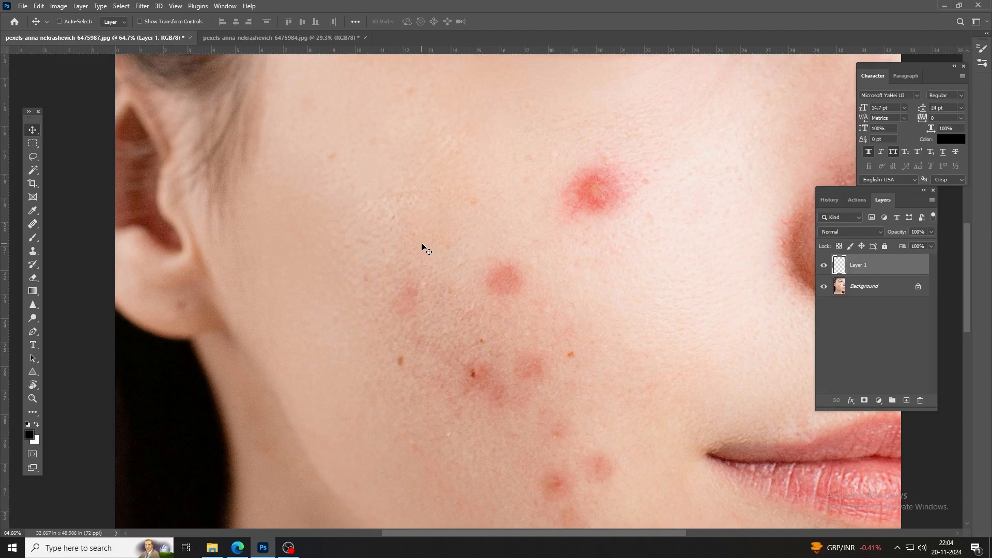
Set up the Spot Healing Brush with a 60 px tip and Sample All Layers enabled
{"action": "left_click", "coordinate": [33, 225]}
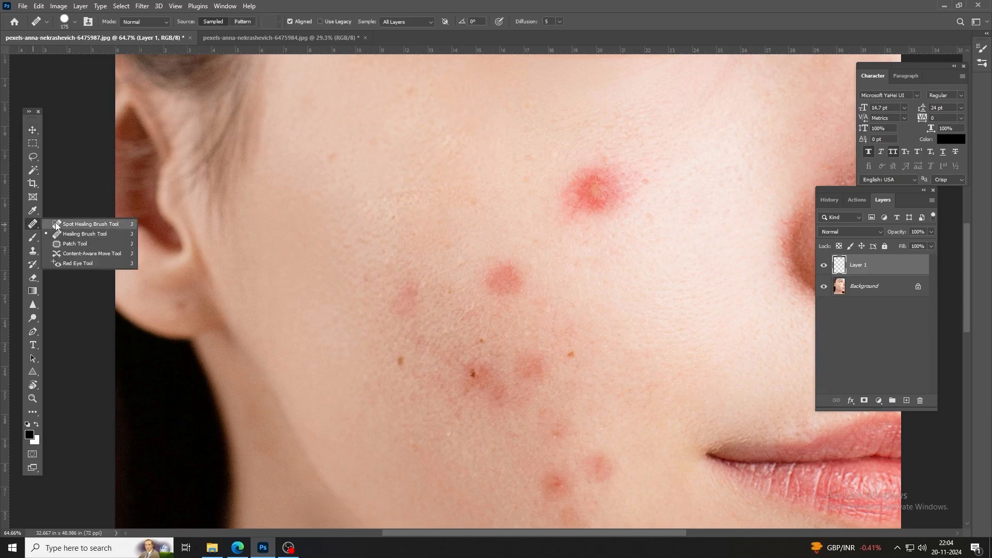
{"action": "left_click", "coordinate": [105, 224]}
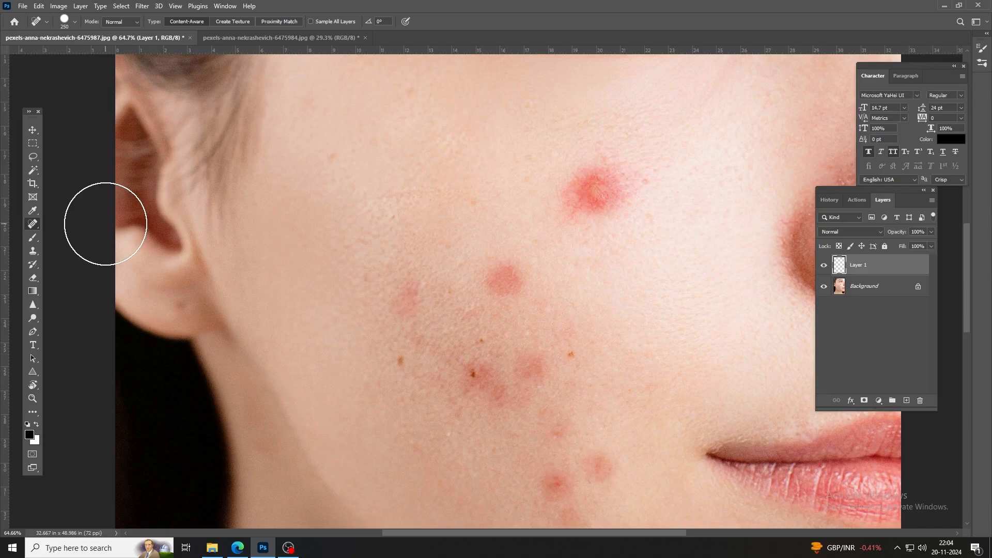
{"action": "scroll", "coordinate": [491, 294], "scroll_direction": "up", "scroll_amount": 5}
{"action": "key", "text": "bracketleft"}
{"action": "key", "text": "bracketleft"}
{"action": "key", "text": "bracketleft"}
{"action": "key", "text": "bracketleft"}
{"action": "key", "text": "bracketleft"}
{"action": "key", "text": "bracketleft"}
{"action": "key", "text": "bracketleft"}
{"action": "key", "text": "bracketleft"}
{"action": "key", "text": "bracketleft"}
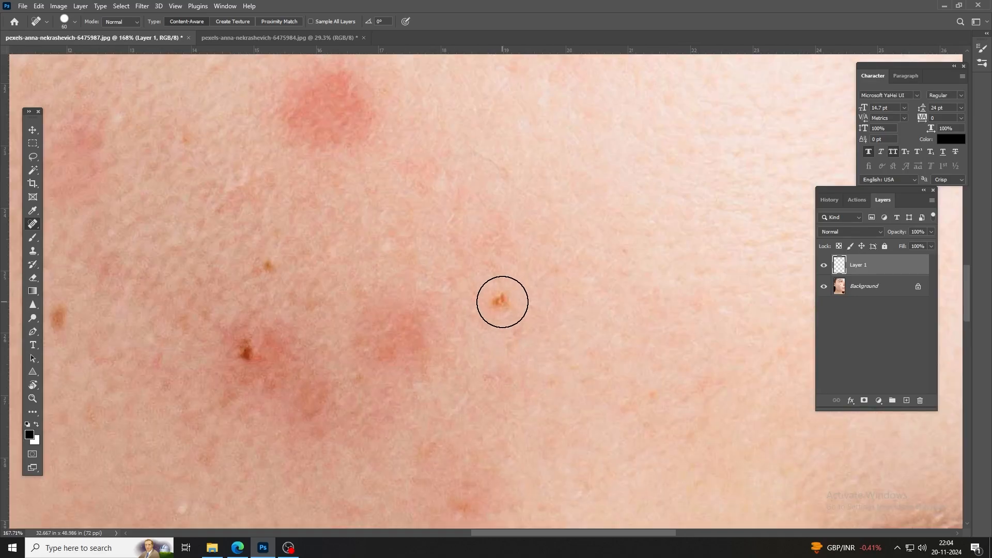
{"action": "left_click", "coordinate": [310, 22]}
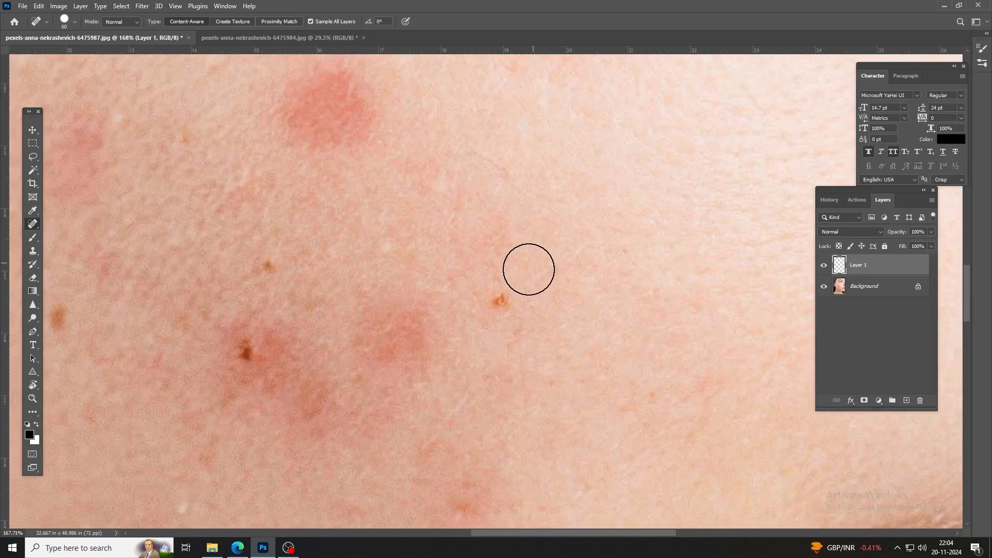
Remove the four small dark brown spots around the mid-cheek blemishes with the Spot Healing Brush
{"action": "scroll", "coordinate": [525, 274], "scroll_direction": "down", "scroll_amount": 2}
{"action": "scroll", "coordinate": [511, 295], "scroll_direction": "up", "scroll_amount": 1}
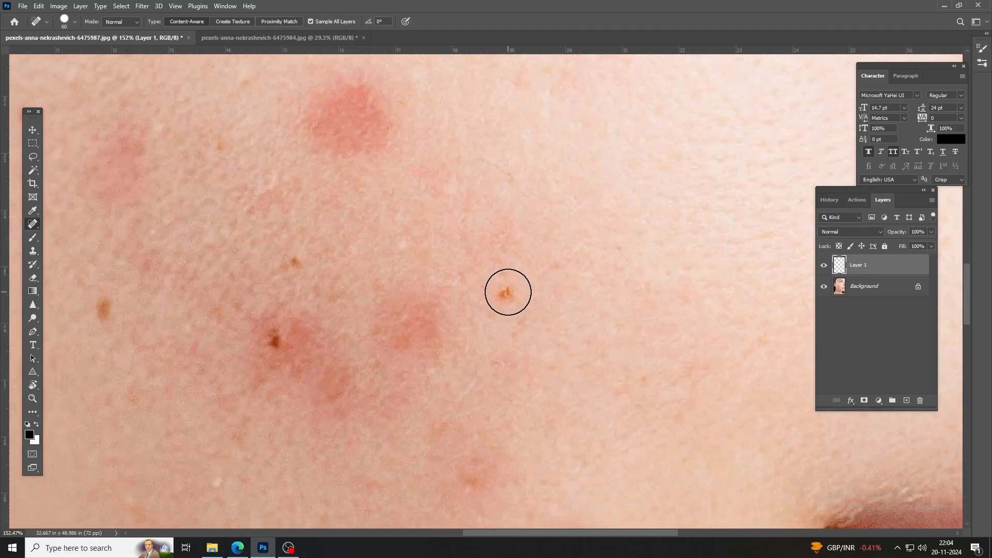
{"action": "left_click", "coordinate": [508, 292]}
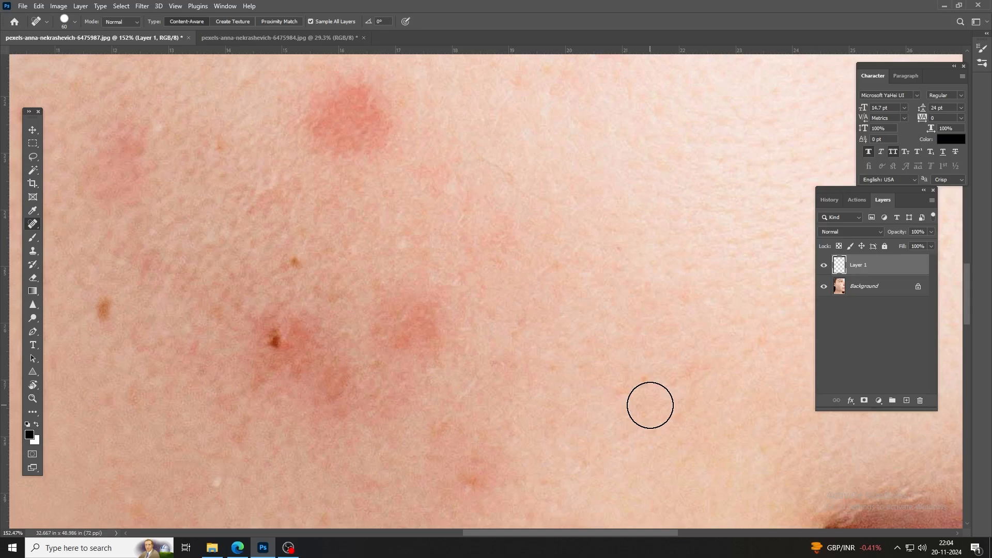
{"action": "scroll", "coordinate": [566, 356], "scroll_direction": "down", "scroll_amount": 3}
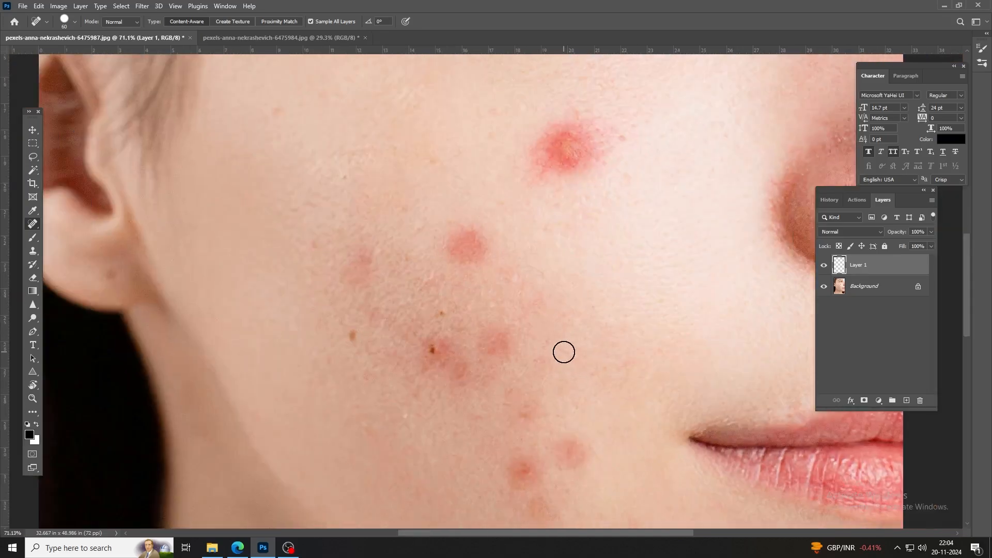
{"action": "left_click", "coordinate": [353, 338]}
{"action": "left_click", "coordinate": [431, 350]}
{"action": "left_click", "coordinate": [441, 314]}
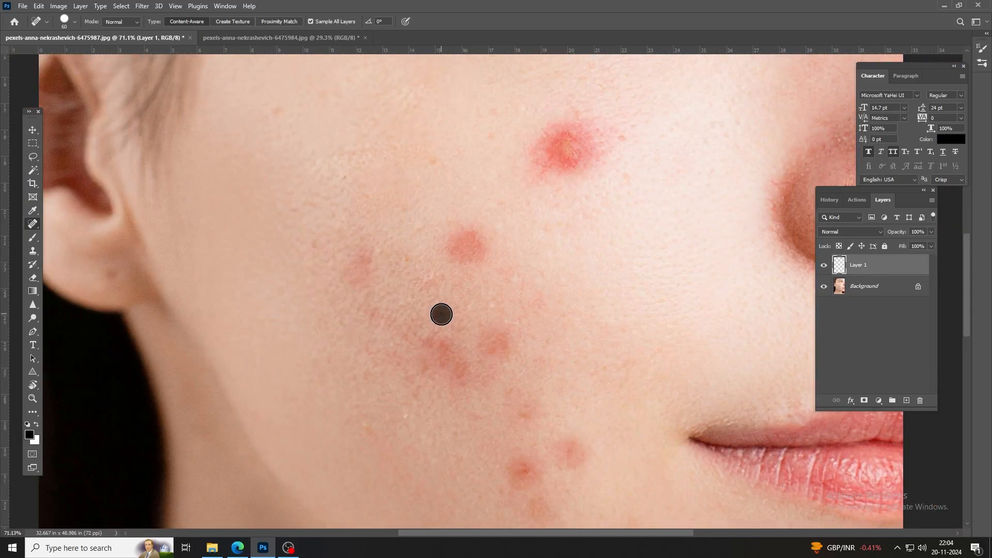
Heal the small marks scattered across the upper cheek, including the tiny red dot beside the large blemish
{"action": "left_click", "coordinate": [314, 239]}
{"action": "scroll", "coordinate": [296, 279], "scroll_direction": "up", "scroll_amount": 3}
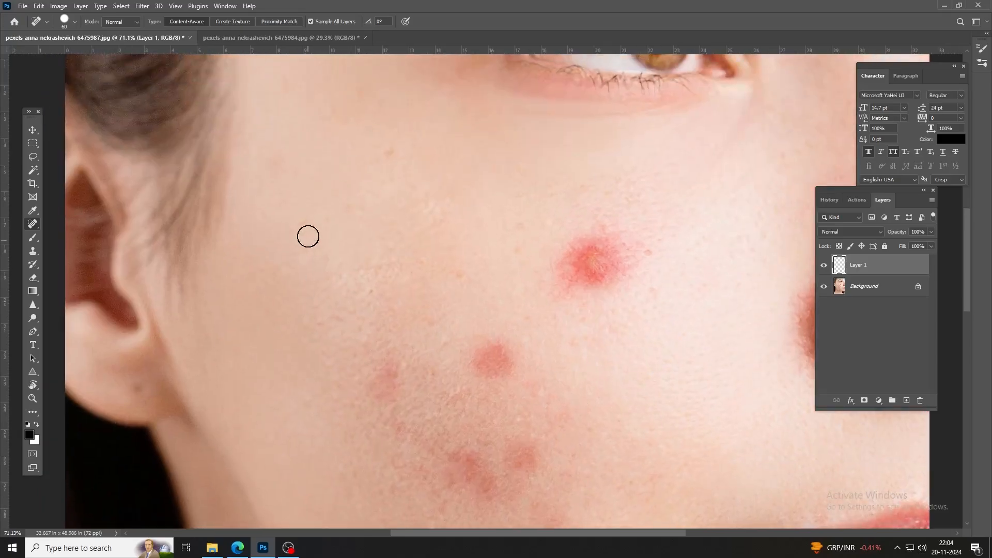
{"action": "left_click", "coordinate": [306, 225]}
{"action": "left_click", "coordinate": [456, 275]}
{"action": "key", "text": "bracketright"}
{"action": "left_click", "coordinate": [649, 254]}
Heal the large red blemish below the eye with the Spot Healing Brush enlarged to 250 px
{"action": "key", "text": "bracketright"}
{"action": "key", "text": "bracketright"}
{"action": "key", "text": "bracketright"}
{"action": "key", "text": "bracketright"}
{"action": "key", "text": "bracketright"}
{"action": "key", "text": "bracketright"}
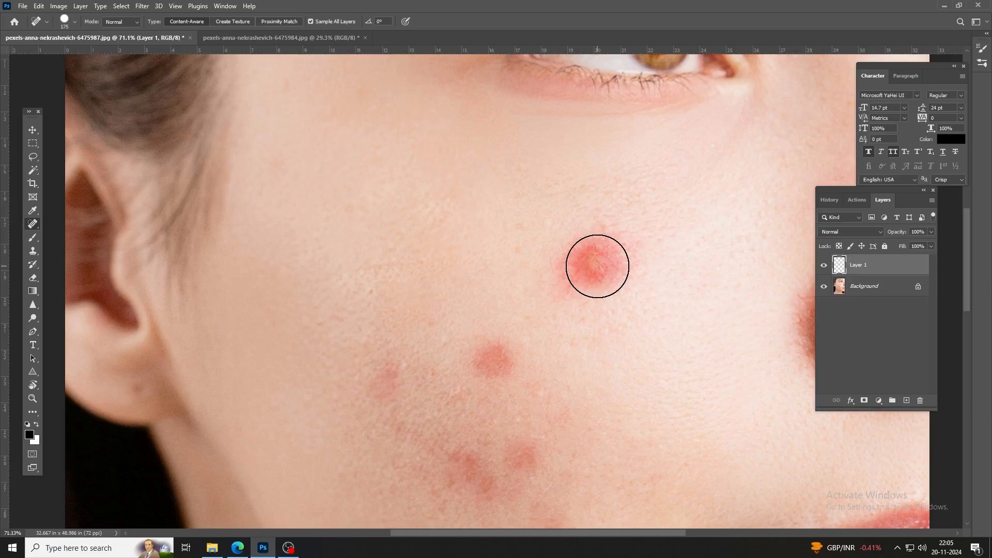
{"action": "key", "text": "bracketright"}
{"action": "key", "text": "bracketright"}
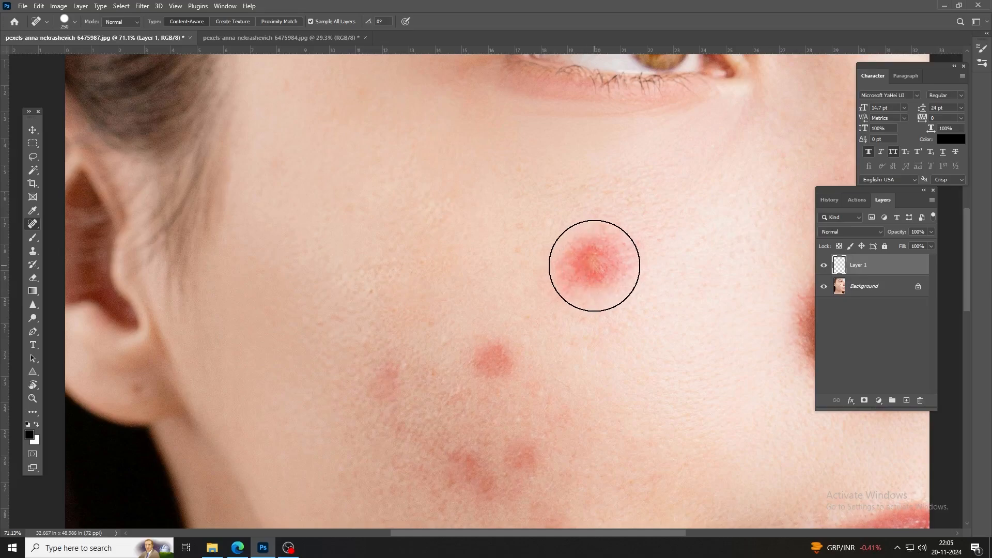
{"action": "left_click", "coordinate": [590, 262]}
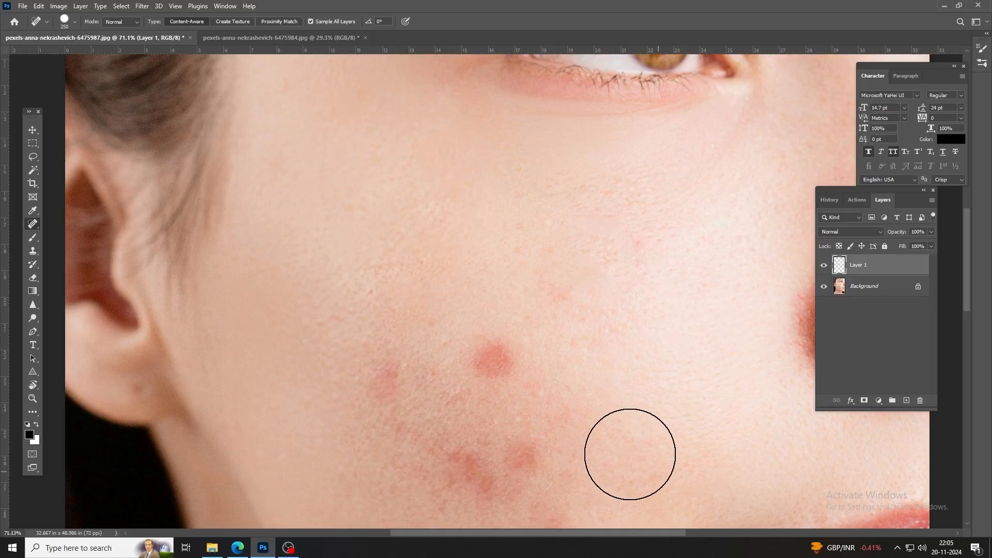
Examine the healed skin below the eye, both close up and across the whole face
{"action": "scroll", "coordinate": [572, 388], "scroll_direction": "down", "scroll_amount": 4}
{"action": "left_click", "coordinate": [32, 130]}
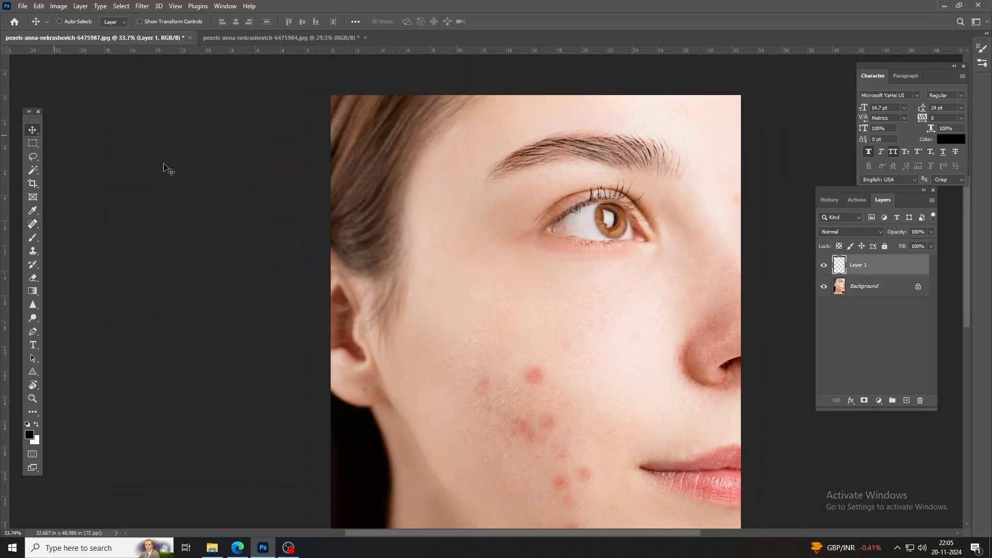
{"action": "scroll", "coordinate": [481, 297], "scroll_direction": "up", "scroll_amount": 4}
{"action": "left_click_drag", "start_coordinate": [598, 351], "coordinate": [410, 265]}
{"action": "scroll", "coordinate": [447, 292], "scroll_direction": "up", "scroll_amount": 3}
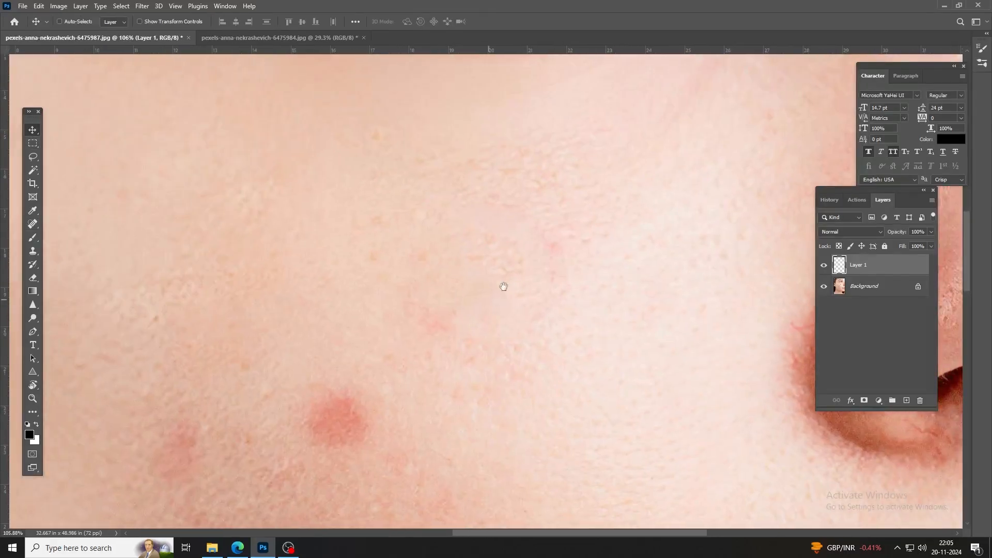
{"action": "scroll", "coordinate": [489, 289], "scroll_direction": "up", "scroll_amount": 3}
{"action": "scroll", "coordinate": [494, 280], "scroll_direction": "down", "scroll_amount": 3}
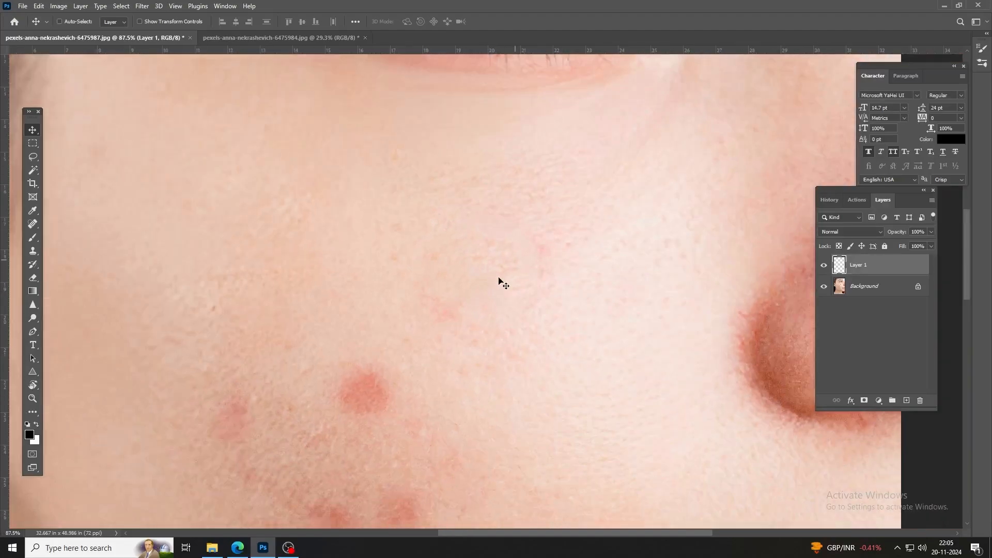
{"action": "scroll", "coordinate": [491, 276], "scroll_direction": "up", "scroll_amount": 3}
{"action": "scroll", "coordinate": [486, 300], "scroll_direction": "down", "scroll_amount": 2}
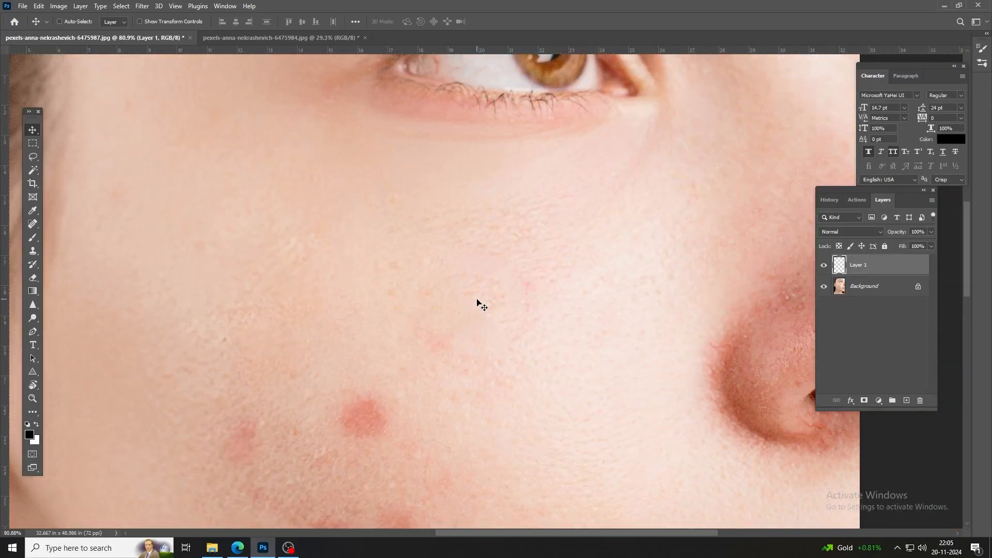
{"action": "scroll", "coordinate": [460, 291], "scroll_direction": "down", "scroll_amount": 2}
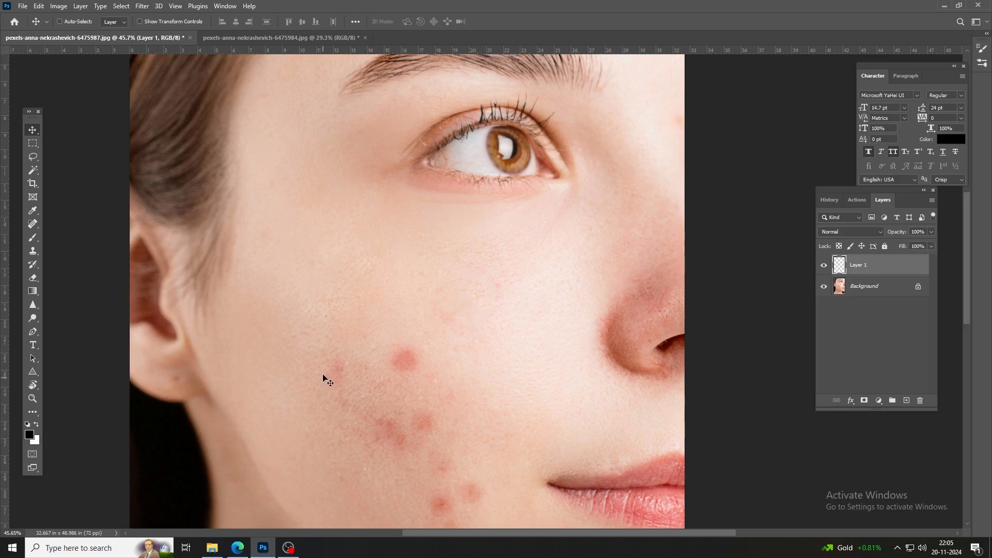
Remove the small dark mark on the earlobe with the Spot Healing Brush at 100 px
{"action": "scroll", "coordinate": [324, 380], "scroll_direction": "up", "scroll_amount": 2}
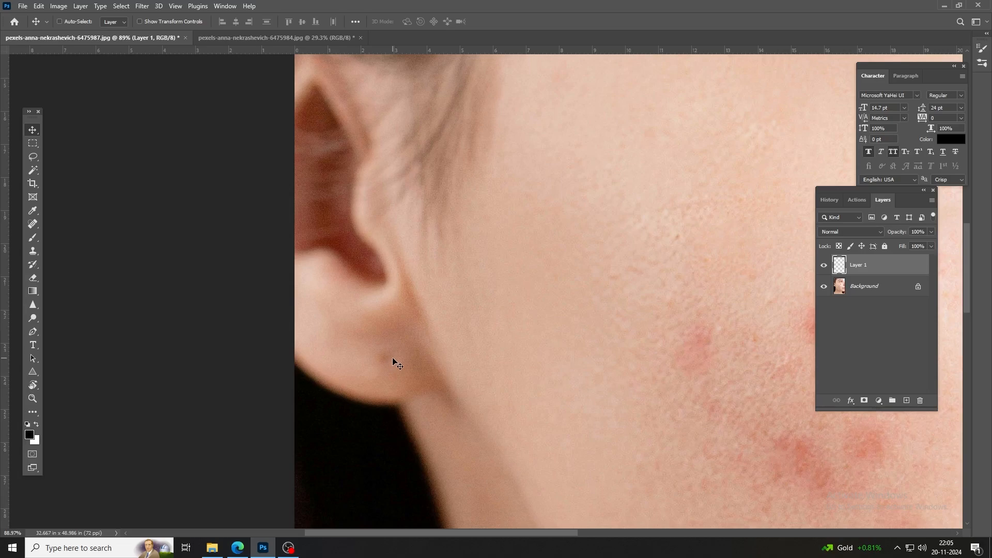
{"action": "key", "text": "j"}
{"action": "key", "text": "bracketleft"}
{"action": "key", "text": "bracketleft"}
{"action": "key", "text": "bracketleft"}
{"action": "key", "text": "bracketleft"}
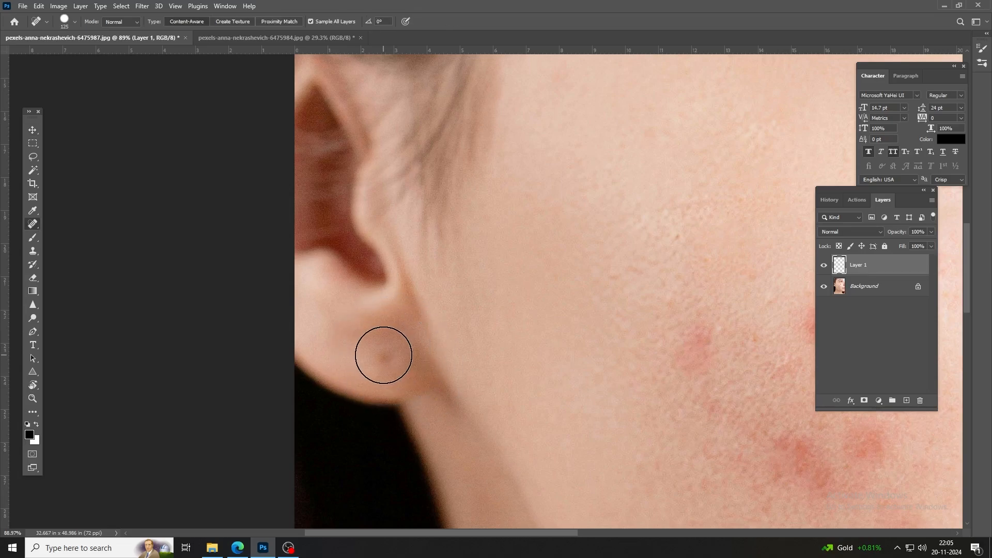
{"action": "key", "text": "bracketleft"}
{"action": "right_click", "coordinate": [36, 225]}
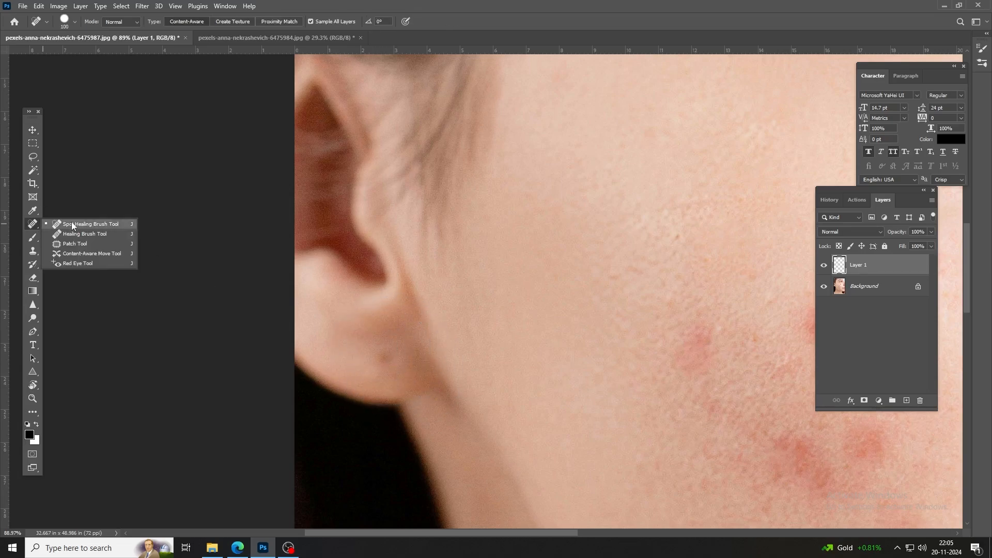
{"action": "left_click", "coordinate": [116, 223]}
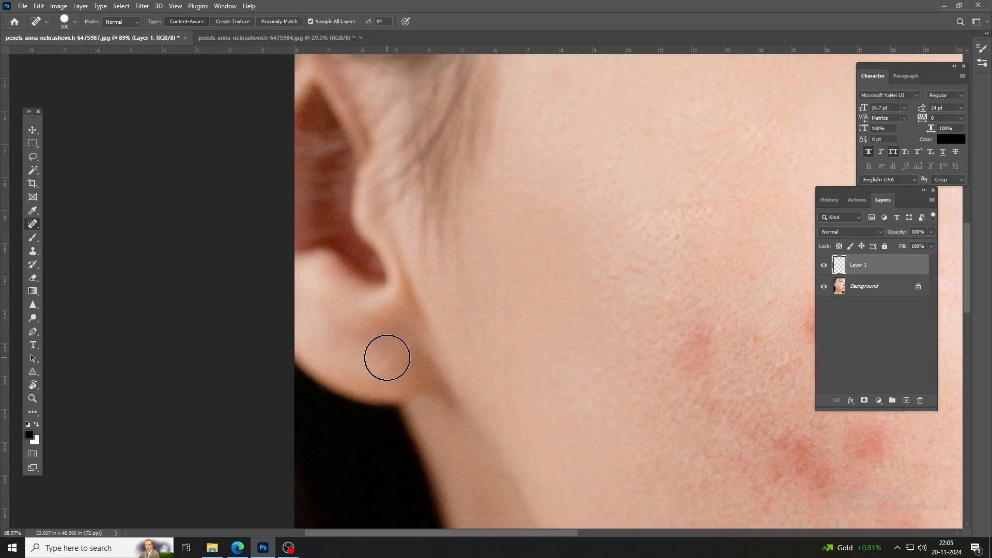
Heal the round red blemish at the top of the mid-cheek cluster with a 200 px Spot Healing Brush
{"action": "scroll", "coordinate": [335, 425], "scroll_direction": "down", "scroll_amount": 4}
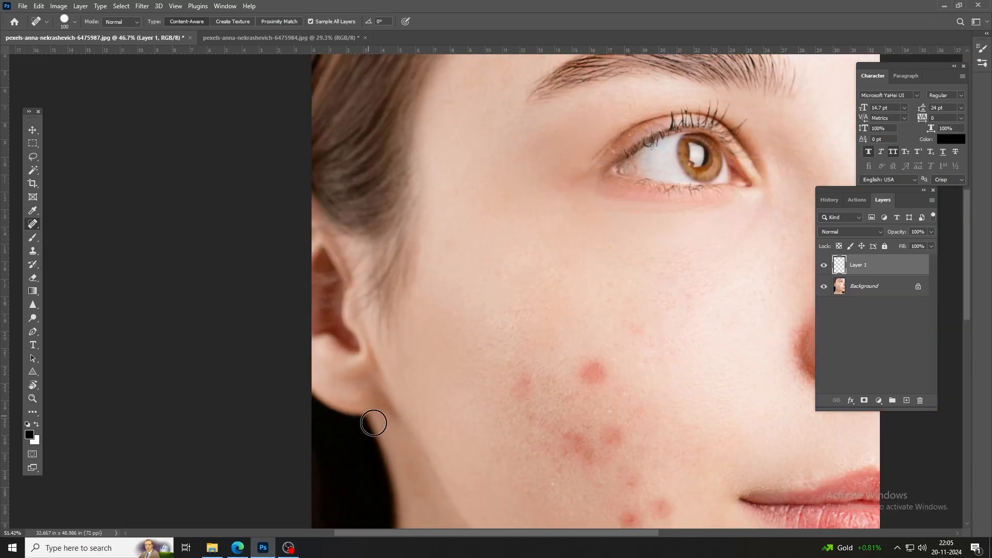
{"action": "scroll", "coordinate": [372, 421], "scroll_direction": "up", "scroll_amount": 5}
{"action": "scroll", "coordinate": [327, 367], "scroll_direction": "down", "scroll_amount": 5}
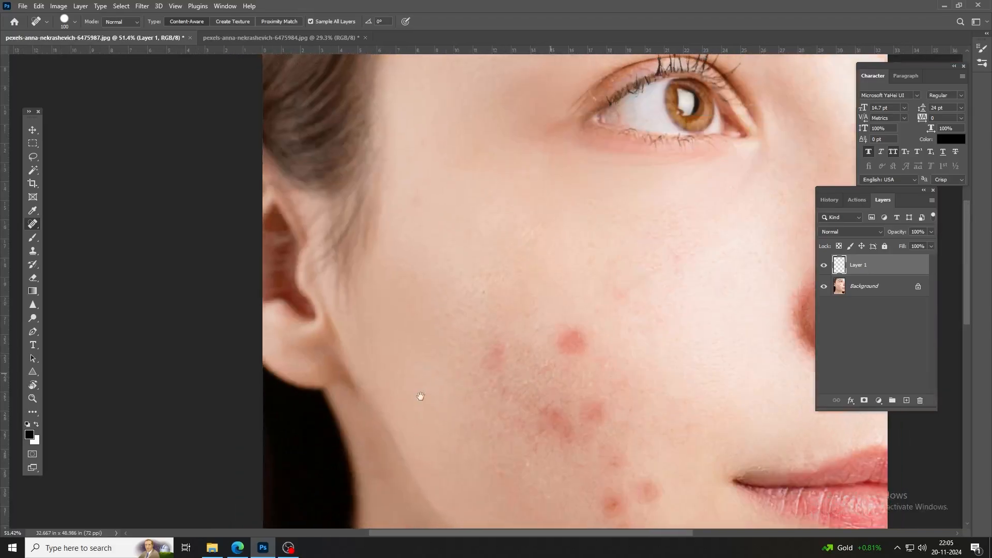
{"action": "key", "text": "bracketright"}
{"action": "key", "text": "bracketright"}
{"action": "key", "text": "bracketright"}
{"action": "key", "text": "bracketright"}
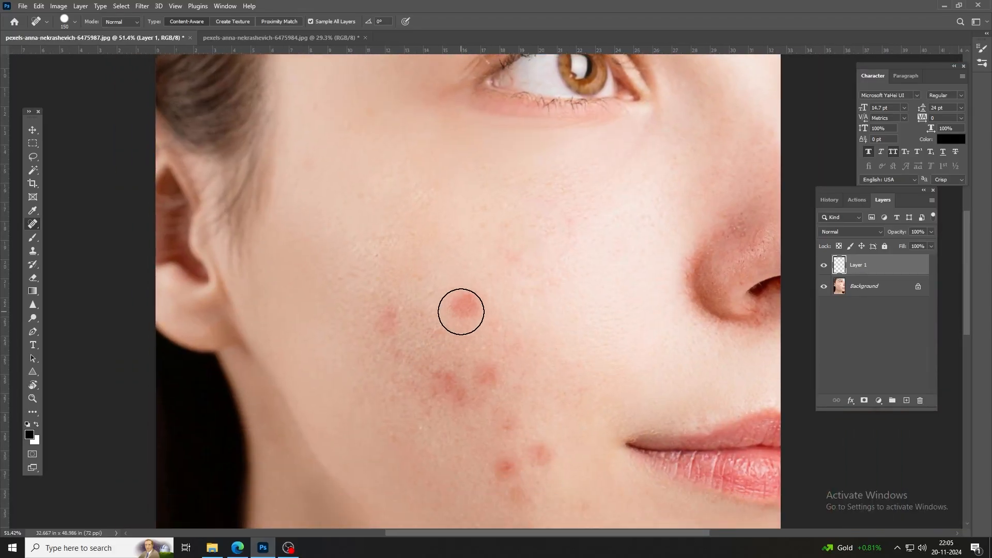
{"action": "left_click", "coordinate": [473, 306]}
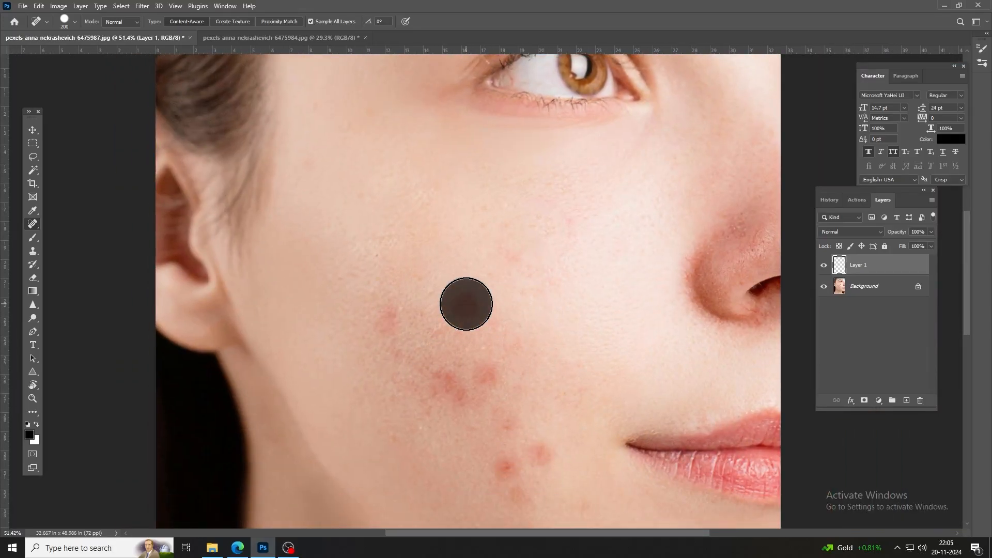
Heal the innermost blemish of the lowest group near the jawline with the 200 px Spot Healing Brush
{"action": "scroll", "coordinate": [460, 316], "scroll_direction": "down", "scroll_amount": 3}
{"action": "left_click_drag", "start_coordinate": [494, 401], "coordinate": [480, 382]}
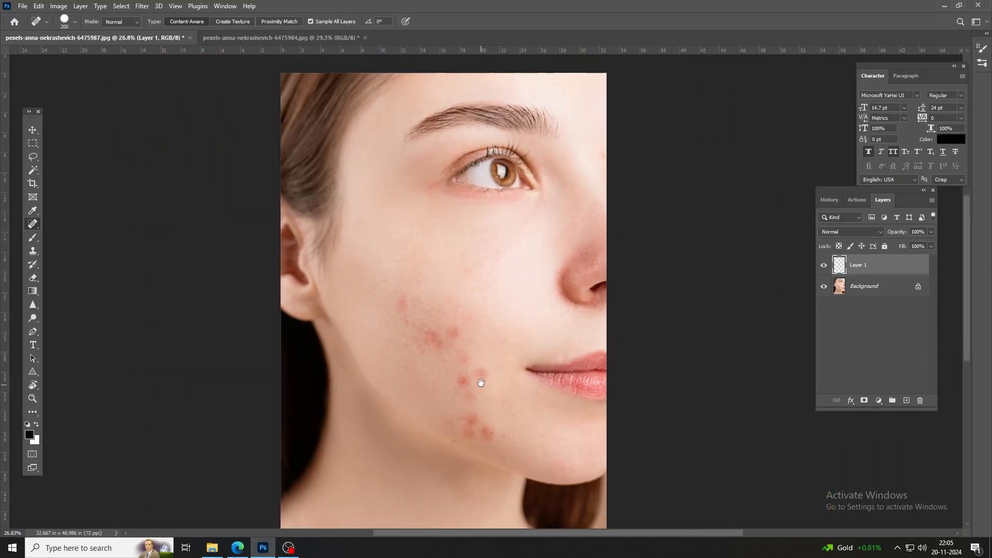
{"action": "left_click", "coordinate": [488, 426]}
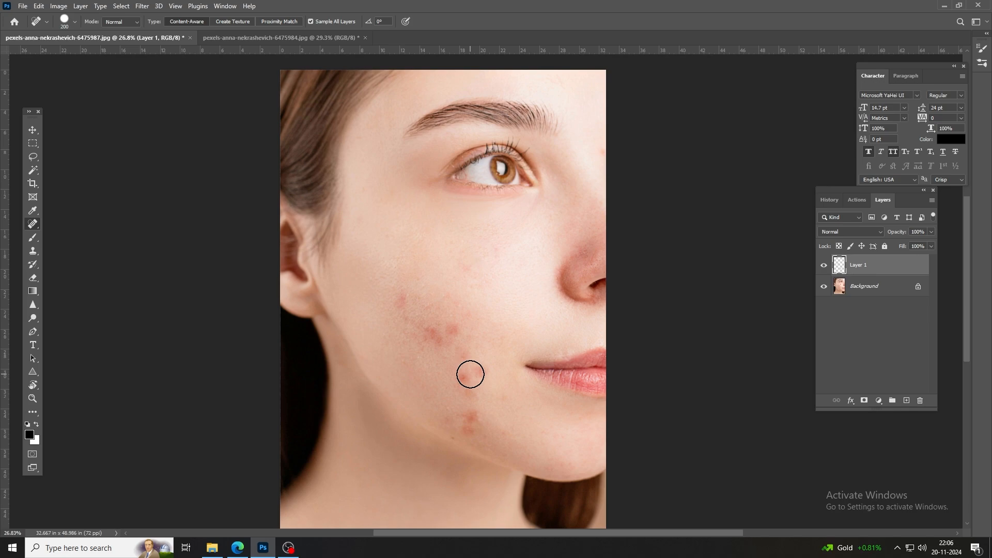
Heal the small faint marks on the skin below the corner of the mouth with a 70 px Spot Healing Brush
{"action": "key", "text": "bracketleft"}
{"action": "key", "text": "bracketleft"}
{"action": "key", "text": "bracketleft"}
{"action": "key", "text": "bracketleft"}
{"action": "scroll", "coordinate": [470, 374], "scroll_direction": "up", "scroll_amount": 5}
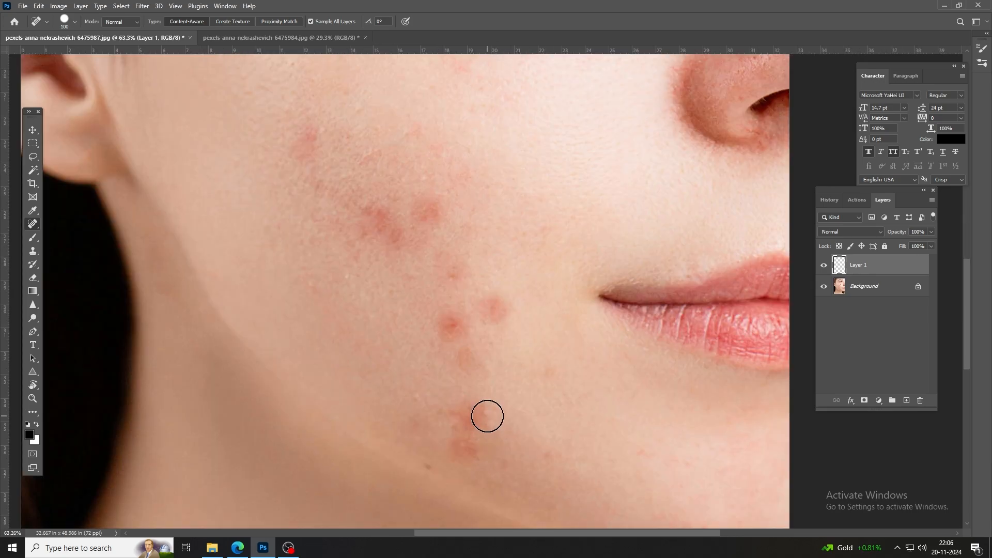
{"action": "scroll", "coordinate": [432, 401], "scroll_direction": "up", "scroll_amount": 2}
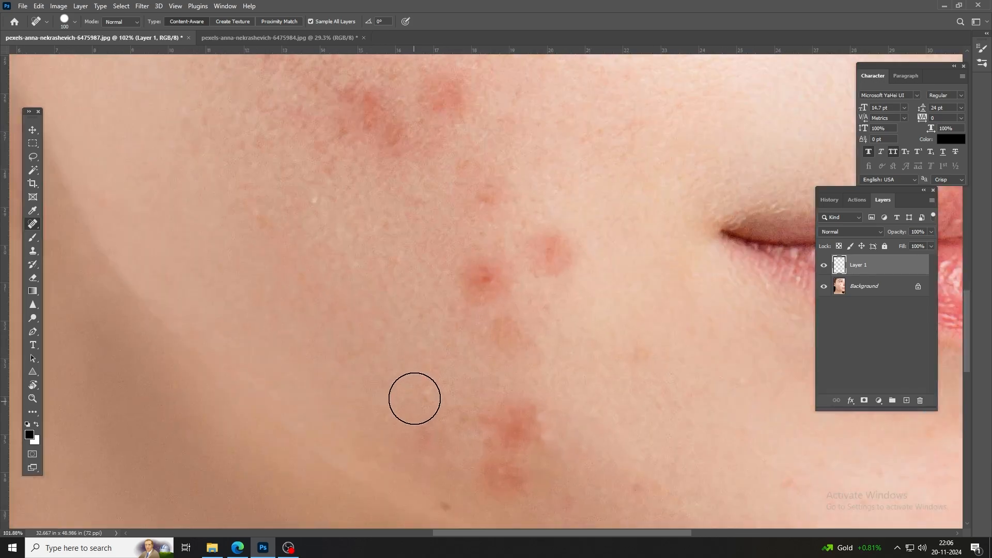
{"action": "key", "text": "bracketleft"}
{"action": "key", "text": "bracketleft"}
{"action": "key", "text": "bracketleft"}
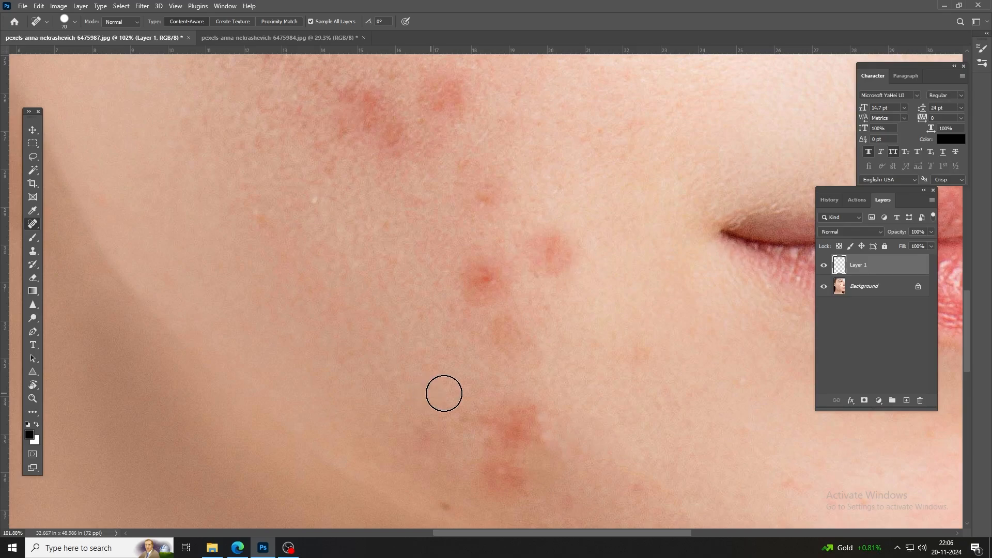
{"action": "left_click_drag", "start_coordinate": [604, 389], "coordinate": [578, 436]}
{"action": "left_click_drag", "start_coordinate": [654, 452], "coordinate": [580, 393]}
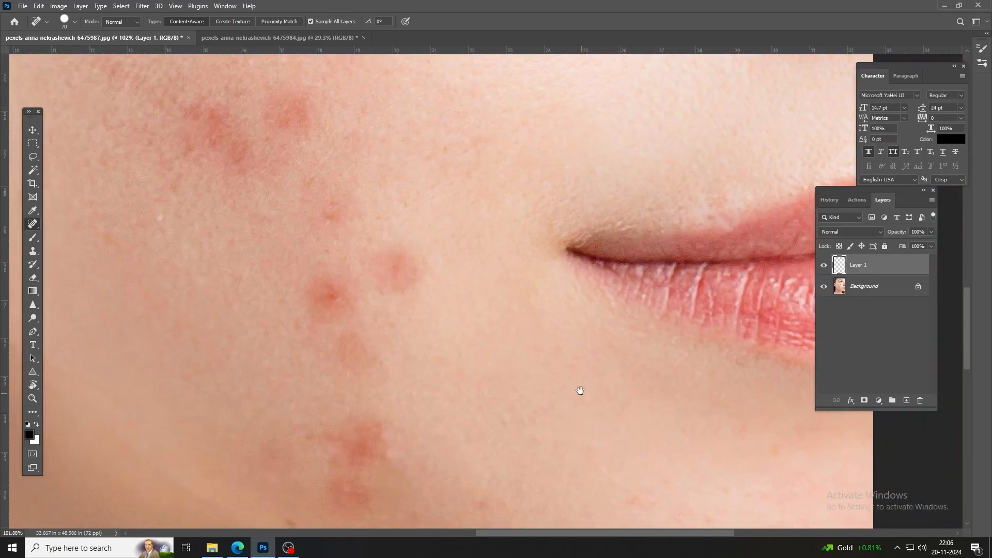
{"action": "left_click", "coordinate": [582, 394]}
Heal the faint mark on the cheek just above the outermost red blemish with the 70 px brush
{"action": "scroll", "coordinate": [583, 394], "scroll_direction": "down", "scroll_amount": 3}
{"action": "scroll", "coordinate": [505, 395], "scroll_direction": "up", "scroll_amount": 3}
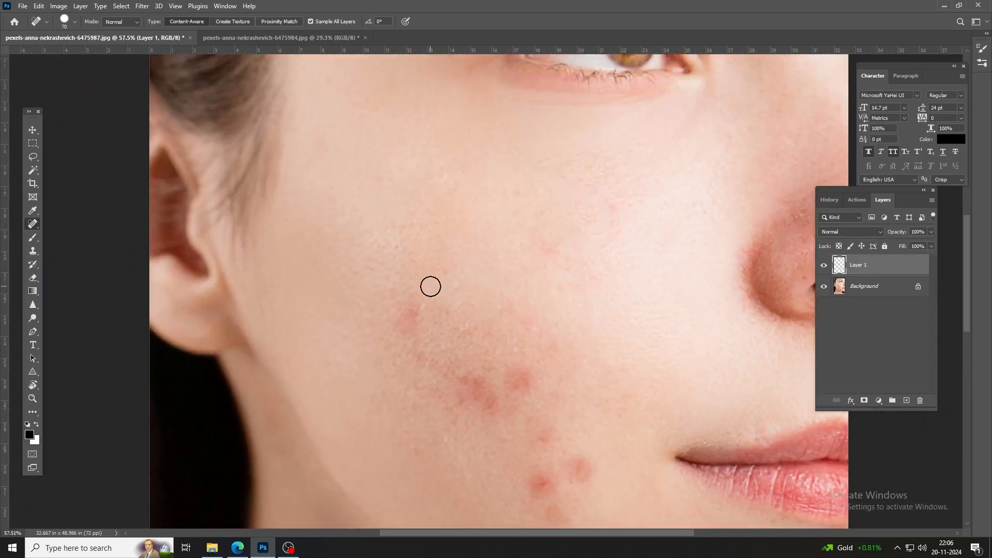
{"action": "left_click", "coordinate": [442, 271]}
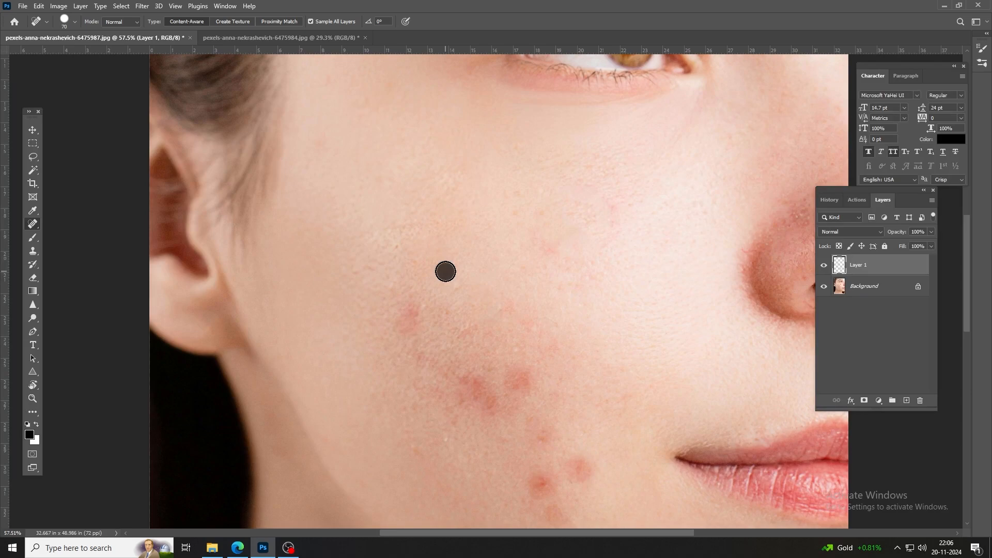
Heal the faint reddish marks on the cheek above the mid-cheek cluster with the 70 px Spot Healing Brush
{"action": "left_click", "coordinate": [501, 307]}
{"action": "left_click", "coordinate": [536, 327]}
{"action": "scroll", "coordinate": [434, 361], "scroll_direction": "down", "scroll_amount": 2}
With a 200 px Healing Brush sampling clean cheek skin, heal the outermost red blemish and the inner blemish of the mid-cheek cluster
{"action": "right_click", "coordinate": [32, 224]}
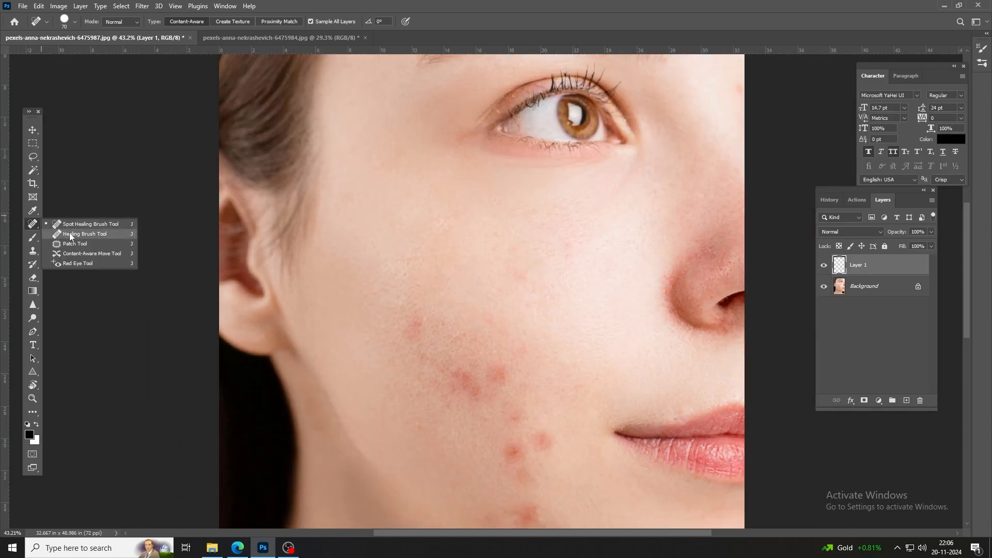
{"action": "left_click", "coordinate": [78, 234]}
{"action": "key", "text": "bracketright"}
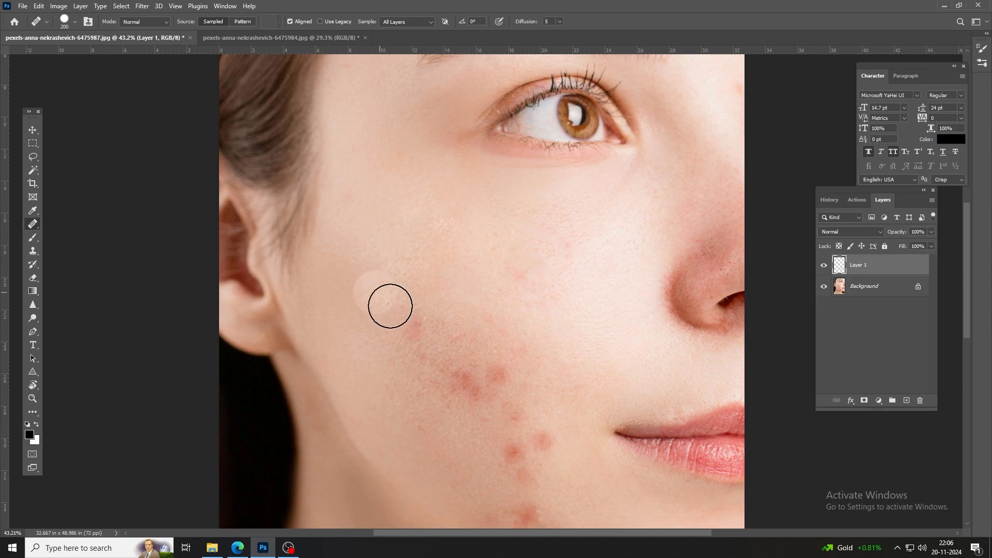
{"action": "left_click", "coordinate": [367, 288], "text": "alt"}
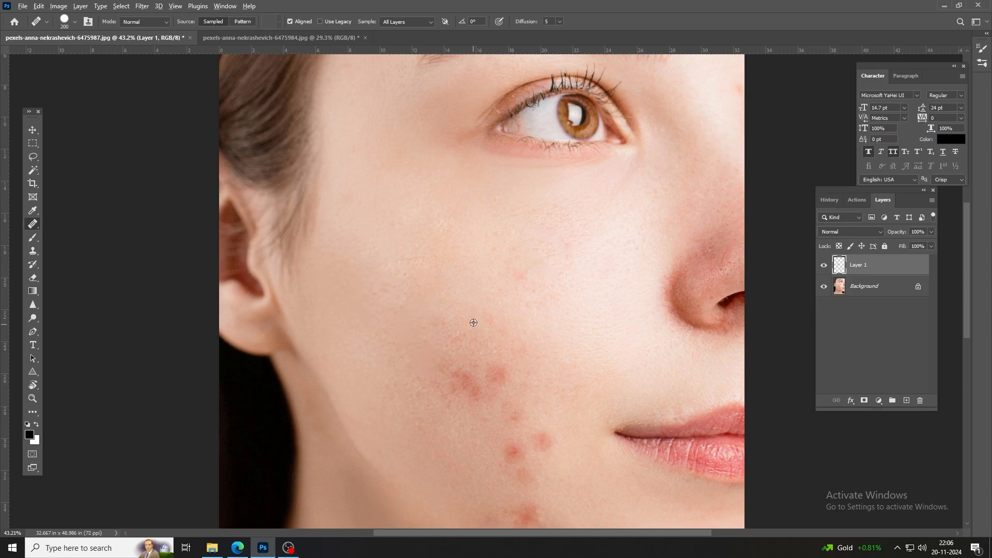
{"action": "left_click", "coordinate": [496, 370]}
Heal the two side-by-side red blemishes on the lower cheek, level with the mouth, with the 200 px Healing Brush
{"action": "left_click_drag", "start_coordinate": [510, 380], "coordinate": [455, 314]}
{"action": "left_click", "coordinate": [486, 385]}
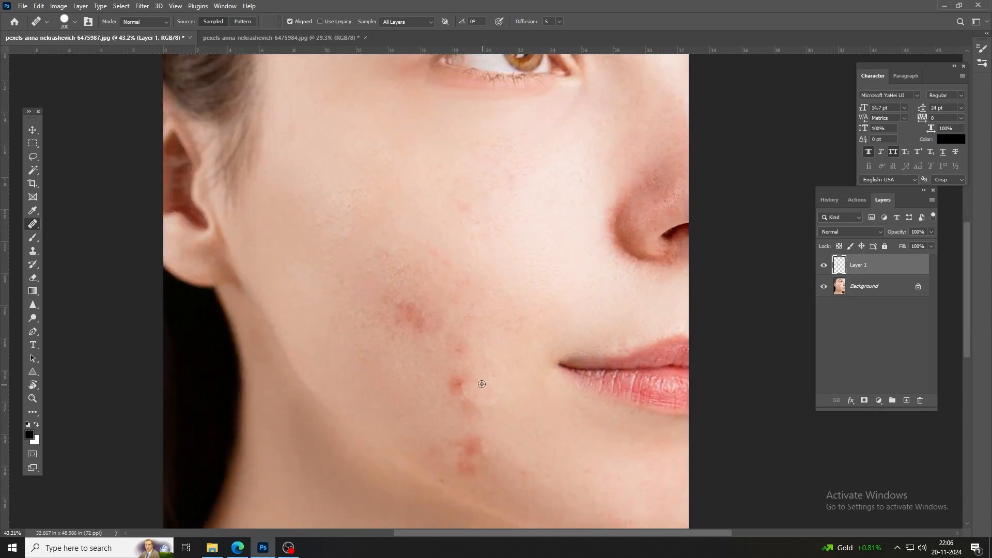
{"action": "left_click", "coordinate": [456, 385]}
{"action": "mouse_move", "coordinate": [477, 402]}
{"action": "left_mouse_down"}
{"action": "mouse_move", "coordinate": [472, 328]}
{"action": "mouse_move", "coordinate": [505, 328]}
{"action": "left_mouse_up"}
{"action": "scroll", "coordinate": [436, 351], "scroll_direction": "down", "scroll_amount": 5}
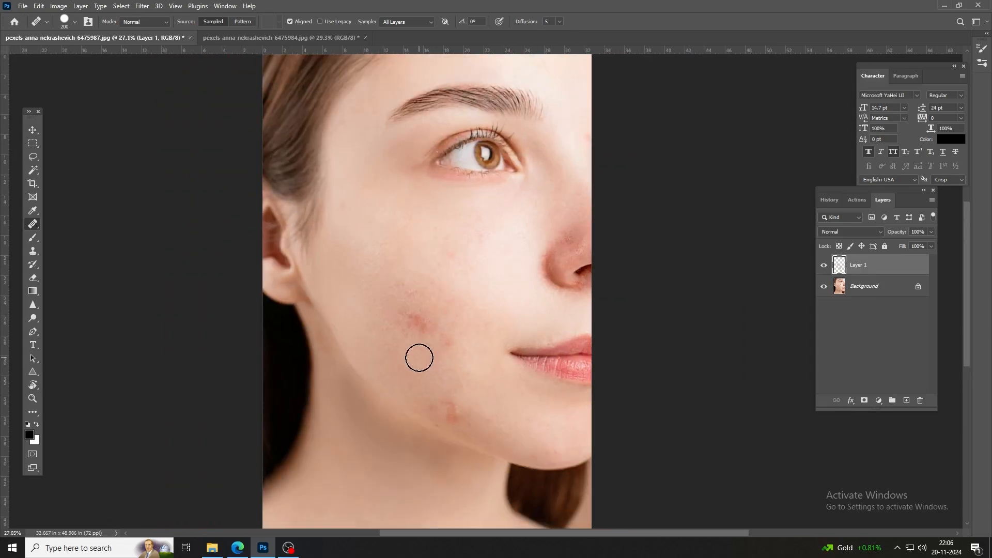
Clone clean cheek skin over the mid-cheek red patch and the small spot below it with a 250 px Clone Stamp
{"action": "key", "text": "s"}
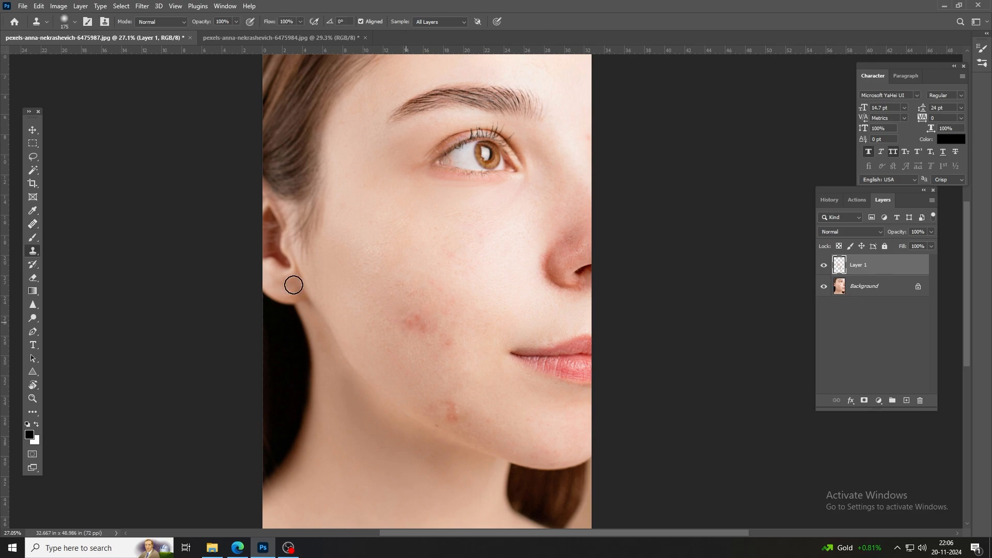
{"action": "right_click", "coordinate": [33, 251]}
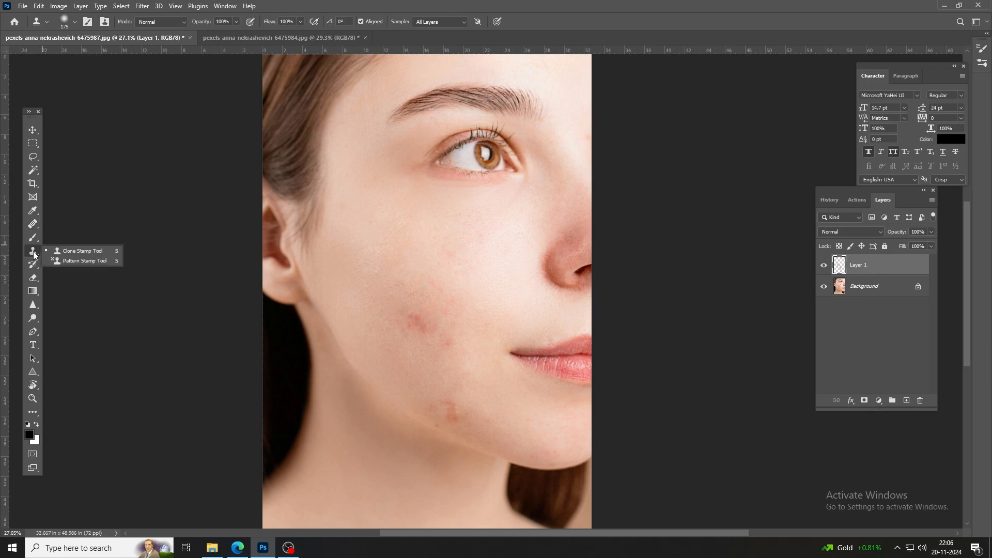
{"action": "left_click", "coordinate": [69, 250]}
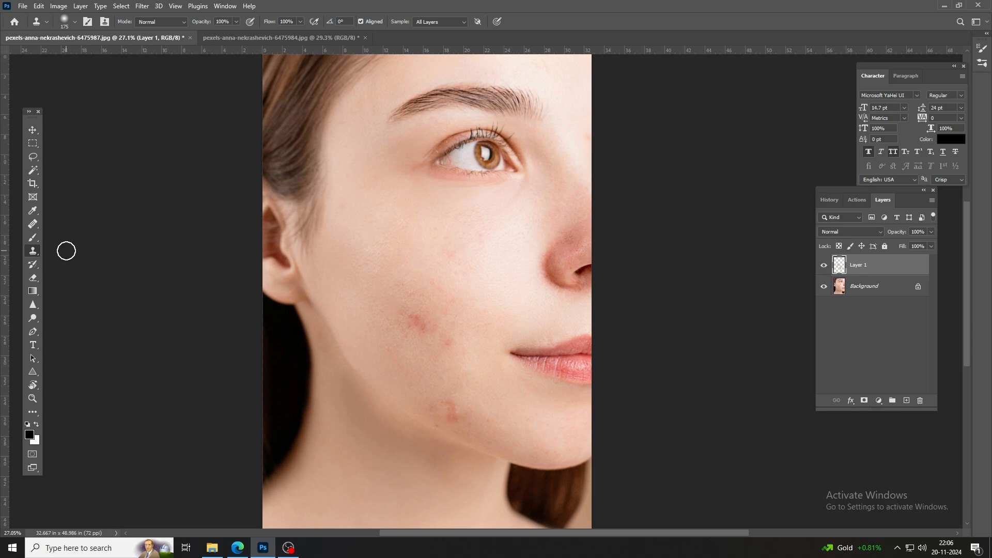
{"action": "right_click", "coordinate": [33, 251]}
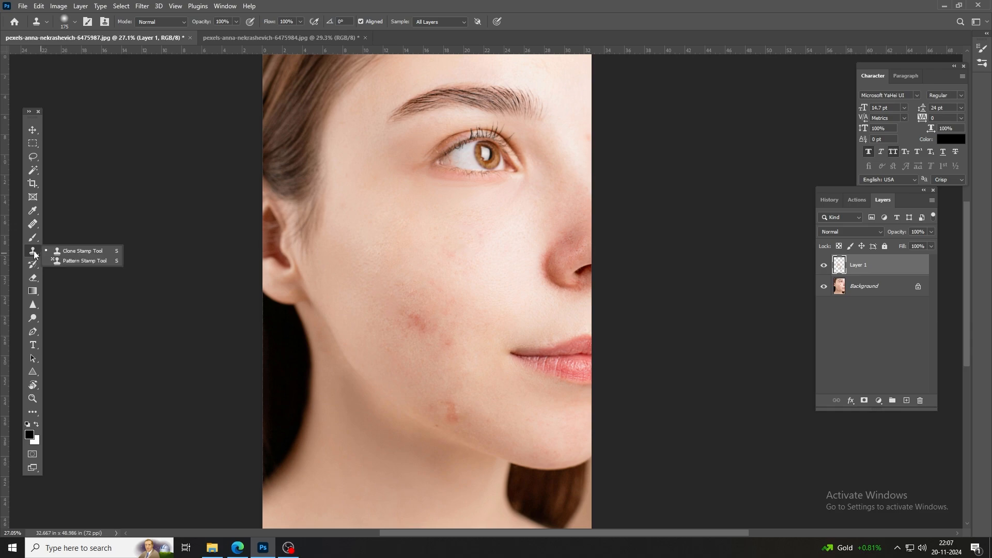
{"action": "left_click", "coordinate": [79, 255]}
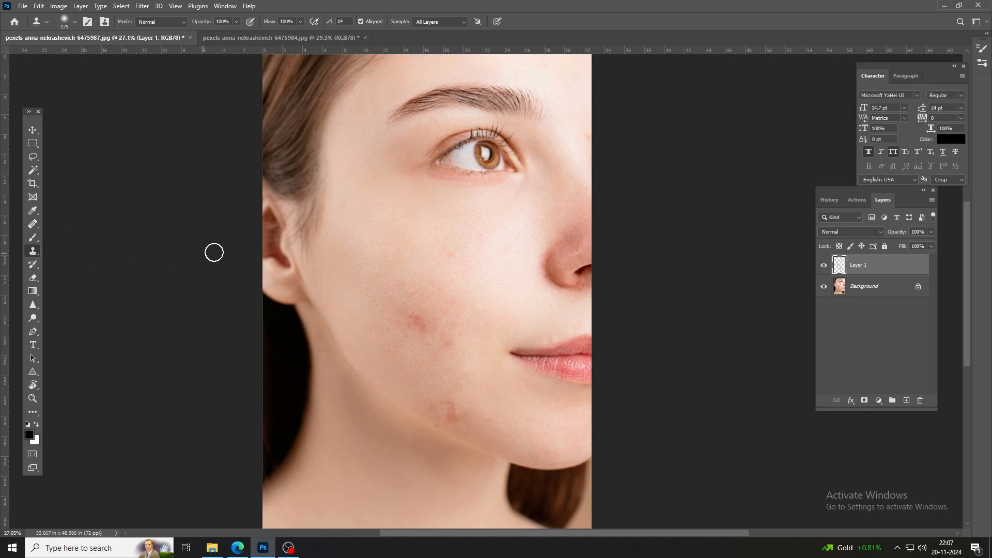
{"action": "scroll", "coordinate": [434, 358], "scroll_direction": "up", "scroll_amount": 3}
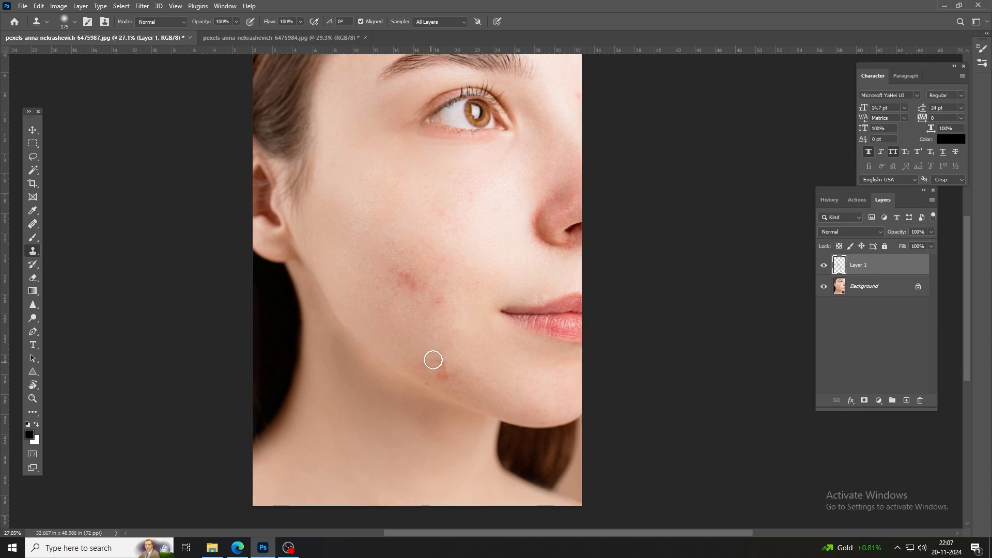
{"action": "scroll", "coordinate": [397, 350], "scroll_direction": "down", "scroll_amount": 2}
{"action": "key", "text": "bracketright"}
{"action": "key", "text": "bracketright"}
{"action": "key", "text": "bracketright"}
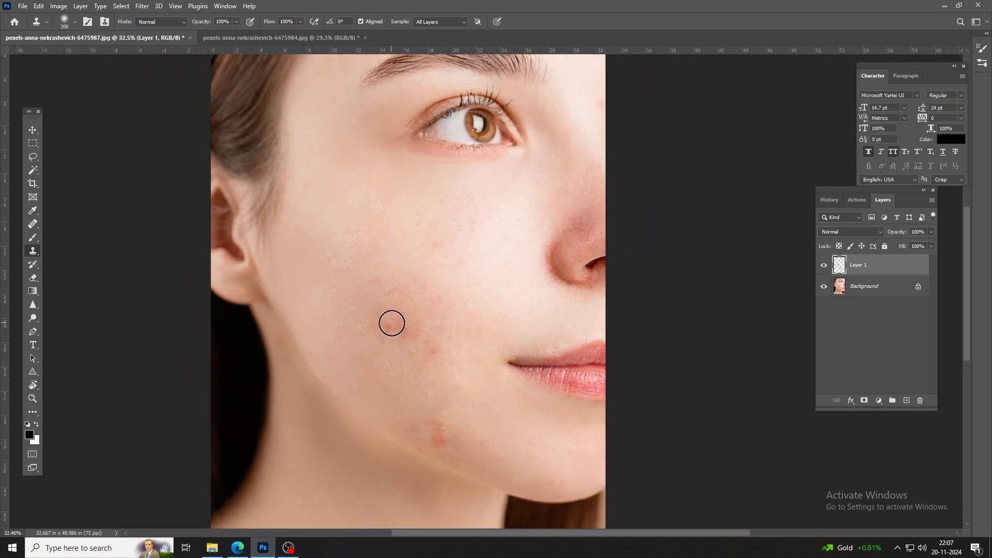
{"action": "left_click", "coordinate": [367, 303], "text": "alt"}
{"action": "left_click", "coordinate": [392, 320]}
{"action": "left_click", "coordinate": [433, 347]}
Clone clean skin over the red blemish group near the jawline with the 250 px Clone Stamp
{"action": "scroll", "coordinate": [398, 336], "scroll_direction": "down", "scroll_amount": 3}
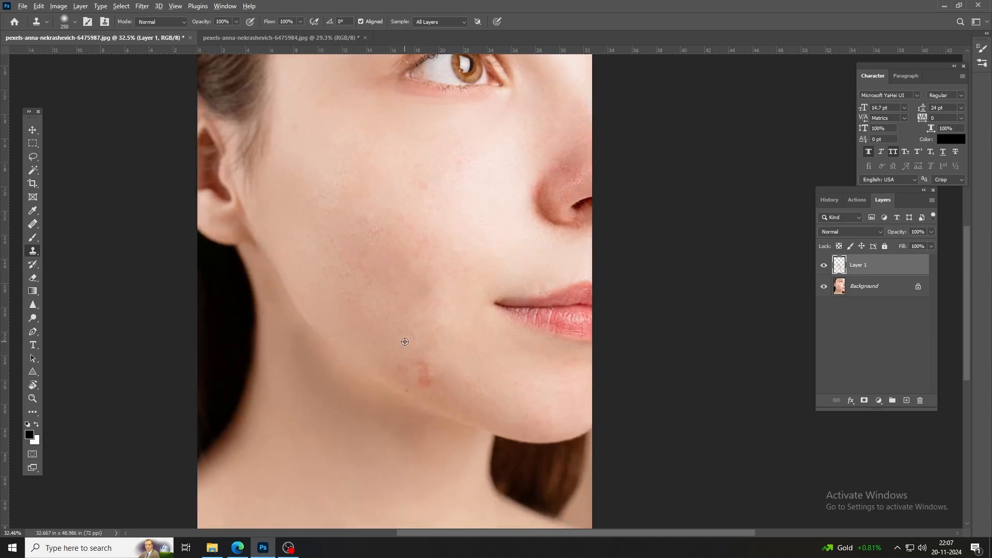
{"action": "left_click", "coordinate": [423, 376]}
{"action": "scroll", "coordinate": [449, 343], "scroll_direction": "up", "scroll_amount": 3}
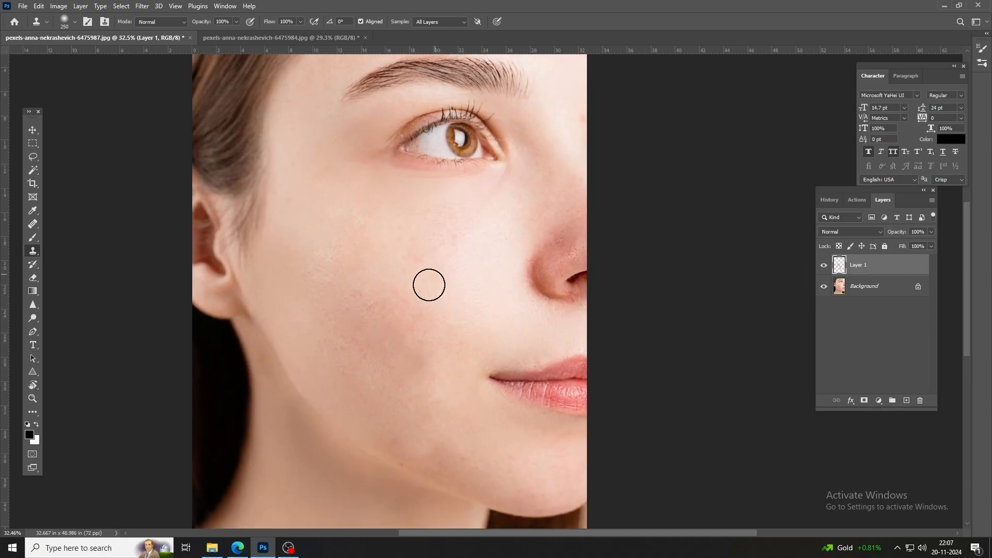
Examine how the cloned areas on the cheek and jawline blend with the surrounding skin
{"action": "scroll", "coordinate": [423, 279], "scroll_direction": "down", "scroll_amount": 2}
{"action": "scroll", "coordinate": [408, 336], "scroll_direction": "down", "scroll_amount": 2}
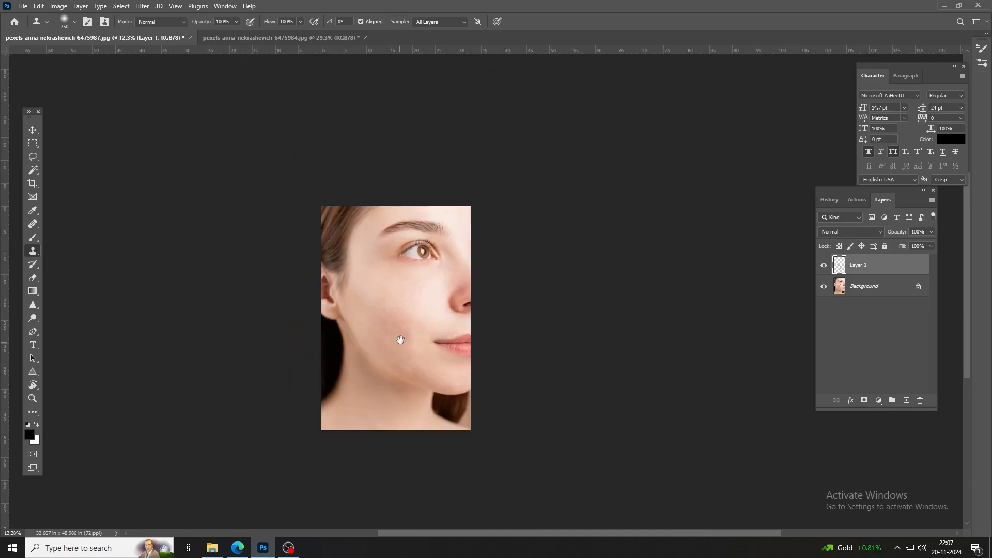
{"action": "scroll", "coordinate": [398, 340], "scroll_direction": "up", "scroll_amount": 2}
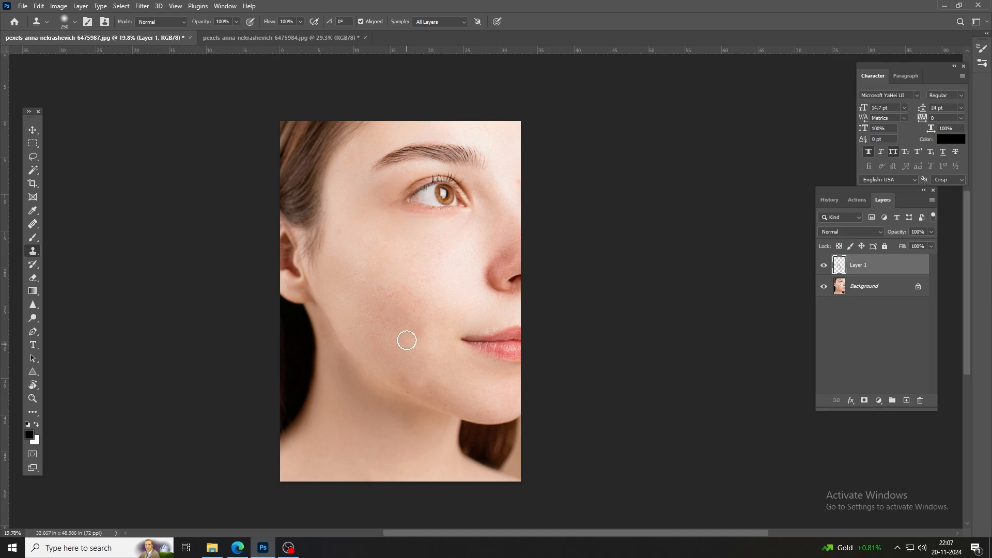
{"action": "scroll", "coordinate": [392, 336], "scroll_direction": "up", "scroll_amount": 3}
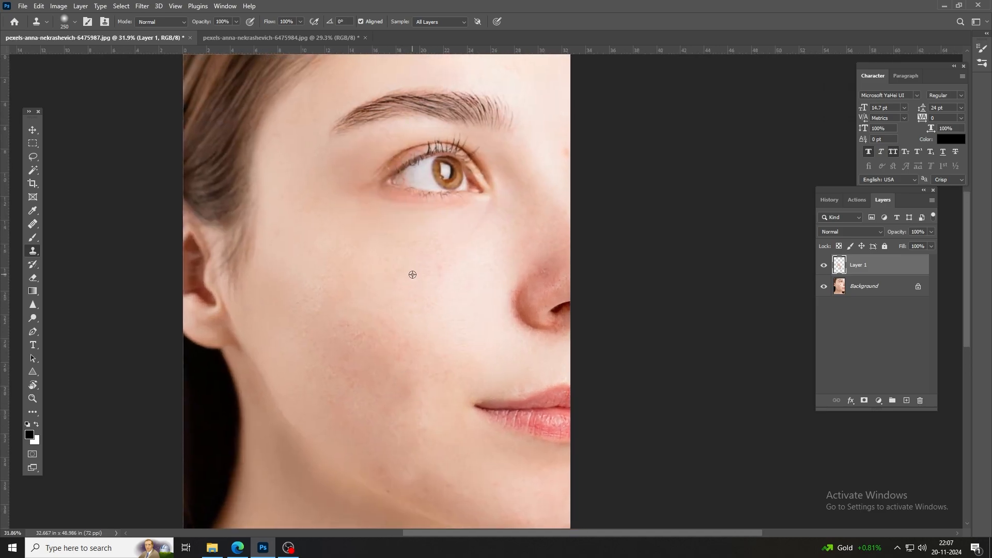
{"action": "left_click_drag", "start_coordinate": [387, 343], "coordinate": [404, 303]}
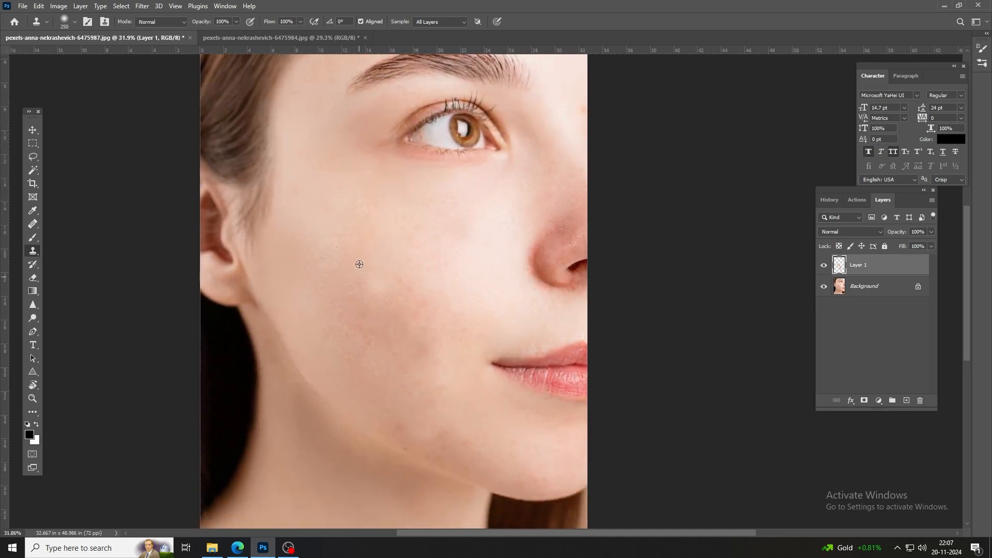
{"action": "scroll", "coordinate": [355, 321], "scroll_direction": "down", "scroll_amount": 2}
{"action": "scroll", "coordinate": [361, 317], "scroll_direction": "down", "scroll_amount": 3}
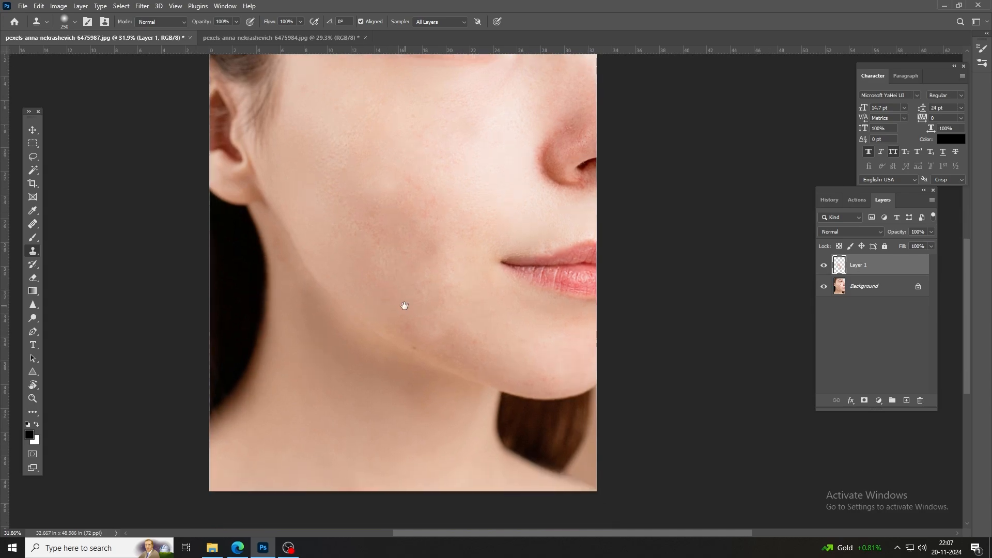
{"action": "scroll", "coordinate": [339, 319], "scroll_direction": "down", "scroll_amount": 2}
{"action": "scroll", "coordinate": [370, 308], "scroll_direction": "up", "scroll_amount": 1}
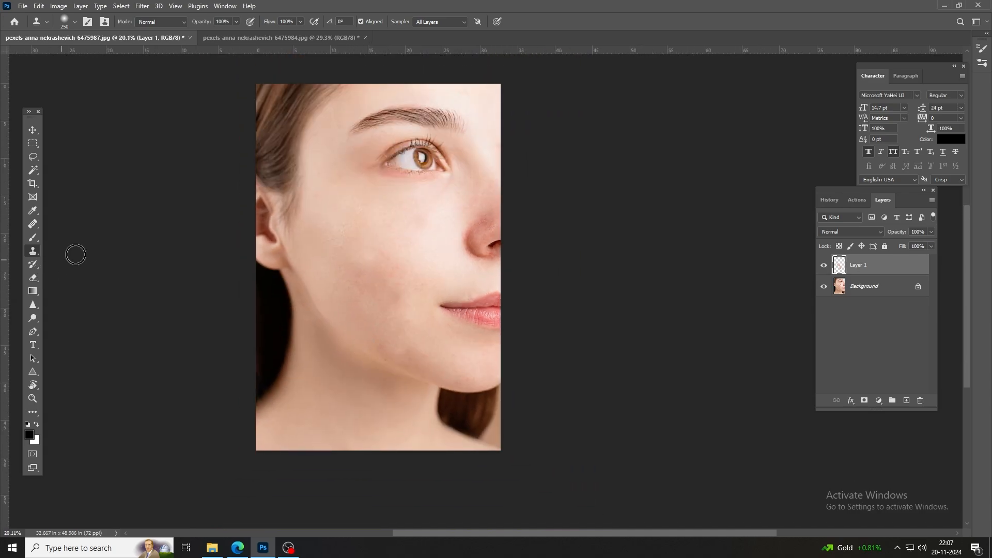
On the Background layer, patch the two side-by-side blemishes on the lower cheek with clear skin from the upper cheek
{"action": "right_click", "coordinate": [33, 225]}
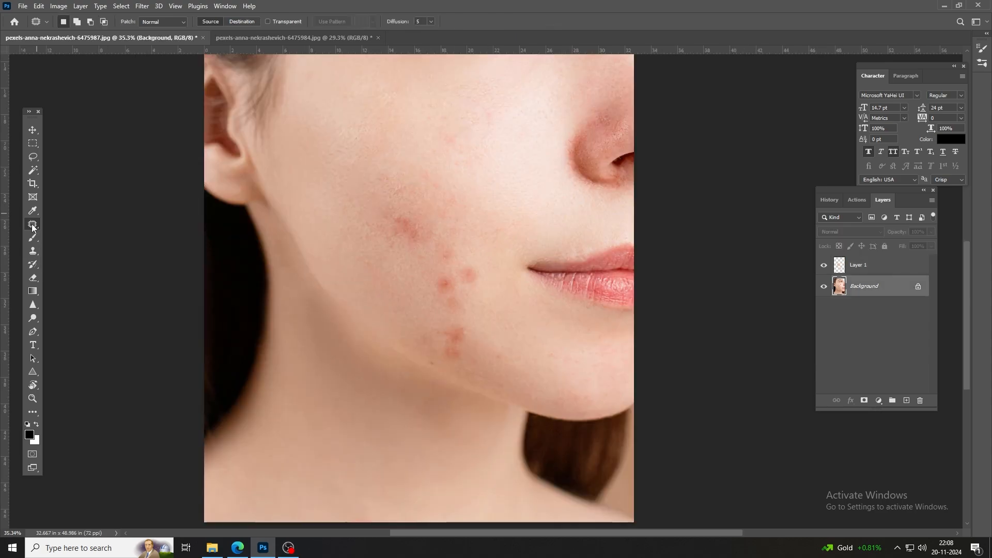
{"action": "right_click", "coordinate": [32, 226]}
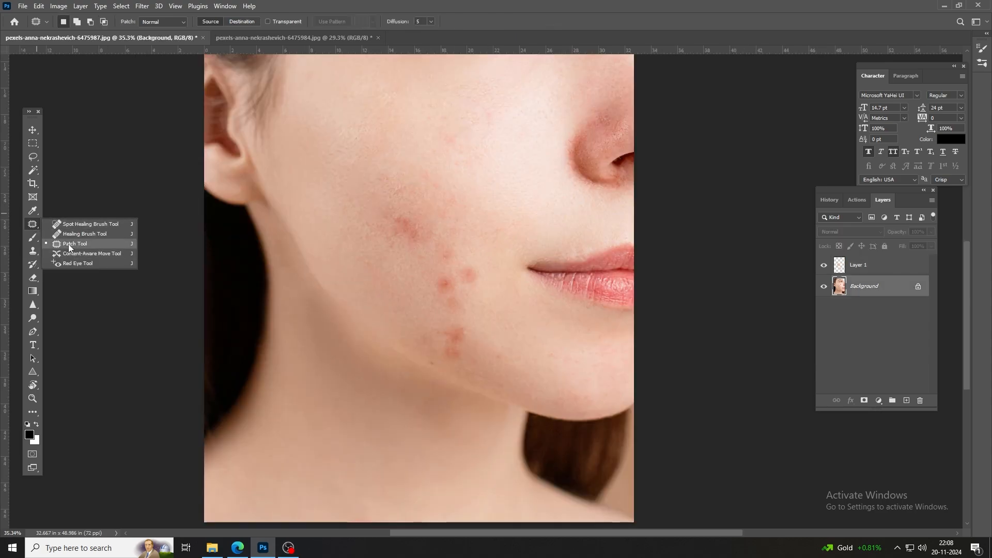
{"action": "left_click", "coordinate": [95, 244]}
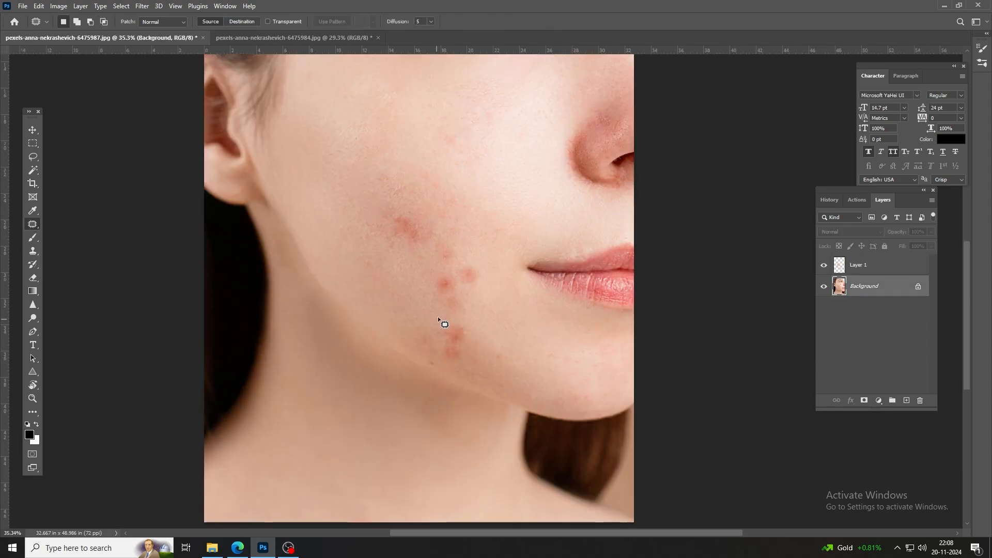
{"action": "scroll", "coordinate": [442, 334], "scroll_direction": "up", "scroll_amount": 3}
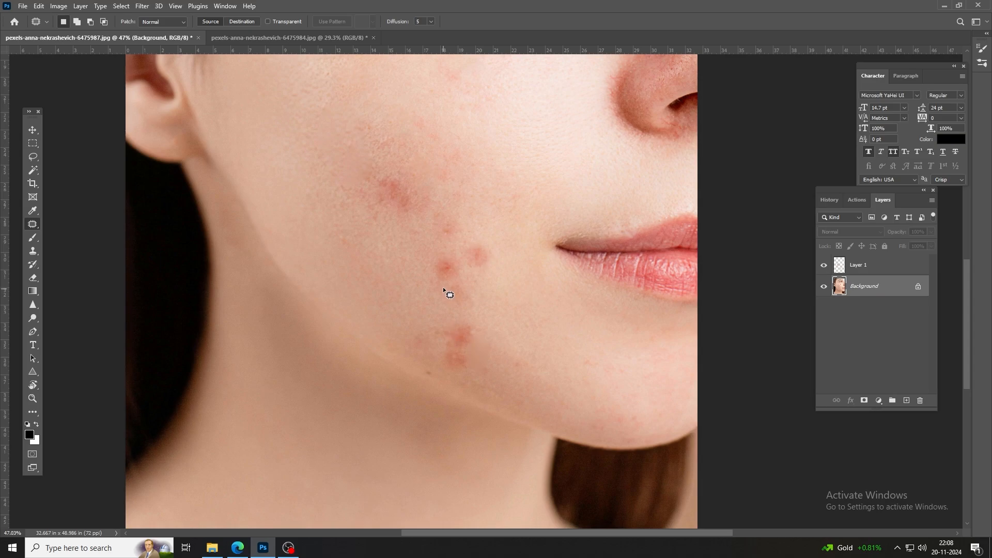
{"action": "scroll", "coordinate": [434, 305], "scroll_direction": "up", "scroll_amount": 1}
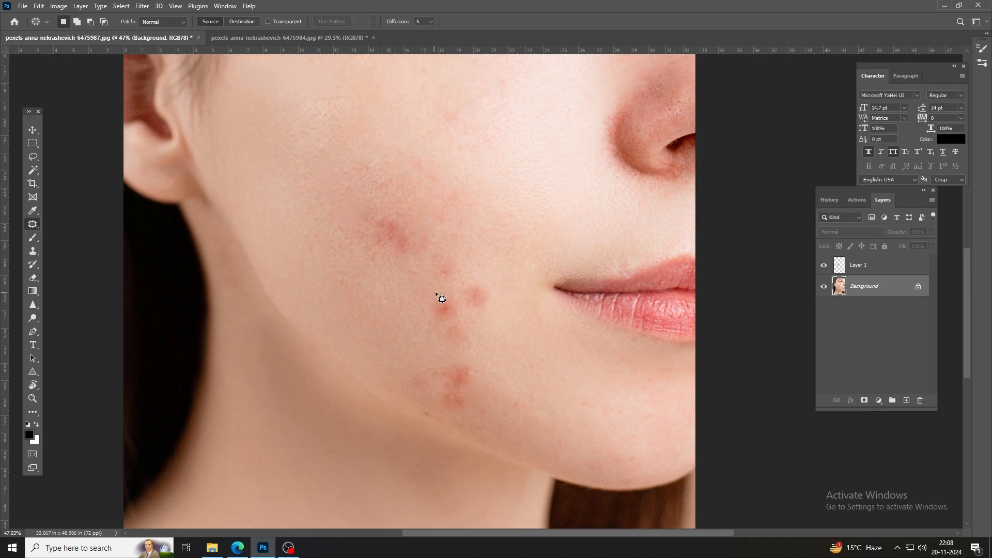
{"action": "mouse_move", "coordinate": [436, 292]}
{"action": "left_mouse_down"}
{"action": "mouse_move", "coordinate": [435, 329]}
{"action": "mouse_move", "coordinate": [477, 320]}
{"action": "mouse_move", "coordinate": [489, 303]}
{"action": "mouse_move", "coordinate": [476, 282]}
{"action": "mouse_move", "coordinate": [433, 288]}
{"action": "left_mouse_up"}
{"action": "scroll", "coordinate": [433, 288], "scroll_direction": "down", "scroll_amount": 3}
{"action": "scroll", "coordinate": [438, 288], "scroll_direction": "up", "scroll_amount": 1}
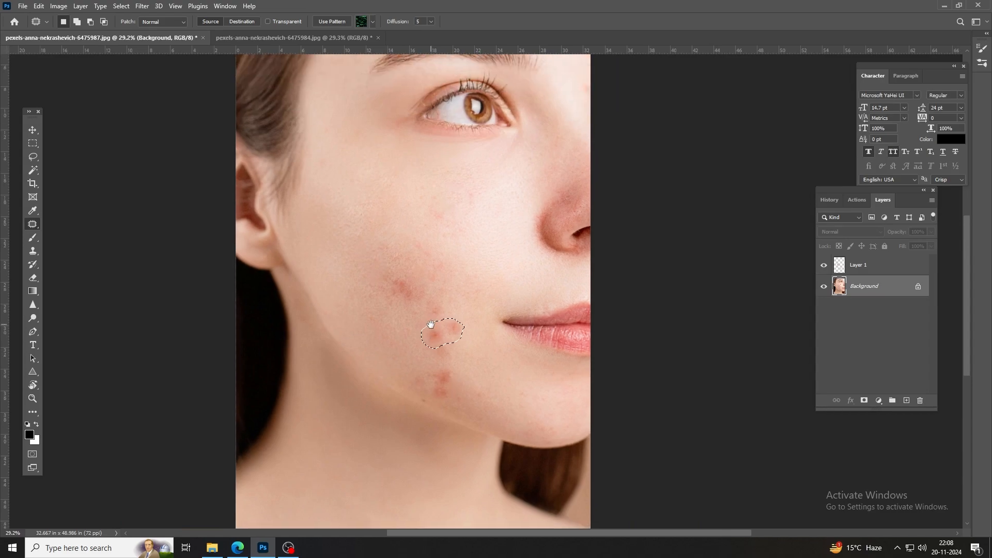
{"action": "left_click_drag", "start_coordinate": [439, 333], "coordinate": [472, 257]}
{"action": "key", "text": "ctrl+d"}
{"action": "scroll", "coordinate": [445, 342], "scroll_direction": "up", "scroll_amount": 2}
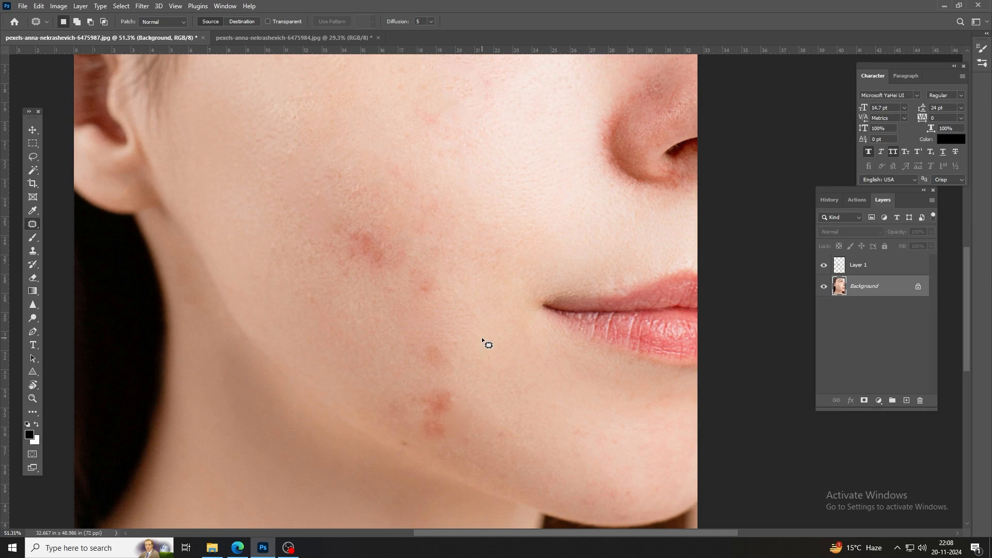
Patch the lowest red blemish group near the jawline with clear skin beside it toward the mouth, and clear the selection
{"action": "scroll", "coordinate": [482, 339], "scroll_direction": "down", "scroll_amount": 2}
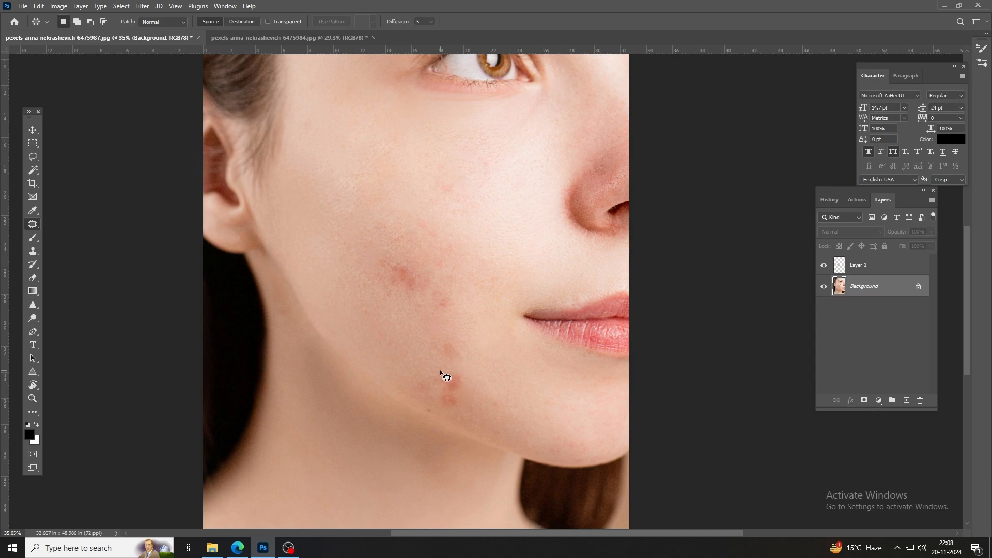
{"action": "mouse_move", "coordinate": [455, 371]}
{"action": "left_mouse_down"}
{"action": "mouse_move", "coordinate": [488, 380]}
{"action": "mouse_move", "coordinate": [490, 358]}
{"action": "left_mouse_up"}
{"action": "key", "text": "ctrl+d"}
Patch the mid-cheek red patch with clear skin from just below it, and clear the selection
{"action": "scroll", "coordinate": [509, 387], "scroll_direction": "down", "scroll_amount": 3}
{"action": "scroll", "coordinate": [474, 371], "scroll_direction": "up", "scroll_amount": 2}
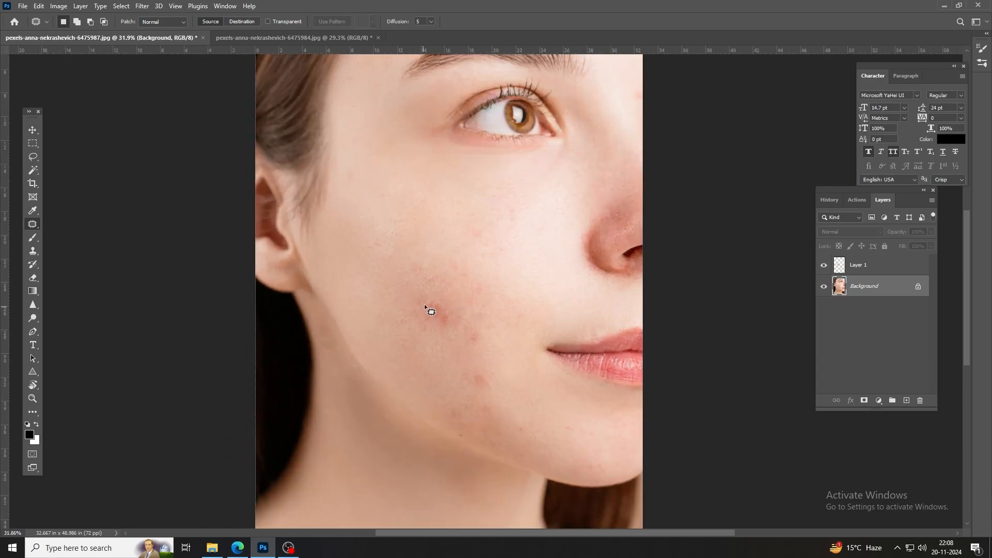
{"action": "mouse_move", "coordinate": [429, 297]}
{"action": "left_mouse_down"}
{"action": "mouse_move", "coordinate": [423, 340]}
{"action": "mouse_move", "coordinate": [436, 348]}
{"action": "left_mouse_up"}
{"action": "key", "text": "ctrl+d"}
Patch the small leftover marks on the outer side of the mid-cheek area with smooth skin from below them
{"action": "scroll", "coordinate": [463, 333], "scroll_direction": "up", "scroll_amount": 2}
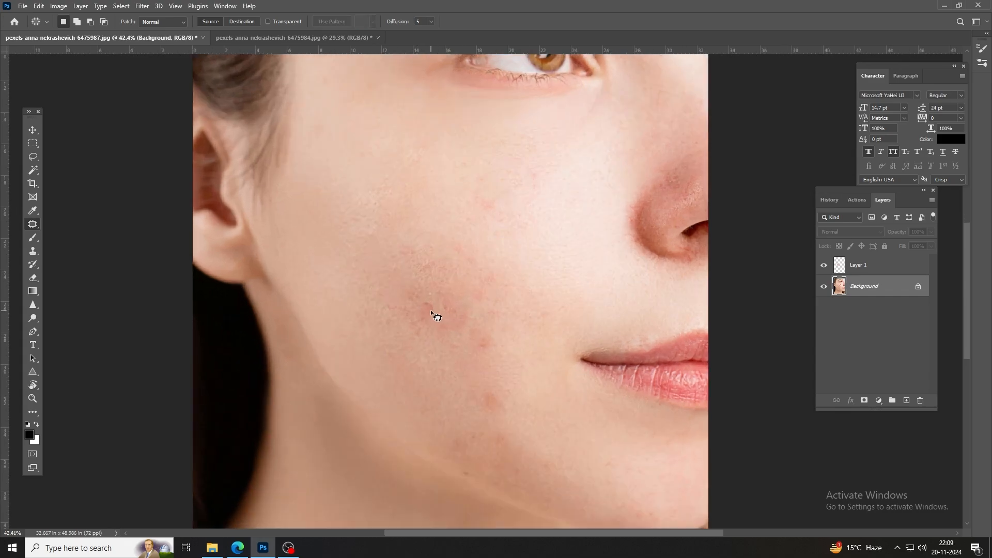
{"action": "mouse_move", "coordinate": [418, 312]}
{"action": "left_mouse_down"}
{"action": "mouse_move", "coordinate": [460, 323]}
{"action": "mouse_move", "coordinate": [460, 295]}
{"action": "mouse_move", "coordinate": [429, 295]}
{"action": "mouse_move", "coordinate": [421, 354]}
{"action": "left_mouse_up"}
{"action": "key", "text": "ctrl+d"}
{"action": "mouse_move", "coordinate": [428, 303]}
{"action": "left_mouse_down"}
{"action": "mouse_move", "coordinate": [438, 310]}
{"action": "mouse_move", "coordinate": [426, 303]}
{"action": "left_mouse_up"}
{"action": "left_click_drag", "start_coordinate": [424, 310], "coordinate": [412, 365]}
{"action": "key", "text": "ctrl+d"}
Compare the cheek with Layer 1 hidden and shown to examine the patched areas on the Background layer
{"action": "scroll", "coordinate": [425, 312], "scroll_direction": "up", "scroll_amount": 5}
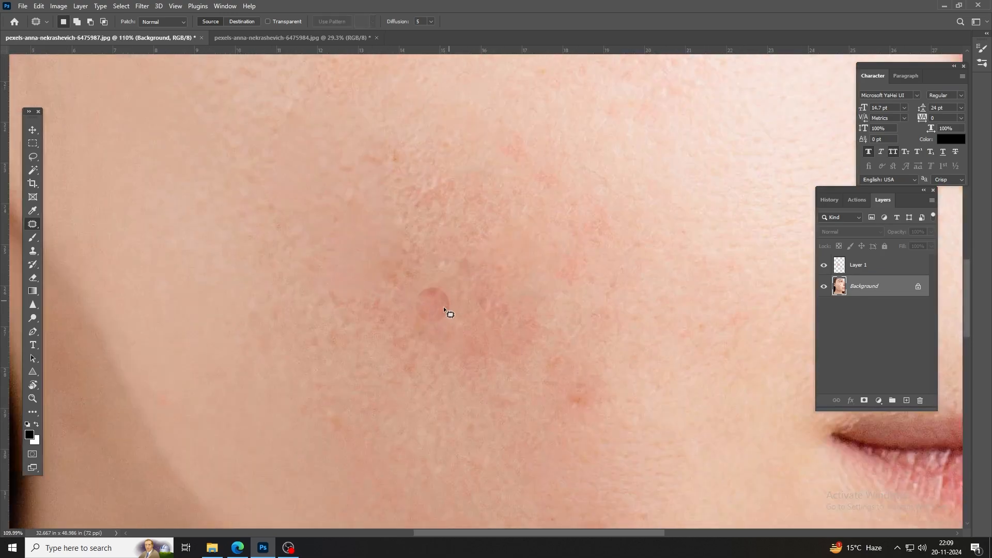
{"action": "left_click", "coordinate": [823, 265]}
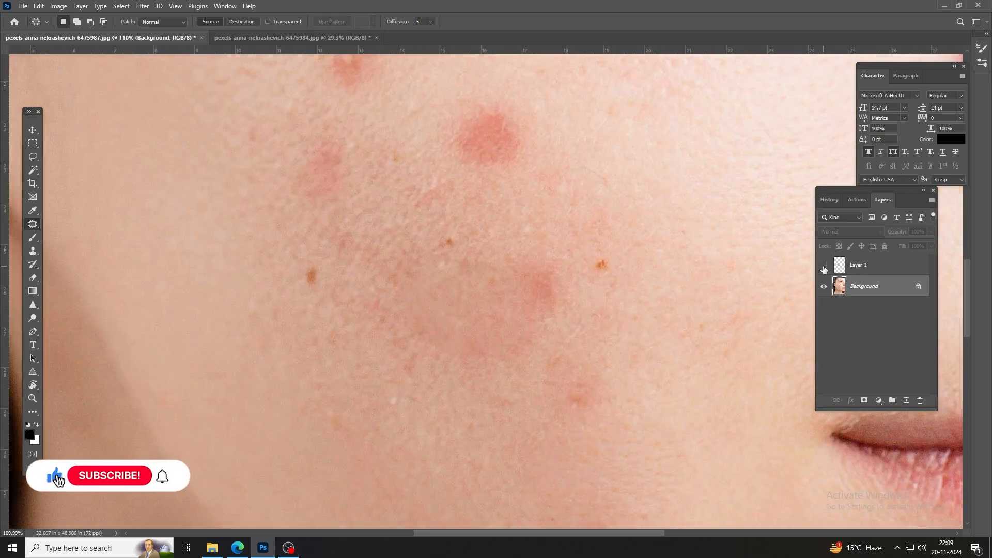
{"action": "left_click", "coordinate": [824, 267]}
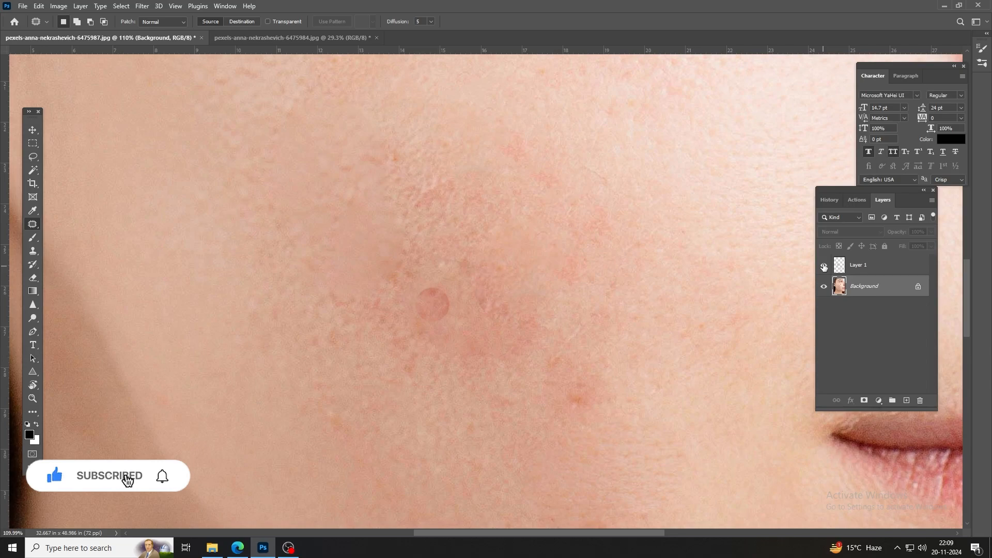
{"action": "left_click", "coordinate": [823, 267]}
{"action": "scroll", "coordinate": [480, 283], "scroll_direction": "down", "scroll_amount": 3}
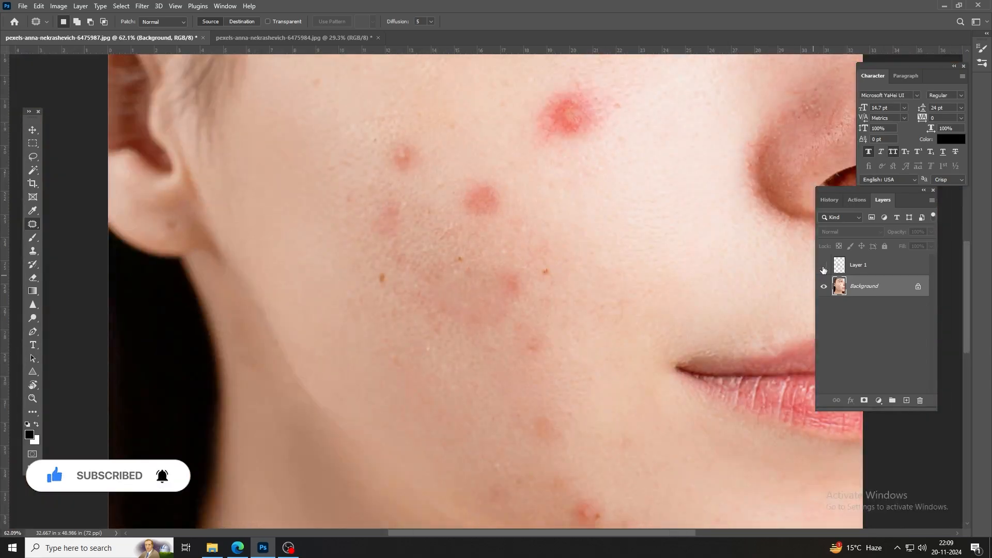
{"action": "left_click", "coordinate": [824, 266]}
{"action": "scroll", "coordinate": [808, 290], "scroll_direction": "down", "scroll_amount": 3}
{"action": "left_click_drag", "start_coordinate": [693, 290], "coordinate": [395, 359]}
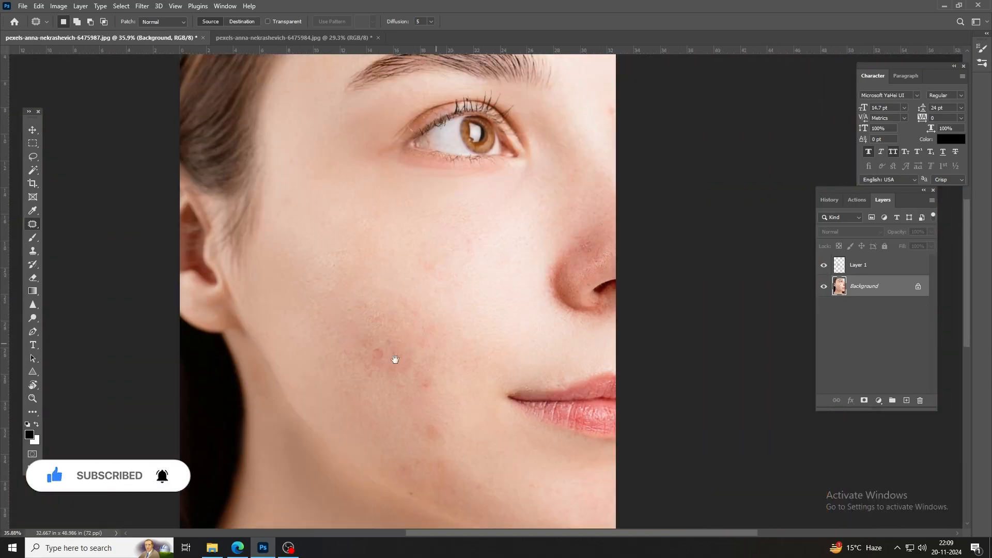
Select Layer 1 together with the Background layer and flatten the image into a single layer
{"action": "scroll", "coordinate": [362, 367], "scroll_direction": "down", "scroll_amount": 2}
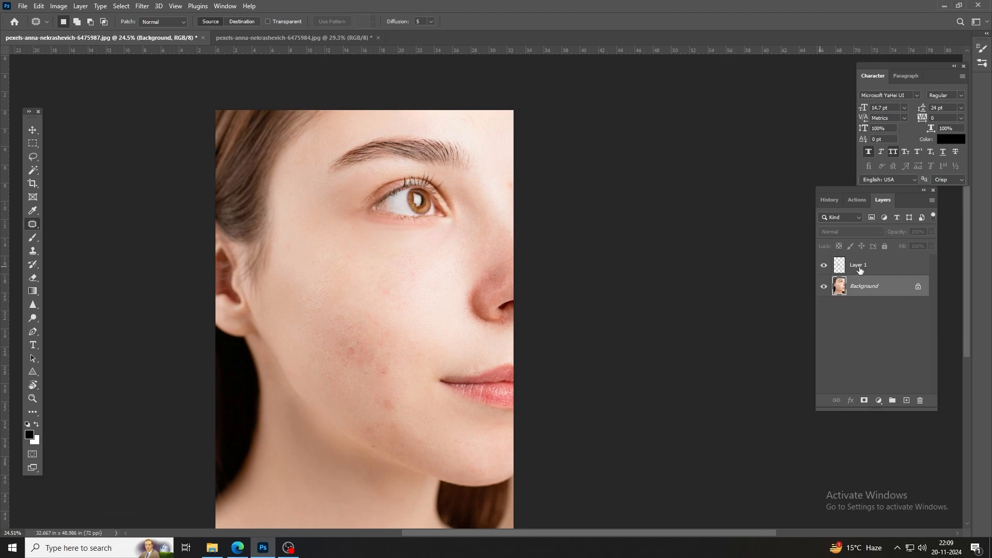
{"action": "left_click", "coordinate": [859, 270]}
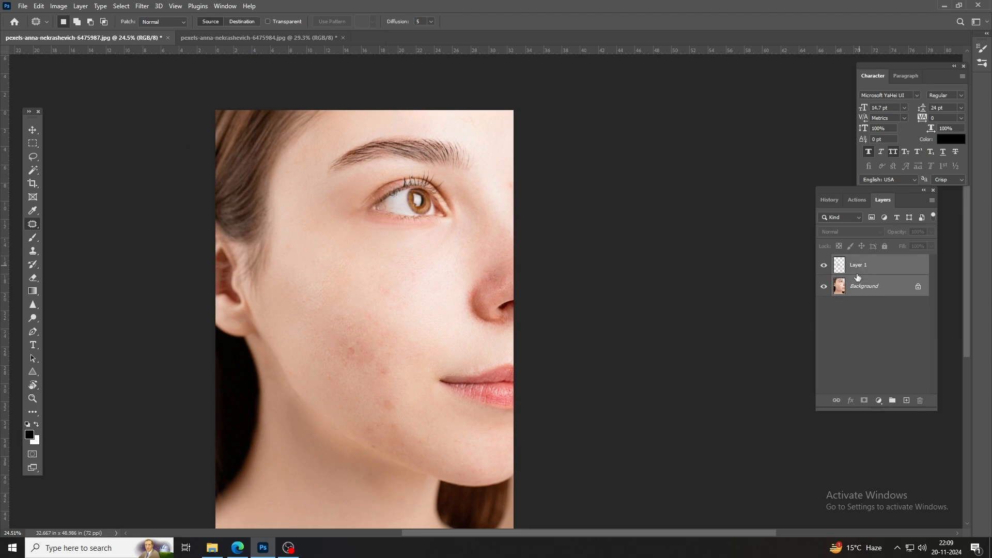
{"action": "left_click", "coordinate": [81, 6]}
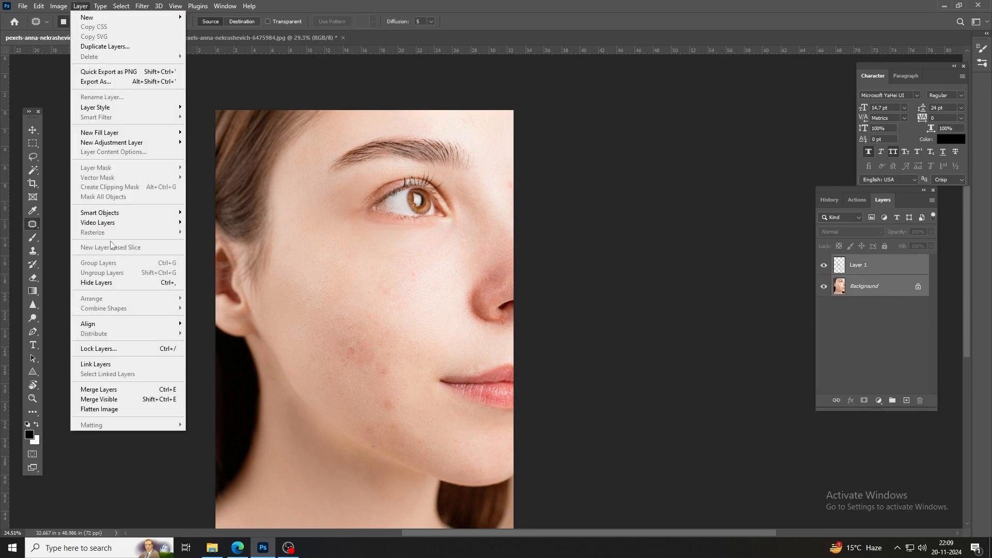
{"action": "left_click", "coordinate": [144, 410]}
Patch the reddish area in the middle of the cheek with clearer skin from below it, and clear the selection
{"action": "scroll", "coordinate": [382, 356], "scroll_direction": "up", "scroll_amount": 5}
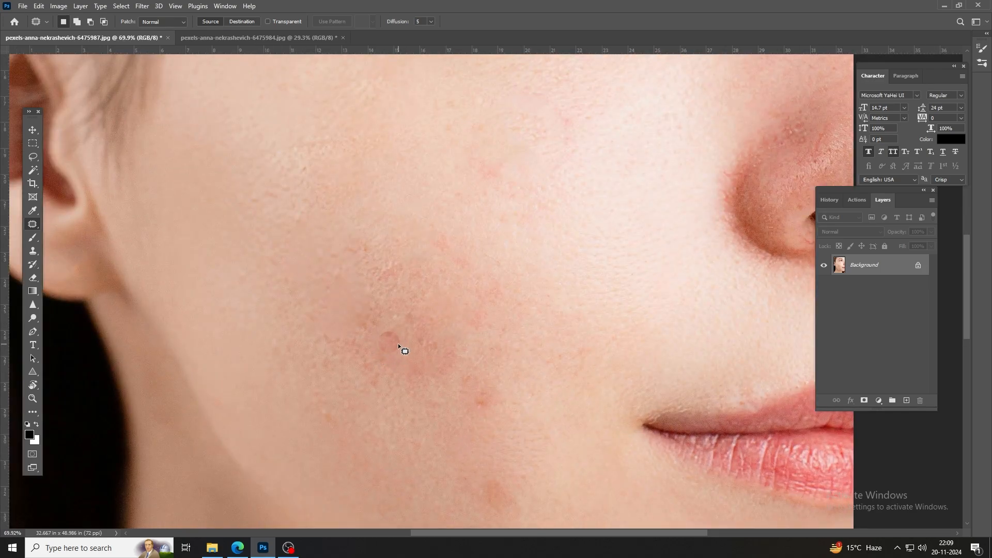
{"action": "scroll", "coordinate": [398, 343], "scroll_direction": "down", "scroll_amount": 3}
{"action": "scroll", "coordinate": [400, 343], "scroll_direction": "up", "scroll_amount": 2}
{"action": "mouse_move", "coordinate": [385, 329]}
{"action": "left_mouse_down"}
{"action": "mouse_move", "coordinate": [385, 353]}
{"action": "mouse_move", "coordinate": [408, 344]}
{"action": "mouse_move", "coordinate": [387, 326]}
{"action": "mouse_move", "coordinate": [375, 398]}
{"action": "left_mouse_up"}
{"action": "key", "text": "ctrl+d"}
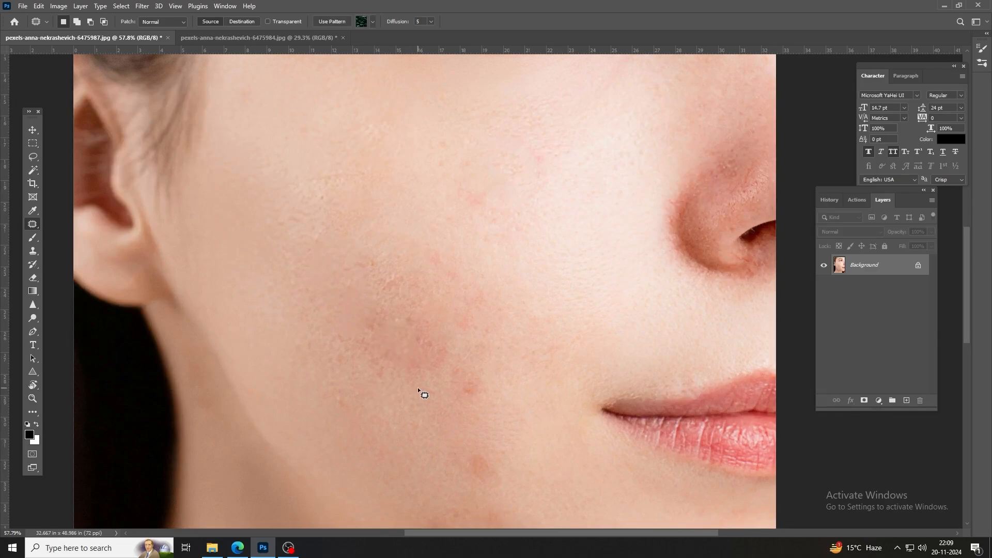
Patch the blemish on the lower cheek above the jawline with clear neighbouring skin, and clear the selection
{"action": "scroll", "coordinate": [418, 386], "scroll_direction": "down", "scroll_amount": 3}
{"action": "scroll", "coordinate": [420, 388], "scroll_direction": "down", "scroll_amount": 3}
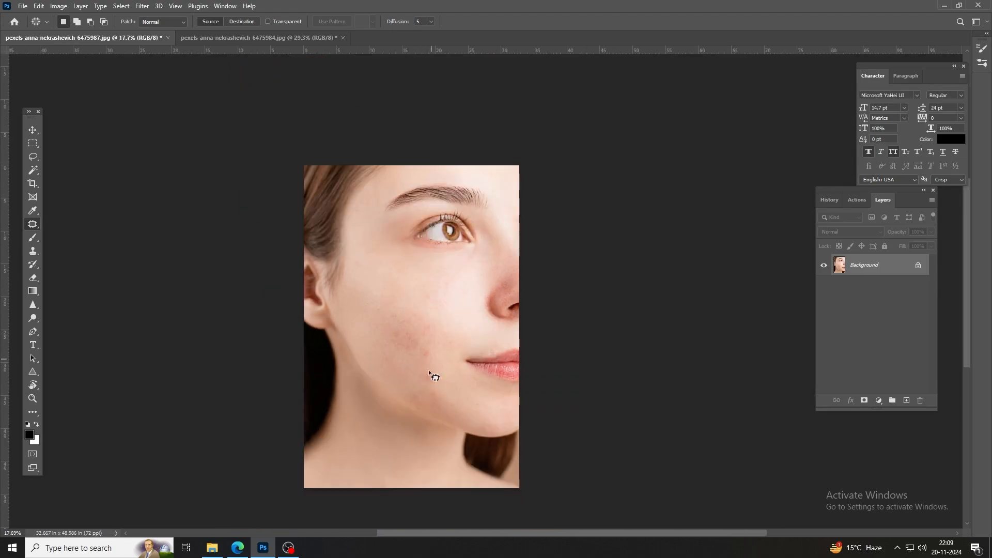
{"action": "scroll", "coordinate": [426, 373], "scroll_direction": "up", "scroll_amount": 2}
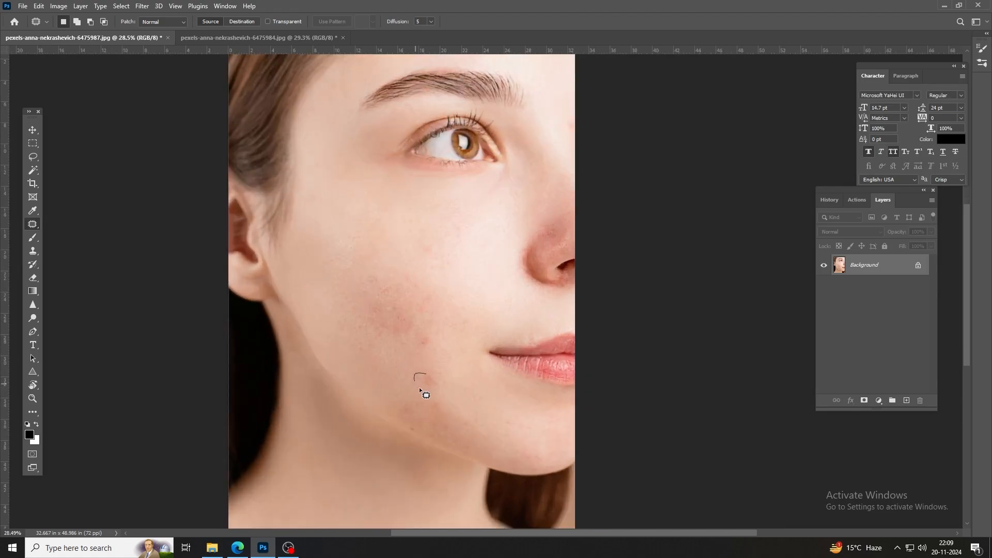
{"action": "left_click_drag", "start_coordinate": [434, 379], "coordinate": [431, 381]}
{"action": "key", "text": "ctrl+d"}
Patch the small red spot just below the mid-cheek redness with smooth skin beside it toward the mouth, and clear the selection
{"action": "scroll", "coordinate": [451, 355], "scroll_direction": "up", "scroll_amount": 2}
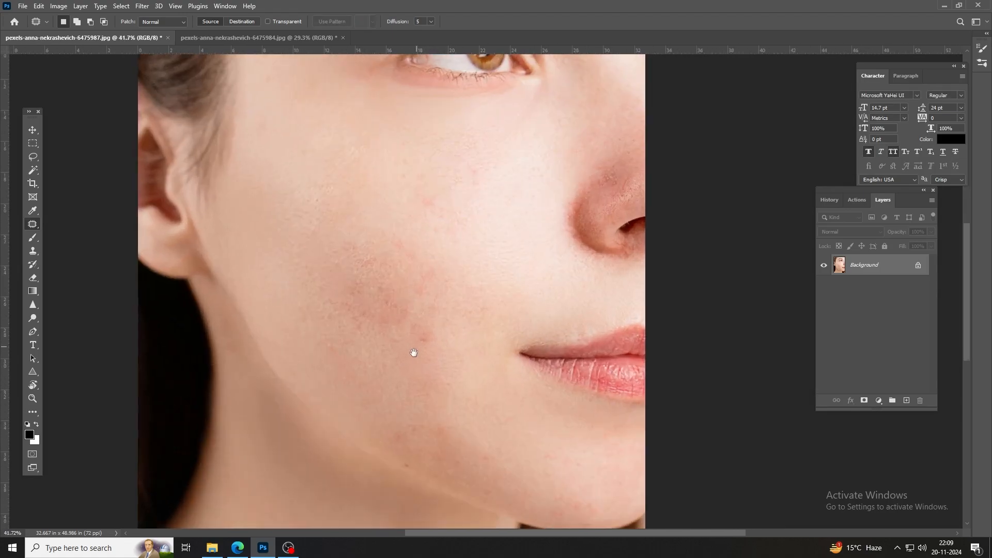
{"action": "mouse_move", "coordinate": [417, 341]}
{"action": "left_mouse_down"}
{"action": "mouse_move", "coordinate": [419, 364]}
{"action": "mouse_move", "coordinate": [432, 343]}
{"action": "left_mouse_up"}
{"action": "key", "text": "ctrl+d"}
{"action": "scroll", "coordinate": [408, 336], "scroll_direction": "down", "scroll_amount": 2}
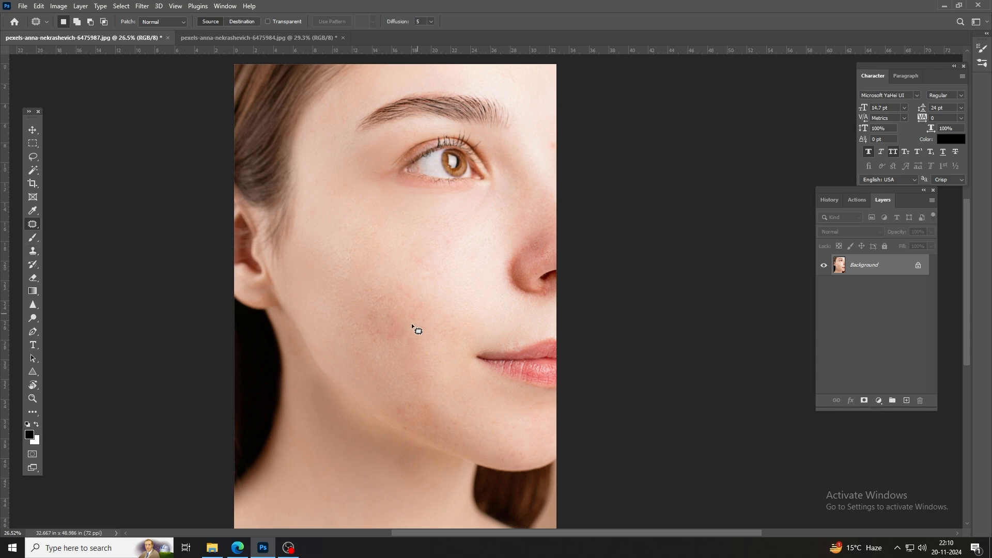
Keep the Patch tool active, switch to the second open portrait, 6475984.jpg, and clear its leftover selection
{"action": "right_click", "coordinate": [30, 225]}
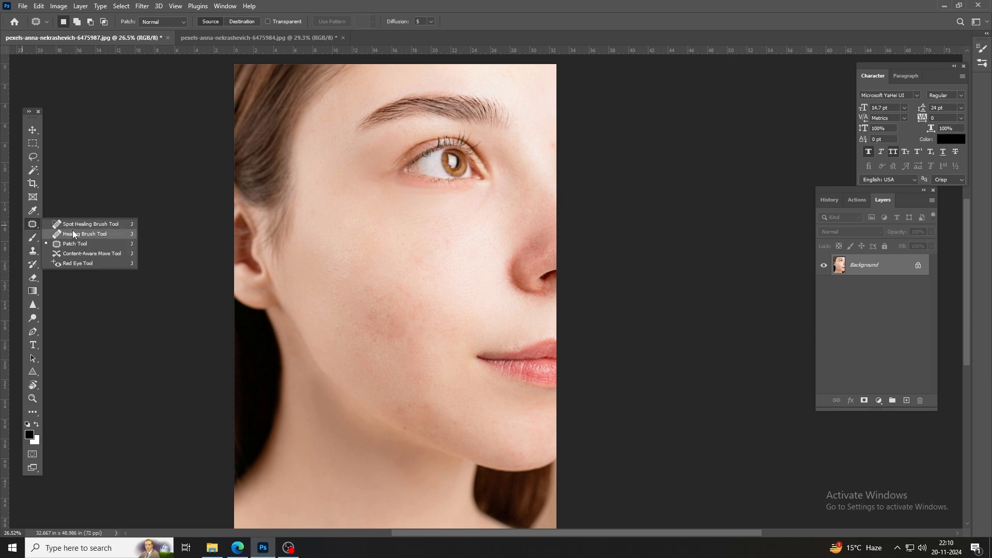
{"action": "left_click", "coordinate": [122, 243]}
{"action": "scroll", "coordinate": [401, 308], "scroll_direction": "down", "scroll_amount": 3}
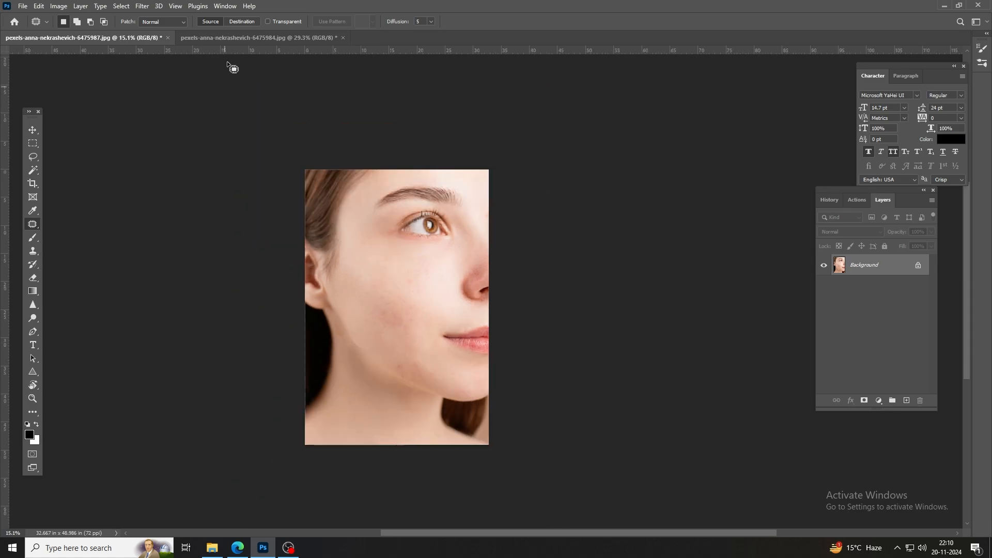
{"action": "left_click", "coordinate": [224, 38]}
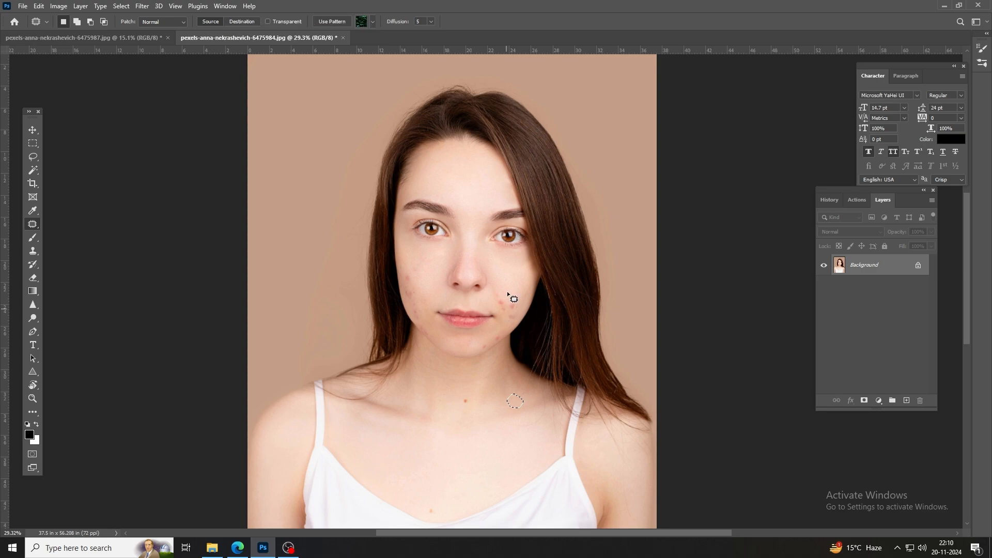
{"action": "left_click", "coordinate": [525, 311]}
Patch the two tiny spots on the neck beside the mole with clear surrounding skin
{"action": "scroll", "coordinate": [487, 304], "scroll_direction": "up", "scroll_amount": 3}
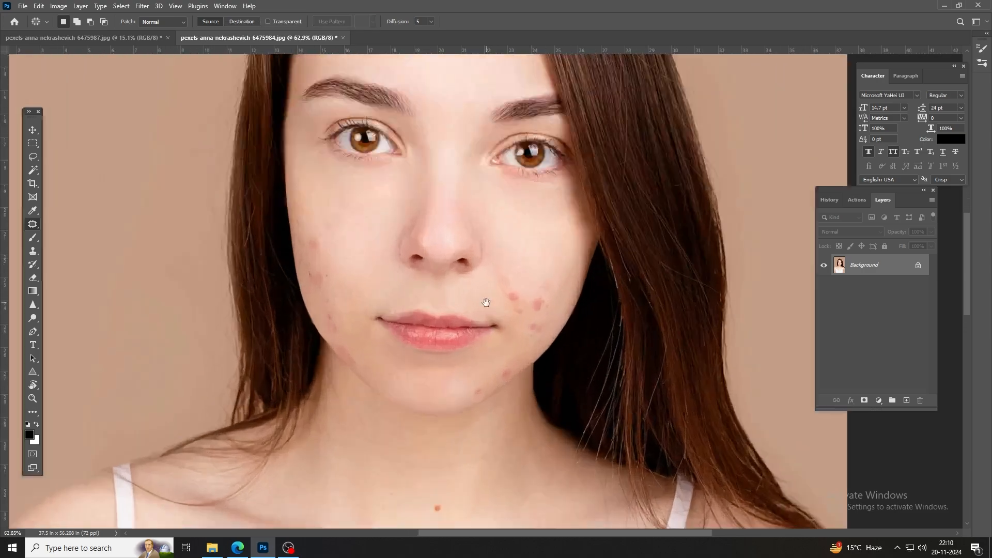
{"action": "scroll", "coordinate": [486, 302], "scroll_direction": "down", "scroll_amount": 1}
{"action": "scroll", "coordinate": [405, 432], "scroll_direction": "down", "scroll_amount": 2}
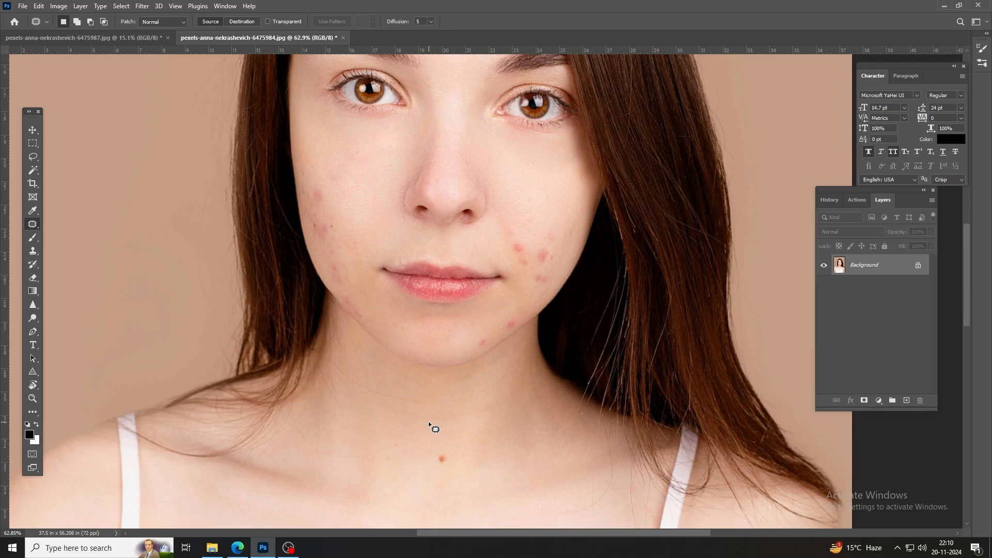
{"action": "scroll", "coordinate": [437, 435], "scroll_direction": "up", "scroll_amount": 4}
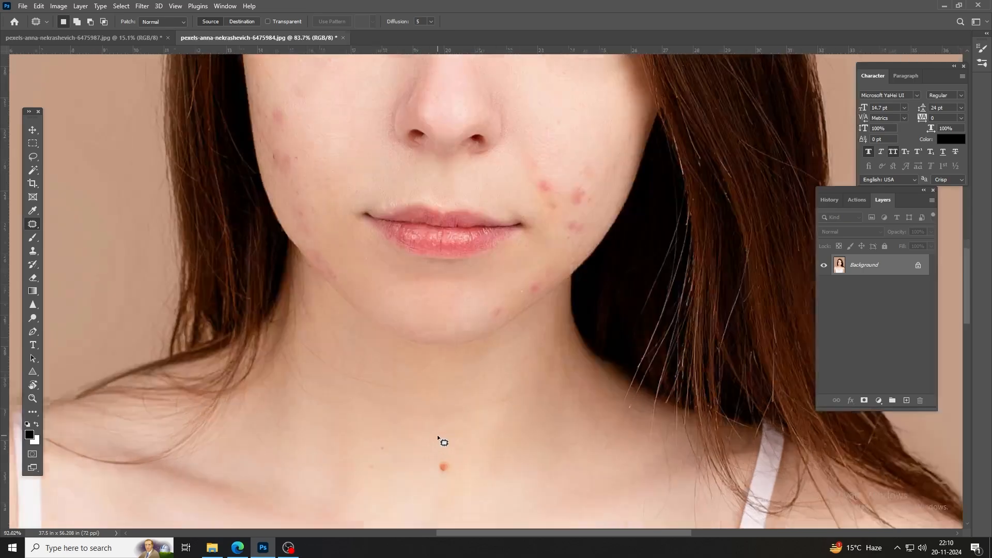
{"action": "scroll", "coordinate": [440, 376], "scroll_direction": "left", "scroll_amount": 1}
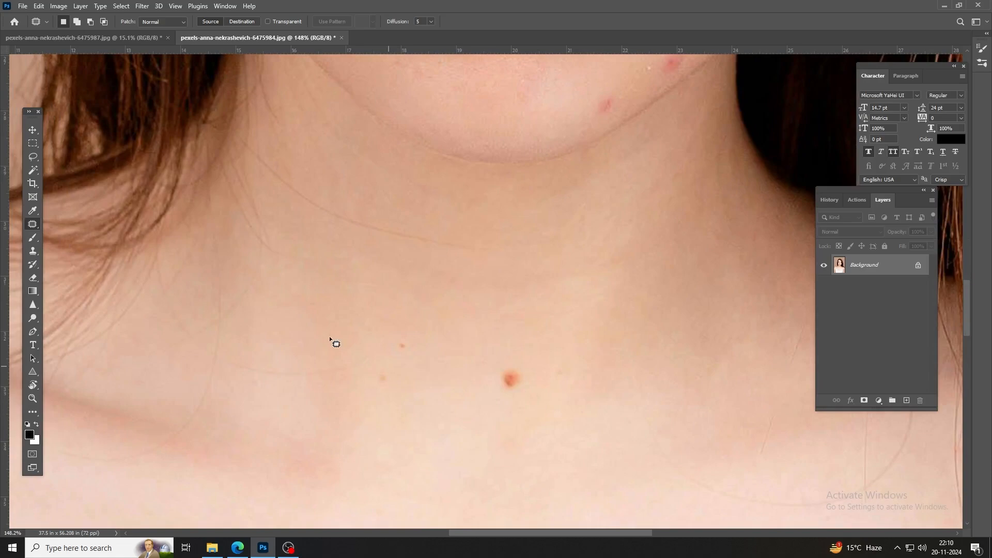
{"action": "right_click", "coordinate": [34, 224]}
{"action": "left_click", "coordinate": [84, 244]}
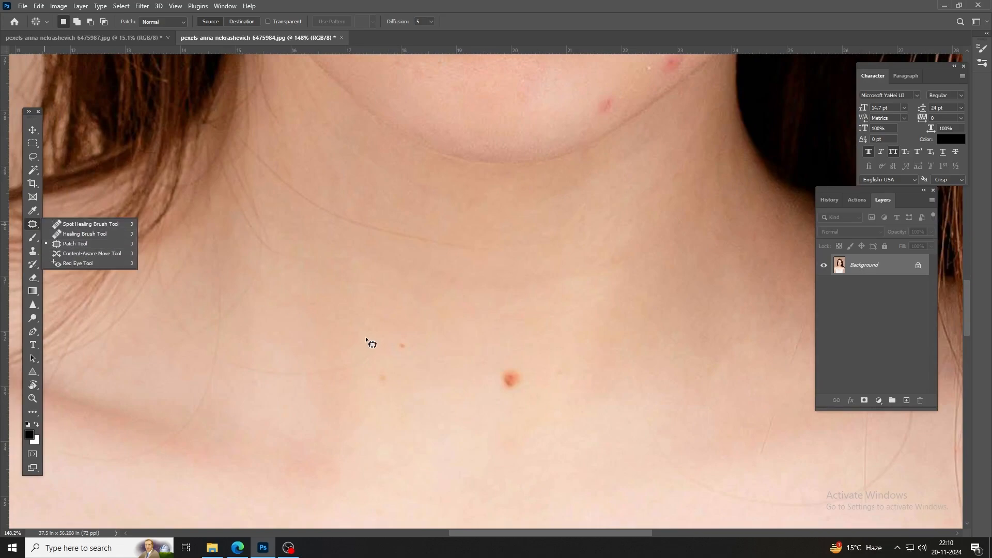
{"action": "left_click_drag", "start_coordinate": [389, 383], "coordinate": [373, 404]}
{"action": "left_click", "coordinate": [403, 349]}
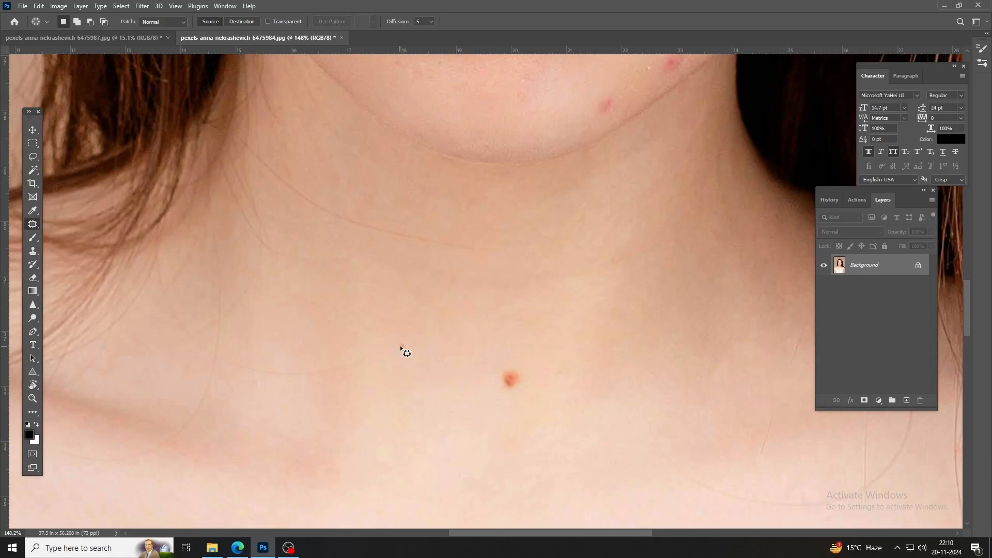
{"action": "mouse_move", "coordinate": [403, 349]}
{"action": "left_mouse_down"}
{"action": "mouse_move", "coordinate": [412, 347]}
{"action": "mouse_move", "coordinate": [403, 342]}
{"action": "left_mouse_up"}
Patch the remaining spots on the neck and chin with clear skin nearby, and clear the selection
{"action": "mouse_move", "coordinate": [404, 345]}
{"action": "left_mouse_down"}
{"action": "mouse_move", "coordinate": [475, 355]}
{"action": "mouse_move", "coordinate": [491, 397]}
{"action": "mouse_move", "coordinate": [522, 367]}
{"action": "mouse_move", "coordinate": [545, 212]}
{"action": "left_mouse_up"}
{"action": "scroll", "coordinate": [501, 347], "scroll_direction": "up", "scroll_amount": 5}
{"action": "mouse_move", "coordinate": [480, 330]}
{"action": "left_mouse_down"}
{"action": "mouse_move", "coordinate": [553, 290]}
{"action": "mouse_move", "coordinate": [470, 345]}
{"action": "mouse_move", "coordinate": [518, 290]}
{"action": "left_mouse_up"}
{"action": "key", "text": "ctrl+d"}
{"action": "key", "text": "ctrl+d"}
Patch the lowest red blemish on the cheek beside the mouth corner with clear skin next to it, and clear the selection
{"action": "scroll", "coordinate": [467, 335], "scroll_direction": "up", "scroll_amount": 3}
{"action": "scroll", "coordinate": [467, 335], "scroll_direction": "right", "scroll_amount": 2}
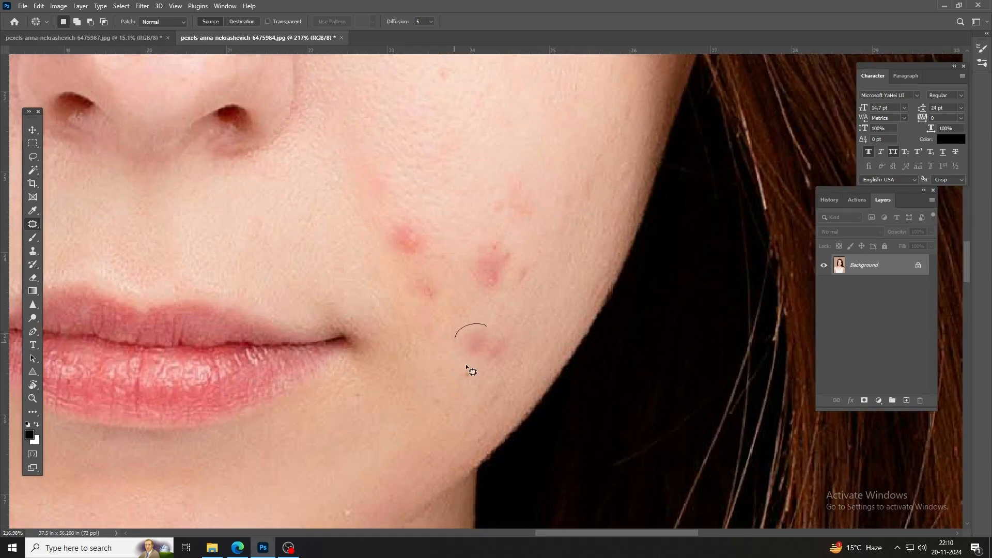
{"action": "mouse_move", "coordinate": [466, 364]}
{"action": "left_mouse_down"}
{"action": "mouse_move", "coordinate": [460, 340]}
{"action": "mouse_move", "coordinate": [433, 331]}
{"action": "left_mouse_up"}
{"action": "key", "text": "ctrl+d"}
Patch the red spot on the cheek nearest the mouth corner with clear skin from above it, and clear the selection
{"action": "scroll", "coordinate": [407, 323], "scroll_direction": "up", "scroll_amount": 3}
{"action": "mouse_move", "coordinate": [403, 301]}
{"action": "left_mouse_down"}
{"action": "mouse_move", "coordinate": [454, 321]}
{"action": "mouse_move", "coordinate": [444, 337]}
{"action": "left_mouse_up"}
{"action": "left_click_drag", "start_coordinate": [415, 320], "coordinate": [428, 259]}
{"action": "key", "text": "ctrl+d"}
Patch the larger outer red blemish and the remaining inner spot on the same cheek with clear skin above them, clearing each selection
{"action": "scroll", "coordinate": [438, 332], "scroll_direction": "up", "scroll_amount": 1}
{"action": "scroll", "coordinate": [438, 332], "scroll_direction": "right", "scroll_amount": 1}
{"action": "mouse_move", "coordinate": [467, 326]}
{"action": "left_mouse_down"}
{"action": "mouse_move", "coordinate": [516, 355]}
{"action": "mouse_move", "coordinate": [468, 327]}
{"action": "left_mouse_up"}
{"action": "left_click_drag", "start_coordinate": [473, 362], "coordinate": [473, 268]}
{"action": "key", "text": "ctrl+d"}
{"action": "mouse_move", "coordinate": [403, 354]}
{"action": "left_mouse_down"}
{"action": "mouse_move", "coordinate": [399, 363]}
{"action": "mouse_move", "coordinate": [424, 278]}
{"action": "left_mouse_up"}
{"action": "key", "text": "ctrl+d"}
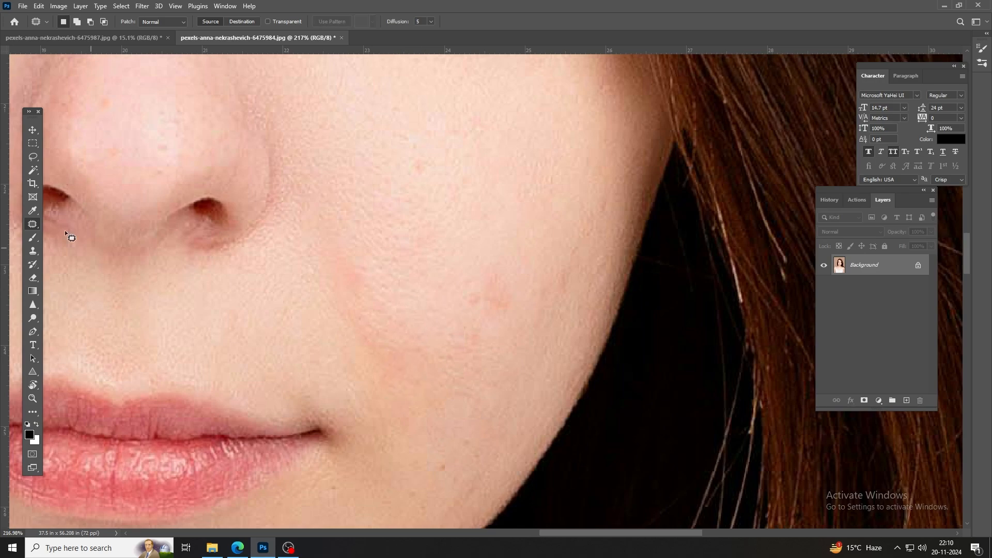
Patch the faint marks on the outer cheek and the small spot higher beside the nose with smooth nearby skin, clearing each selection
{"action": "right_click", "coordinate": [34, 225]}
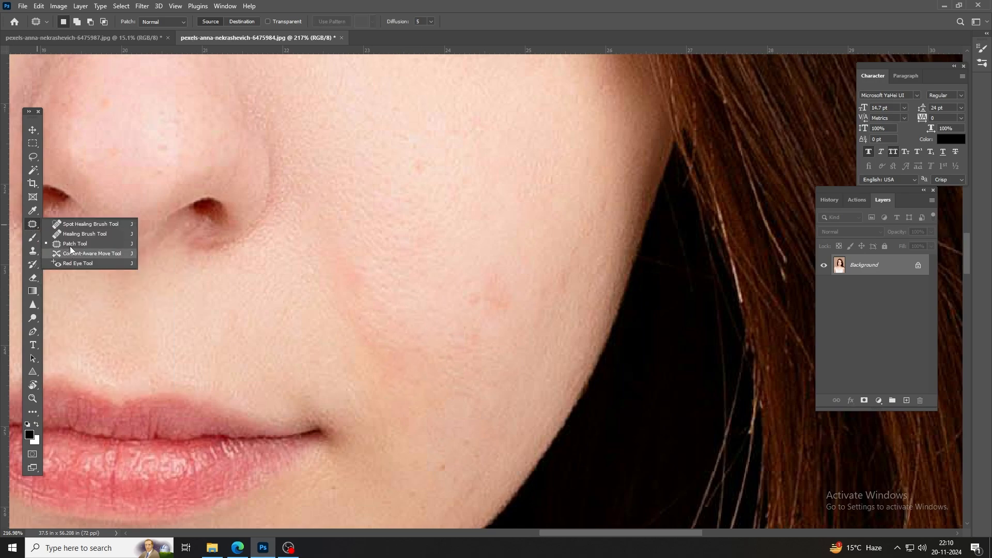
{"action": "left_click", "coordinate": [78, 243]}
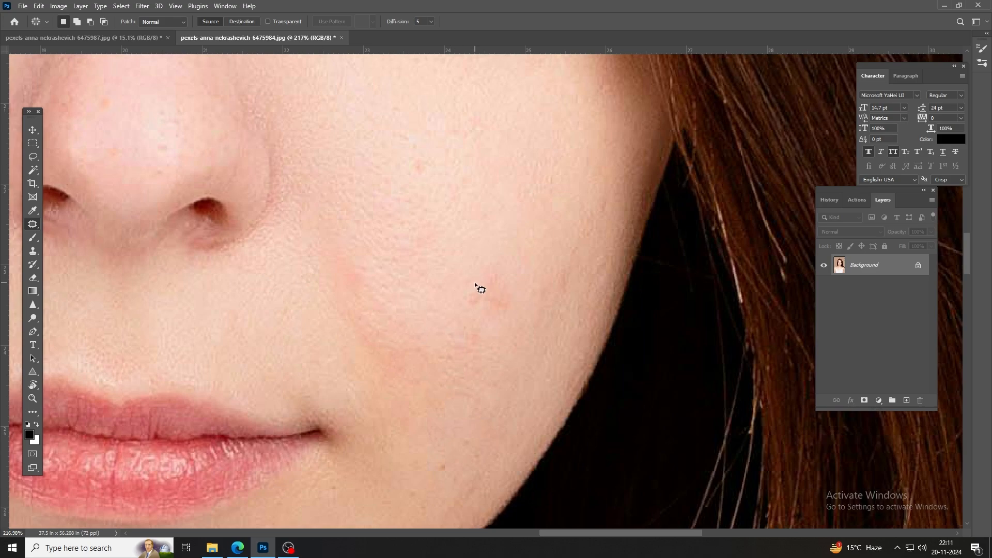
{"action": "mouse_move", "coordinate": [495, 274]}
{"action": "left_mouse_down"}
{"action": "mouse_move", "coordinate": [483, 323]}
{"action": "mouse_move", "coordinate": [500, 219]}
{"action": "left_mouse_up"}
{"action": "key", "text": "ctrl+d"}
{"action": "mouse_move", "coordinate": [424, 152]}
{"action": "left_mouse_down"}
{"action": "mouse_move", "coordinate": [436, 155]}
{"action": "mouse_move", "coordinate": [441, 231]}
{"action": "left_mouse_up"}
{"action": "key", "text": "ctrl+d"}
Patch the upper red spot near the outer edge of the other cheek with clear skin toward the nose, and clear the selection
{"action": "scroll", "coordinate": [410, 286], "scroll_direction": "down", "scroll_amount": 3}
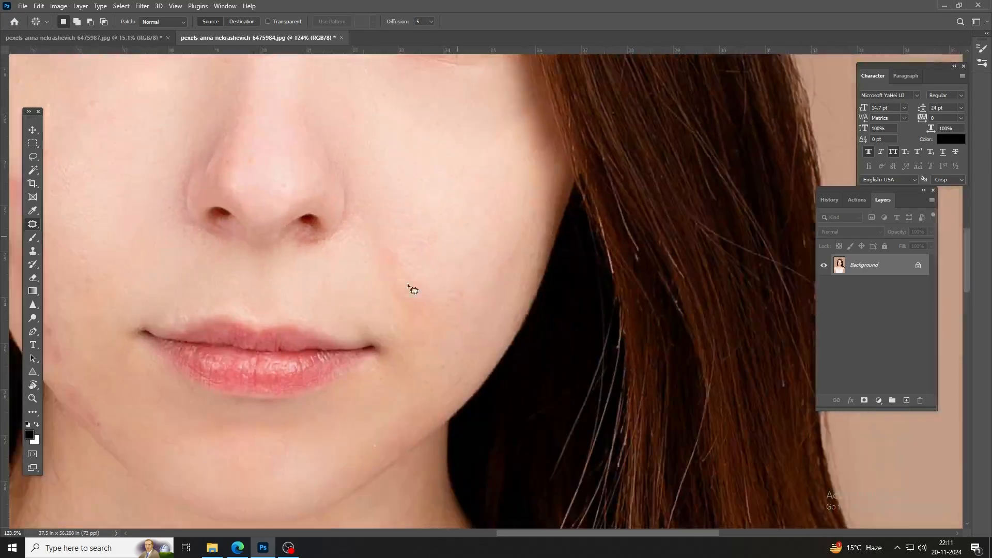
{"action": "mouse_move", "coordinate": [410, 285]}
{"action": "left_mouse_down"}
{"action": "mouse_move", "coordinate": [544, 297]}
{"action": "mouse_move", "coordinate": [599, 286]}
{"action": "left_mouse_up"}
{"action": "scroll", "coordinate": [362, 272], "scroll_direction": "up", "scroll_amount": 2}
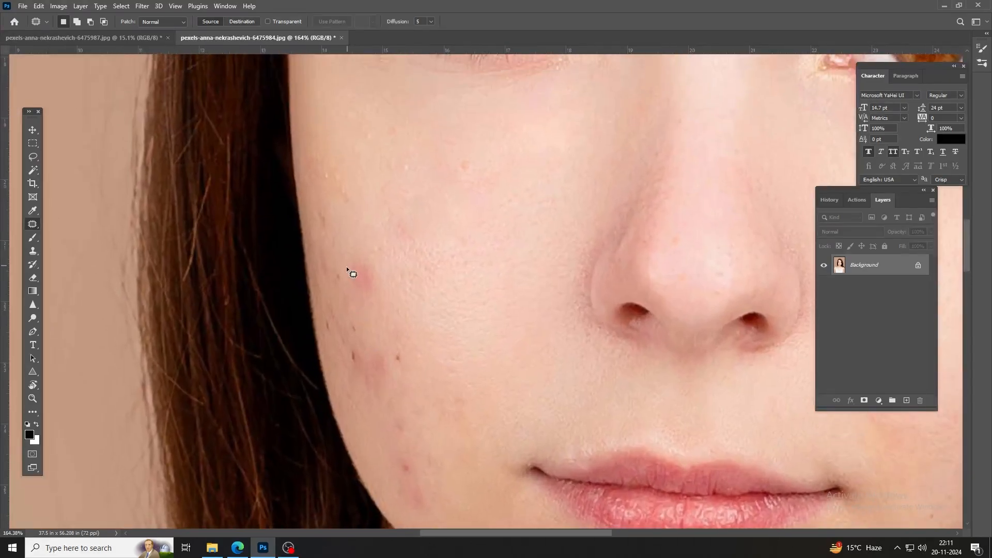
{"action": "mouse_move", "coordinate": [348, 260]}
{"action": "left_mouse_down"}
{"action": "mouse_move", "coordinate": [381, 261]}
{"action": "mouse_move", "coordinate": [389, 231]}
{"action": "left_mouse_up"}
{"action": "key", "text": "ctrl+d"}
Patch red marks on the lower part of that cheek with clear skin closer to the mouth, and clear the selection
{"action": "scroll", "coordinate": [389, 312], "scroll_direction": "up", "scroll_amount": 1}
{"action": "mouse_move", "coordinate": [388, 341]}
{"action": "left_mouse_down"}
{"action": "mouse_move", "coordinate": [402, 315]}
{"action": "mouse_move", "coordinate": [462, 321]}
{"action": "mouse_move", "coordinate": [454, 337]}
{"action": "mouse_move", "coordinate": [450, 299]}
{"action": "mouse_move", "coordinate": [457, 365]}
{"action": "mouse_move", "coordinate": [455, 305]}
{"action": "left_mouse_up"}
{"action": "scroll", "coordinate": [462, 321], "scroll_direction": "down", "scroll_amount": 3}
{"action": "key", "text": "ctrl+d"}
{"action": "scroll", "coordinate": [450, 299], "scroll_direction": "down", "scroll_amount": 3}
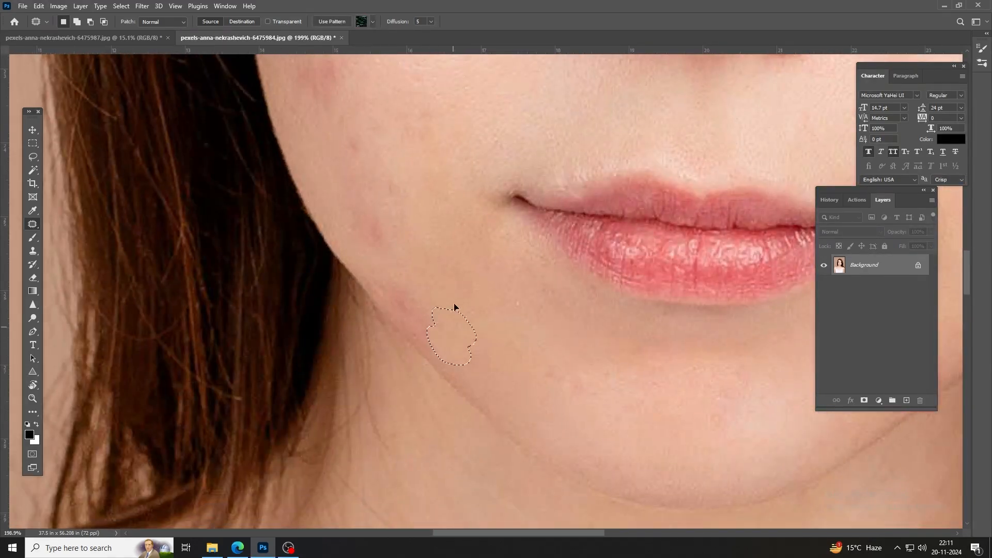
{"action": "key", "text": "ctrl+d"}
Patch the remaining reddish marks on the outer lower cheek with clear skin beside them, and clear the selection
{"action": "scroll", "coordinate": [505, 348], "scroll_direction": "up", "scroll_amount": 1}
{"action": "scroll", "coordinate": [464, 329], "scroll_direction": "right", "scroll_amount": 1}
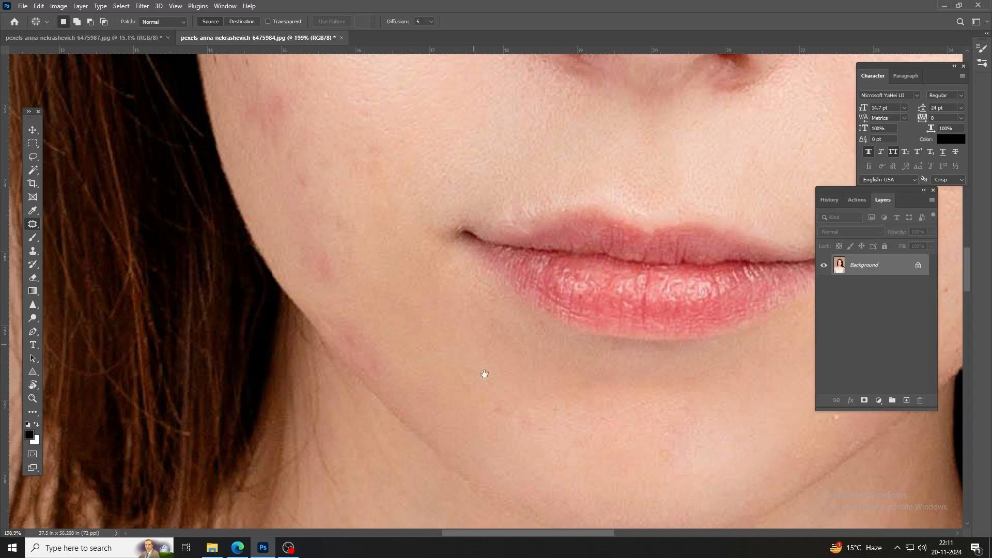
{"action": "scroll", "coordinate": [482, 377], "scroll_direction": "down", "scroll_amount": 1}
{"action": "scroll", "coordinate": [482, 377], "scroll_direction": "right", "scroll_amount": 1}
{"action": "mouse_move", "coordinate": [500, 358]}
{"action": "left_mouse_down"}
{"action": "mouse_move", "coordinate": [489, 357]}
{"action": "mouse_move", "coordinate": [476, 406]}
{"action": "left_mouse_up"}
{"action": "scroll", "coordinate": [368, 261], "scroll_direction": "down", "scroll_amount": 3}
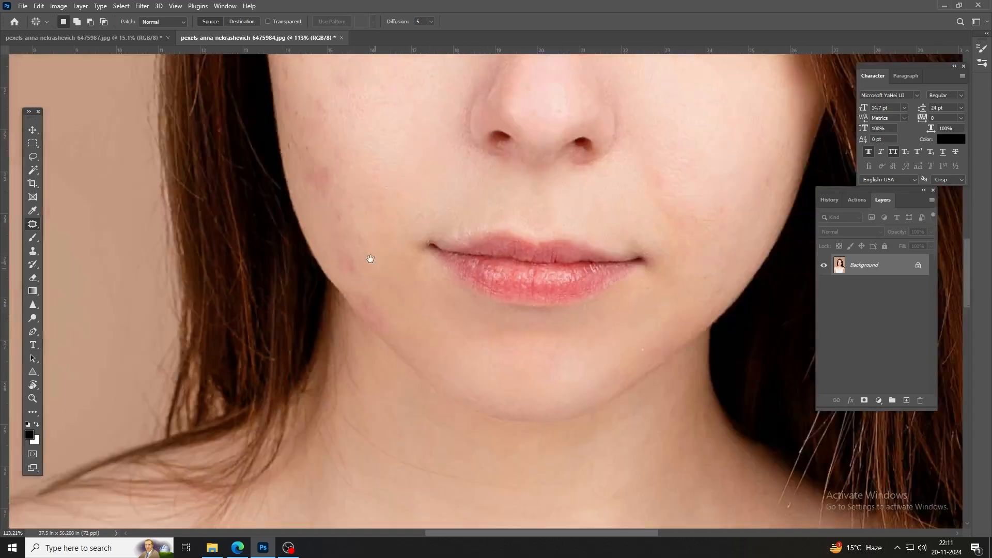
{"action": "mouse_move", "coordinate": [290, 319]}
{"action": "left_mouse_down"}
{"action": "mouse_move", "coordinate": [351, 310]}
{"action": "mouse_move", "coordinate": [376, 324]}
{"action": "mouse_move", "coordinate": [370, 336]}
{"action": "left_mouse_up"}
{"action": "key", "text": "ctrl+d"}
Patch the reddish marks along the jawline below that cheek with clear skin just above them, and clear the selection
{"action": "scroll", "coordinate": [354, 310], "scroll_direction": "down", "scroll_amount": 2}
{"action": "scroll", "coordinate": [347, 341], "scroll_direction": "left", "scroll_amount": 1}
{"action": "scroll", "coordinate": [311, 256], "scroll_direction": "up", "scroll_amount": 3}
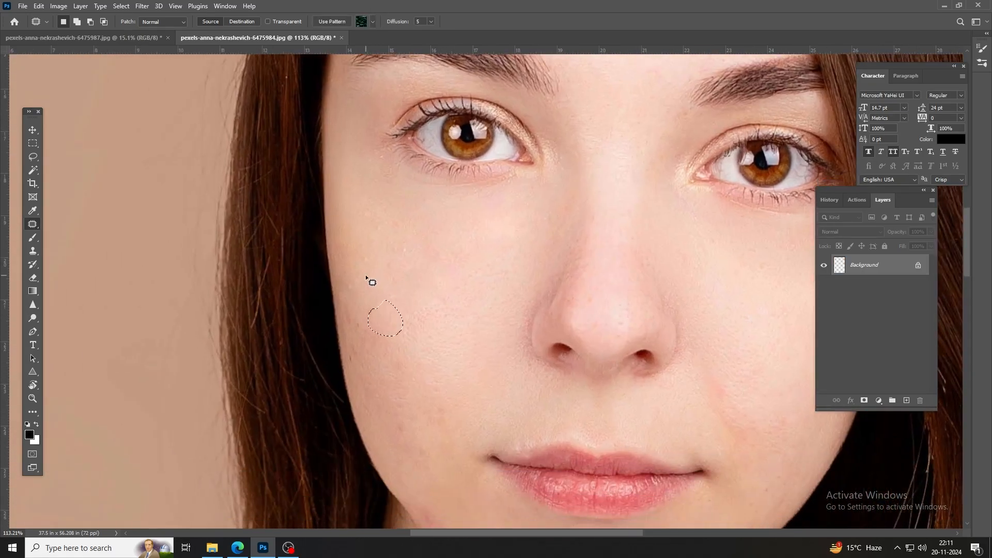
{"action": "scroll", "coordinate": [367, 281], "scroll_direction": "down", "scroll_amount": 3}
{"action": "scroll", "coordinate": [428, 381], "scroll_direction": "up", "scroll_amount": 4}
{"action": "left_click_drag", "start_coordinate": [427, 401], "coordinate": [411, 370]}
{"action": "key", "text": "ctrl+d"}
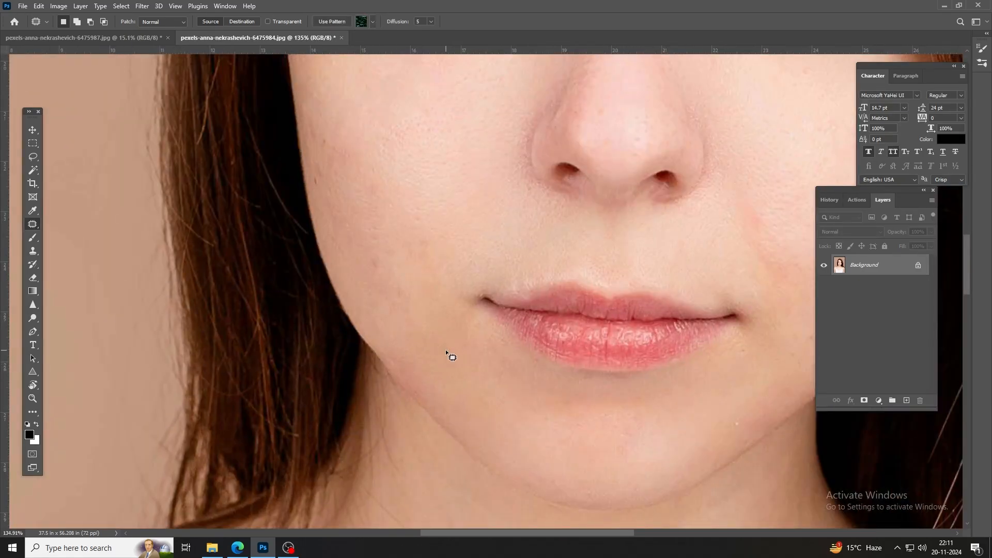
Compare the portrait's original opened state with the latest state in the history to examine the overall retouching
{"action": "scroll", "coordinate": [446, 349], "scroll_direction": "down", "scroll_amount": 3}
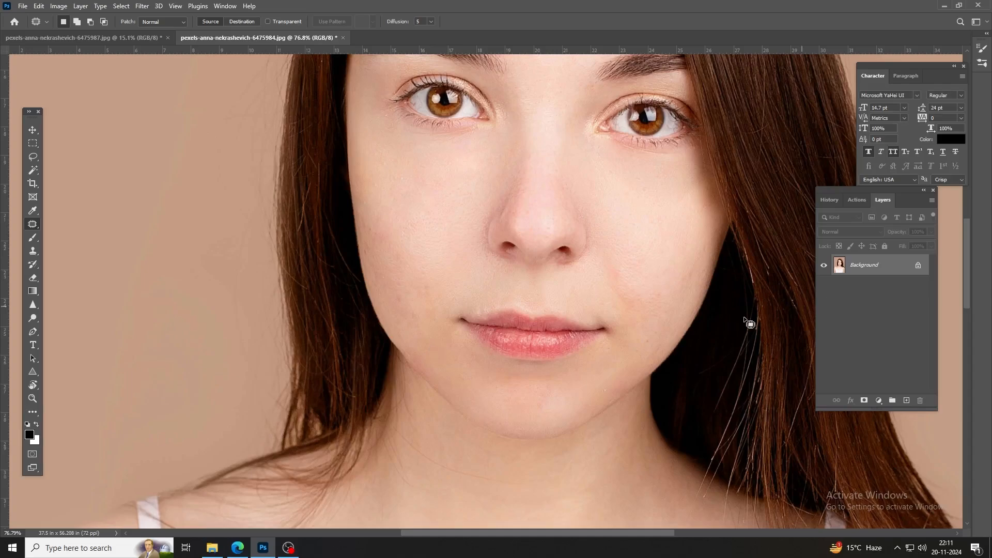
{"action": "scroll", "coordinate": [744, 319], "scroll_direction": "down", "scroll_amount": 2}
{"action": "left_click", "coordinate": [829, 199]}
{"action": "scroll", "coordinate": [857, 227], "scroll_direction": "up", "scroll_amount": 8}
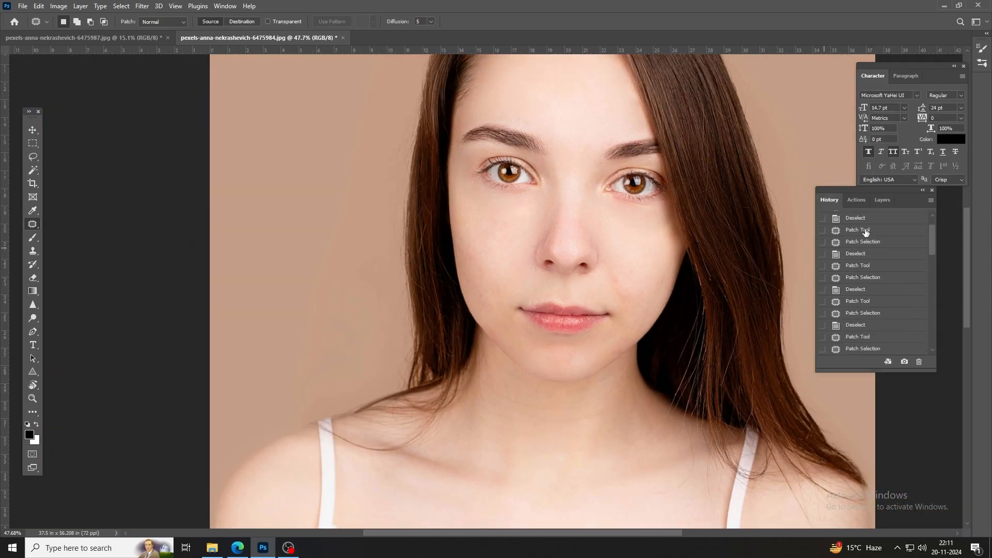
{"action": "left_click", "coordinate": [867, 223]}
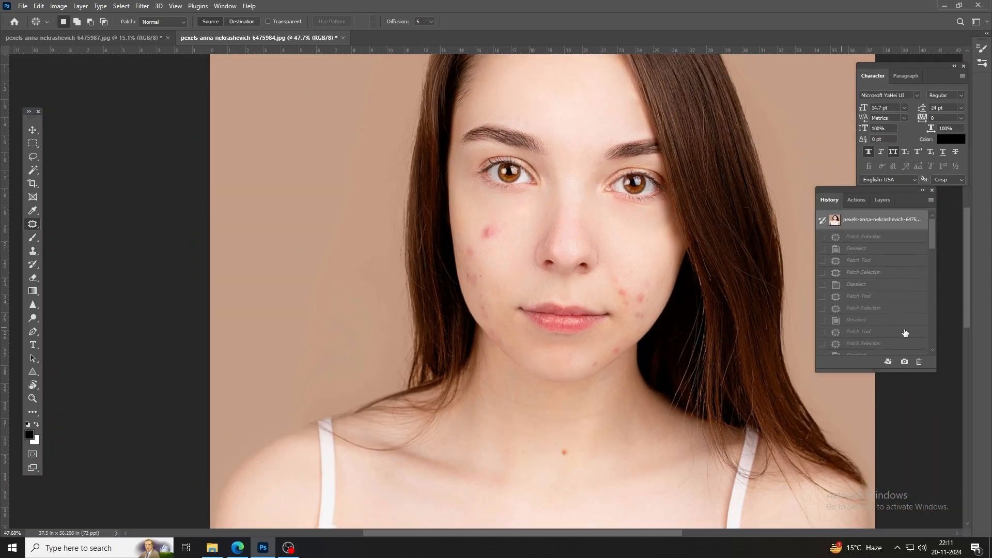
{"action": "scroll", "coordinate": [904, 330], "scroll_direction": "down", "scroll_amount": 8}
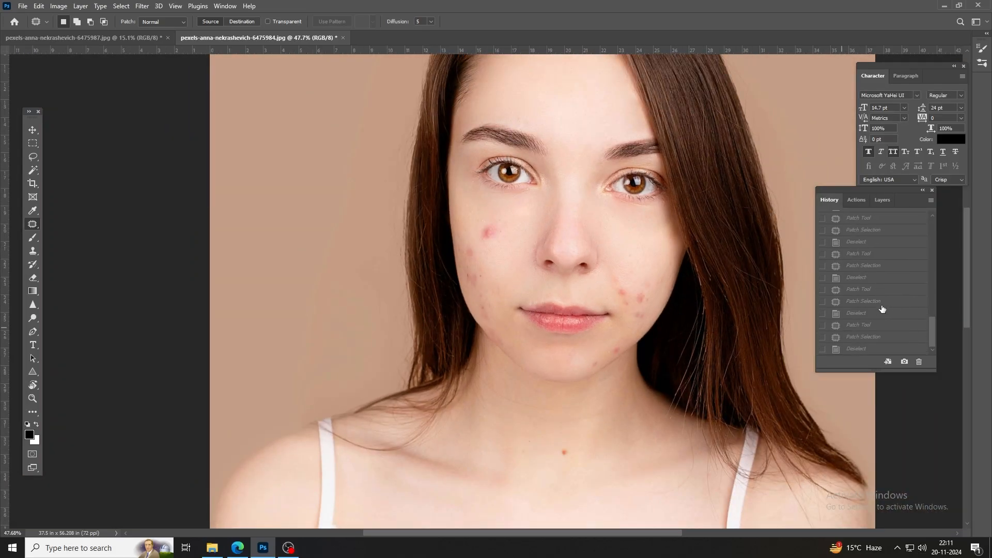
{"action": "left_click", "coordinate": [874, 350]}
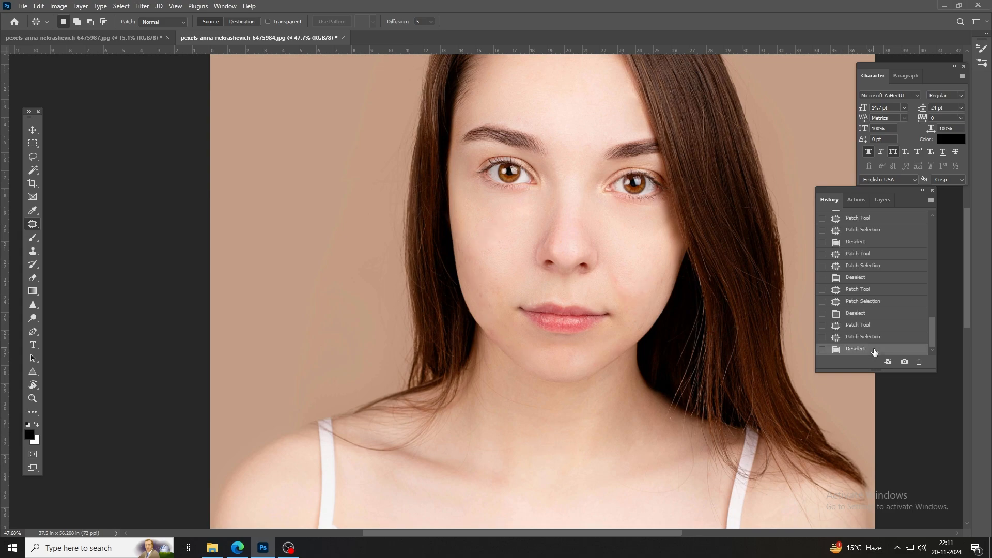
{"action": "scroll", "coordinate": [853, 279], "scroll_direction": "up", "scroll_amount": 8}
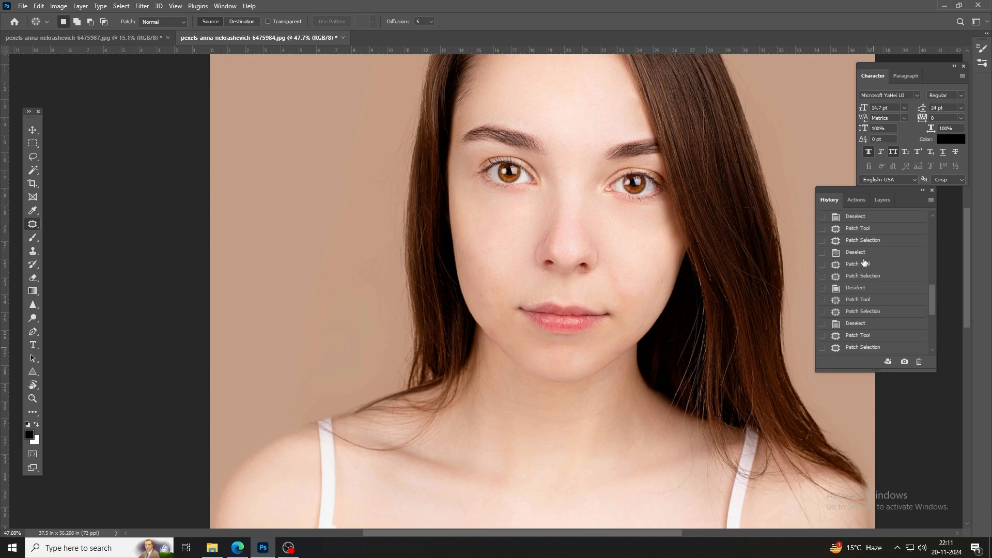
Restore the portrait to its original opened state in the history and choose the Healing Brush tool
{"action": "left_click", "coordinate": [841, 224]}
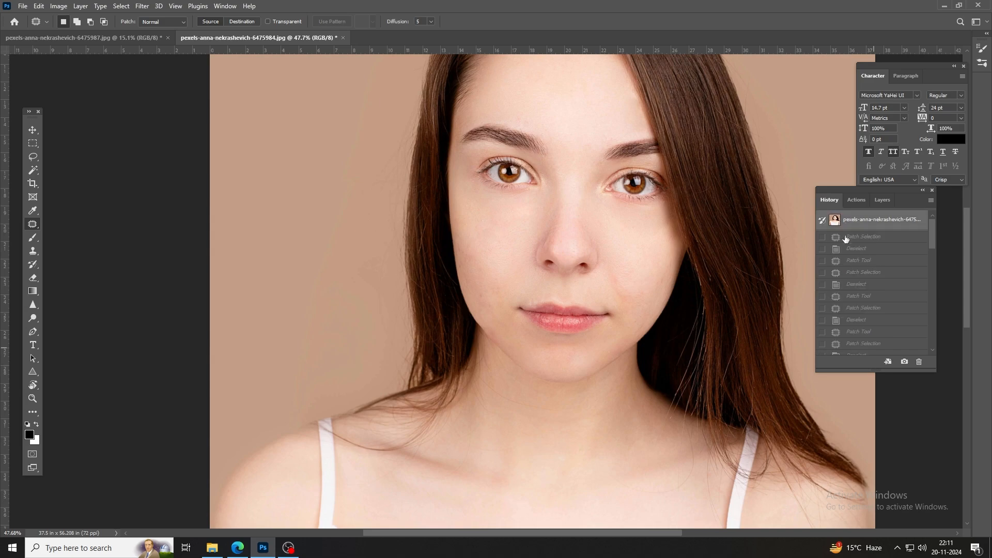
{"action": "right_click", "coordinate": [37, 228]}
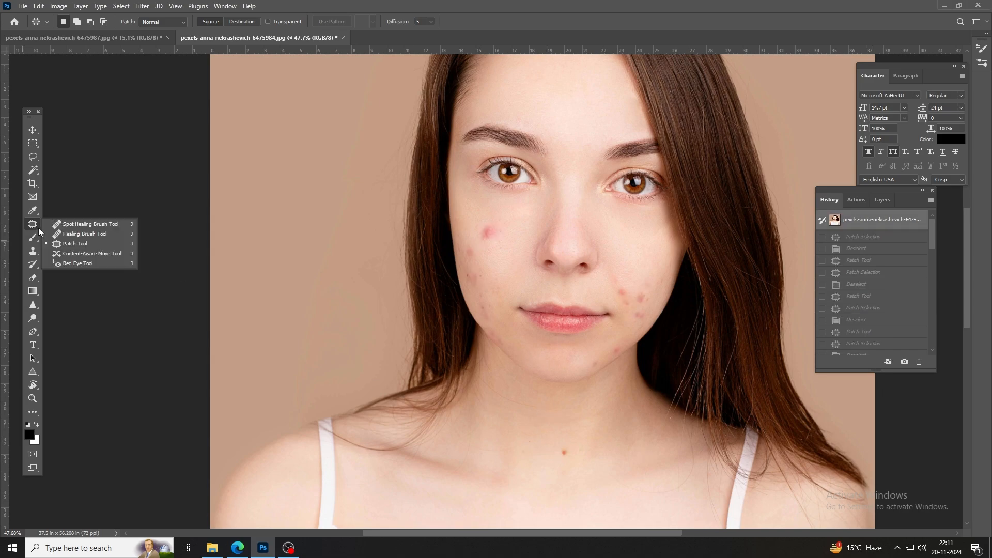
{"action": "left_click", "coordinate": [100, 234]}
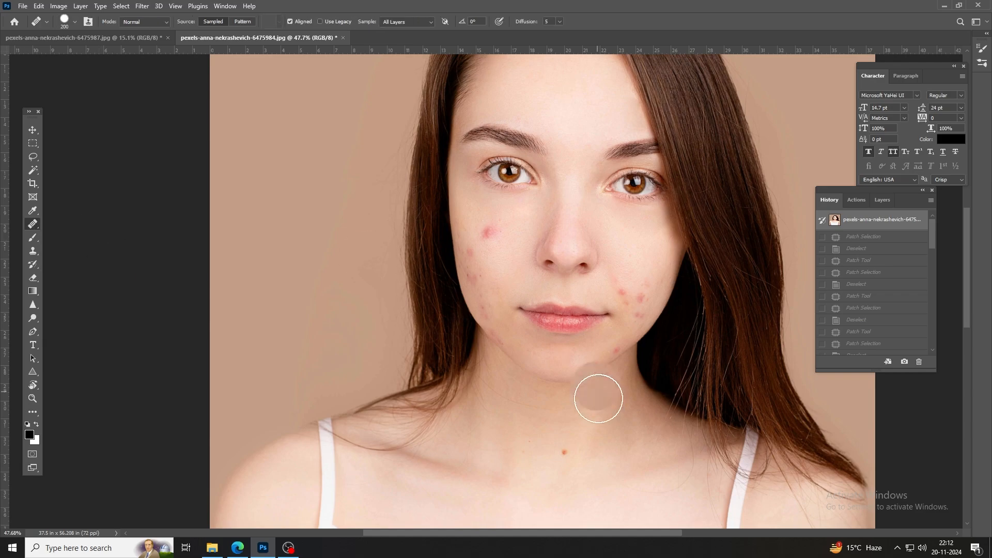
With the Healing Brush at size 70, sample clear skin beside the mole at the base of the neck and heal the mole
{"action": "scroll", "coordinate": [598, 399], "scroll_direction": "up", "scroll_amount": 5}
{"action": "left_click", "coordinate": [481, 335], "text": "alt"}
{"action": "key", "text": "bracketleft"}
{"action": "key", "text": "bracketleft"}
{"action": "key", "text": "bracketleft"}
{"action": "key", "text": "bracketleft"}
{"action": "key", "text": "bracketleft"}
{"action": "key", "text": "bracketleft"}
{"action": "key", "text": "bracketleft"}
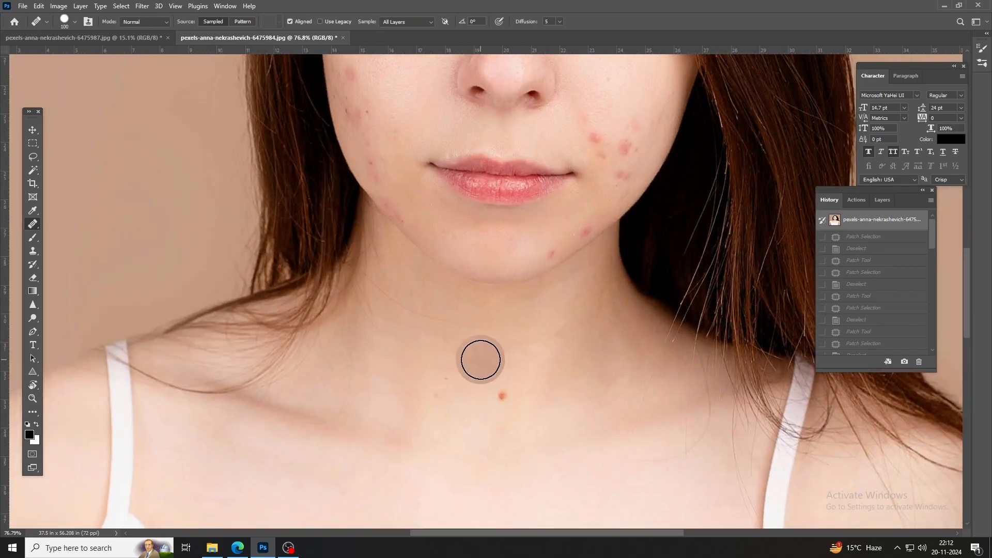
{"action": "scroll", "coordinate": [500, 377], "scroll_direction": "up", "scroll_amount": 2}
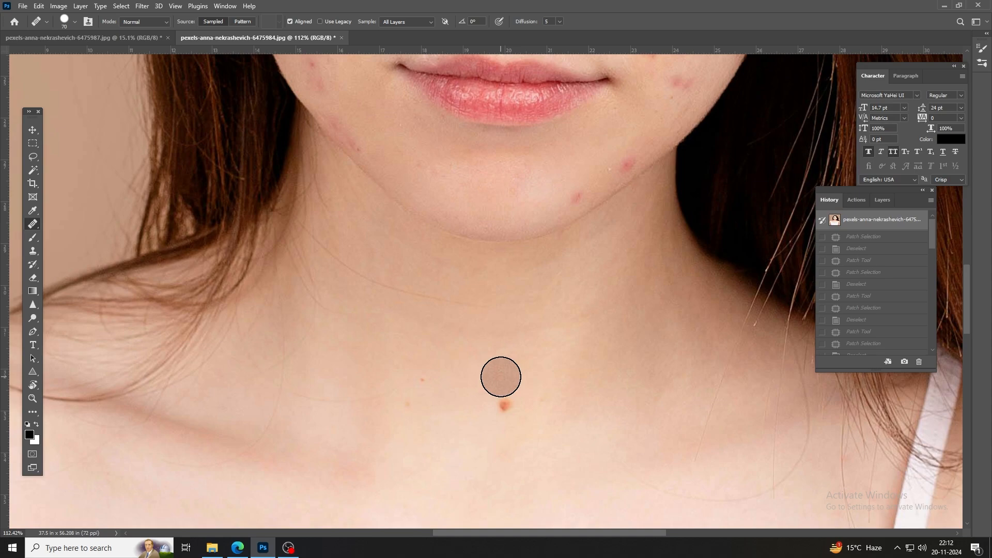
{"action": "left_click", "coordinate": [463, 412], "text": "alt"}
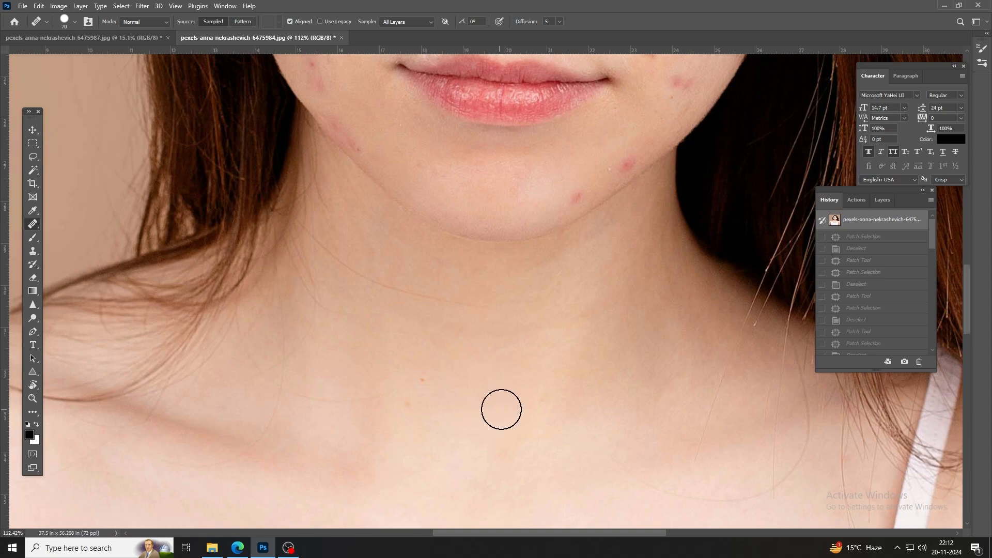
{"action": "left_click", "coordinate": [501, 406]}
Heal the two red spots on the chin and jawline below the subject's left mouth corner with the Healing Brush
{"action": "scroll", "coordinate": [492, 403], "scroll_direction": "up", "scroll_amount": 5}
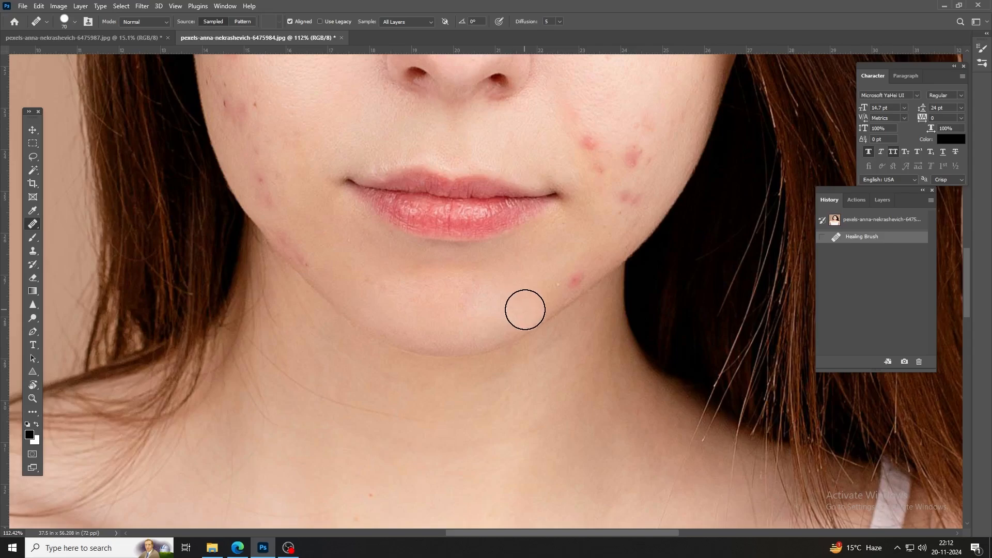
{"action": "left_click", "coordinate": [525, 310]}
{"action": "left_click_drag", "start_coordinate": [525, 310], "coordinate": [481, 356]}
{"action": "left_click", "coordinate": [531, 324]}
{"action": "left_click_drag", "start_coordinate": [530, 323], "coordinate": [496, 363]}
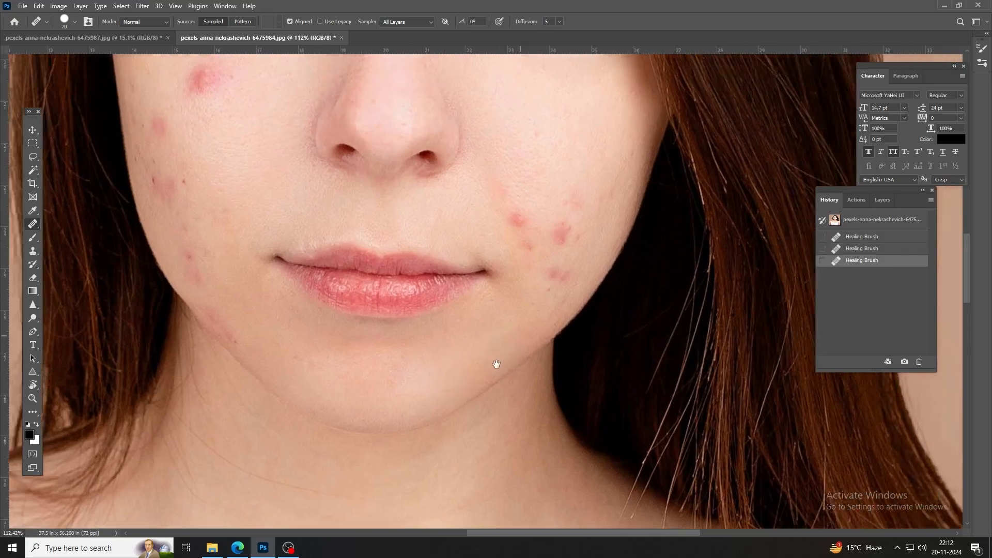
Heal the cluster of red marks on the subject's left cheek beside the mouth corner with the Healing Brush
{"action": "left_click", "coordinate": [481, 255]}
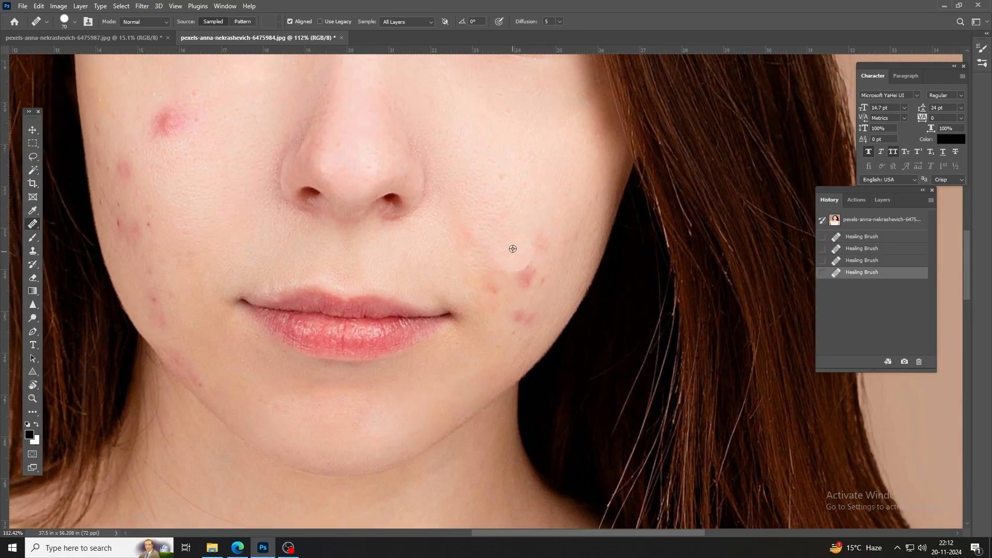
{"action": "left_click", "coordinate": [524, 275]}
{"action": "scroll", "coordinate": [499, 300], "scroll_direction": "down", "scroll_amount": 2}
{"action": "left_click", "coordinate": [526, 286]}
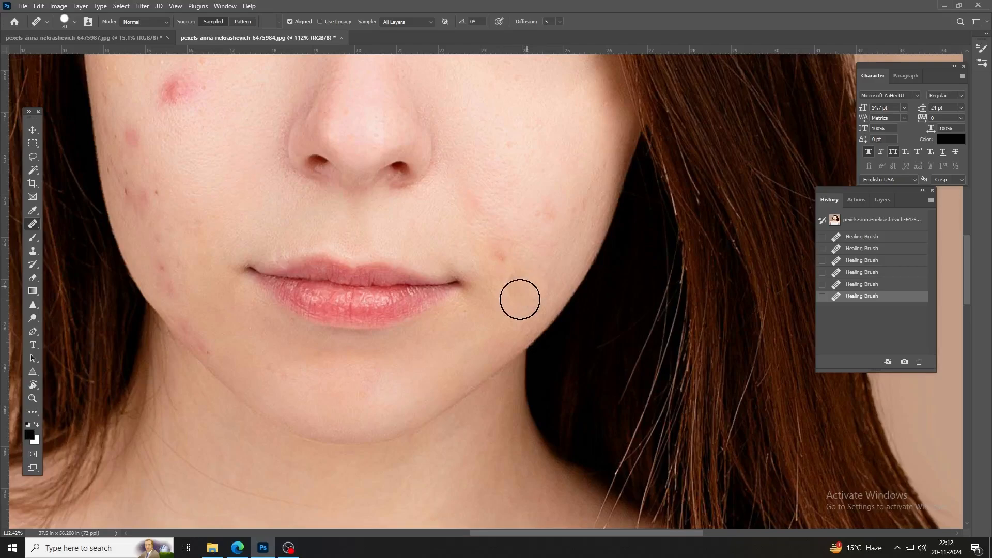
{"action": "scroll", "coordinate": [522, 290], "scroll_direction": "up", "scroll_amount": 2}
{"action": "left_click", "coordinate": [538, 251]}
{"action": "mouse_move", "coordinate": [522, 229]}
{"action": "left_mouse_down"}
{"action": "mouse_move", "coordinate": [500, 266]}
{"action": "mouse_move", "coordinate": [500, 331]}
{"action": "left_mouse_up"}
{"action": "left_click", "coordinate": [481, 306]}
{"action": "scroll", "coordinate": [489, 310], "scroll_direction": "down", "scroll_amount": 2}
{"action": "left_click", "coordinate": [499, 332]}
{"action": "left_click", "coordinate": [475, 332]}
Heal the large red blemish on the subject's right cheek below the eye with the Healing Brush
{"action": "left_click_drag", "start_coordinate": [242, 322], "coordinate": [464, 314]}
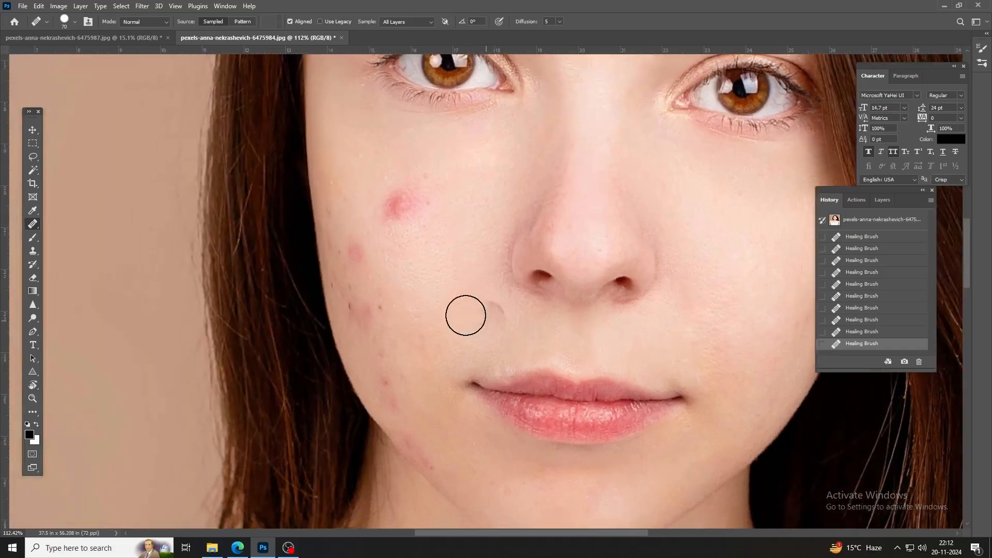
{"action": "left_click", "coordinate": [397, 210]}
{"action": "left_click_drag", "start_coordinate": [433, 171], "coordinate": [458, 245]}
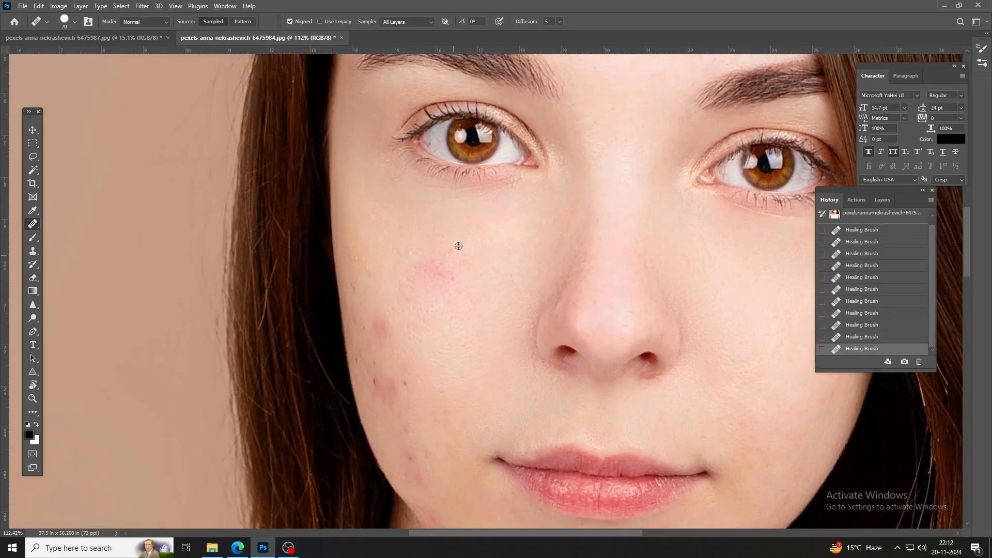
{"action": "left_click", "coordinate": [445, 259]}
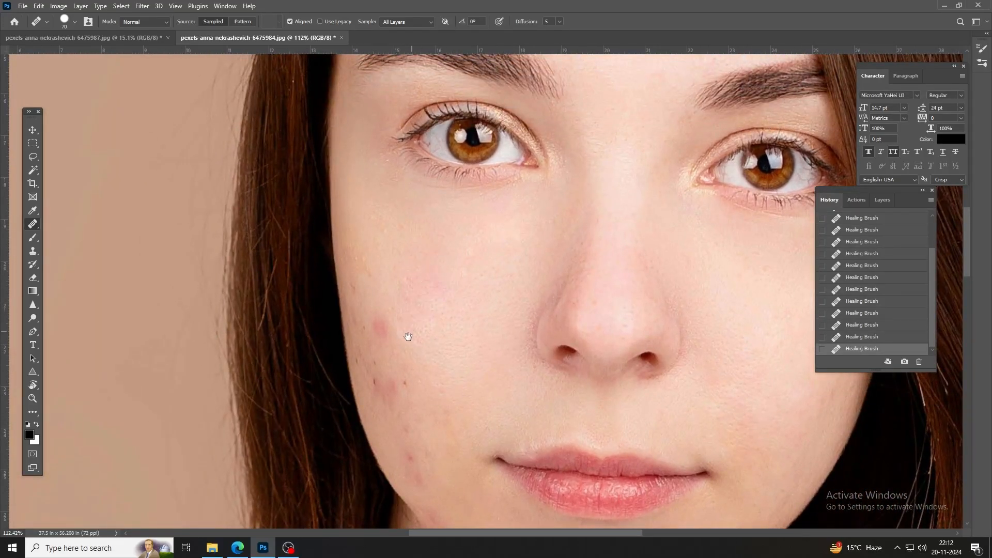
Heal the reddish marks down the outer part of the subject's right cheek to the jawline with the Healing Brush
{"action": "left_click_drag", "start_coordinate": [408, 336], "coordinate": [460, 297]}
{"action": "scroll", "coordinate": [456, 284], "scroll_direction": "down", "scroll_amount": 2}
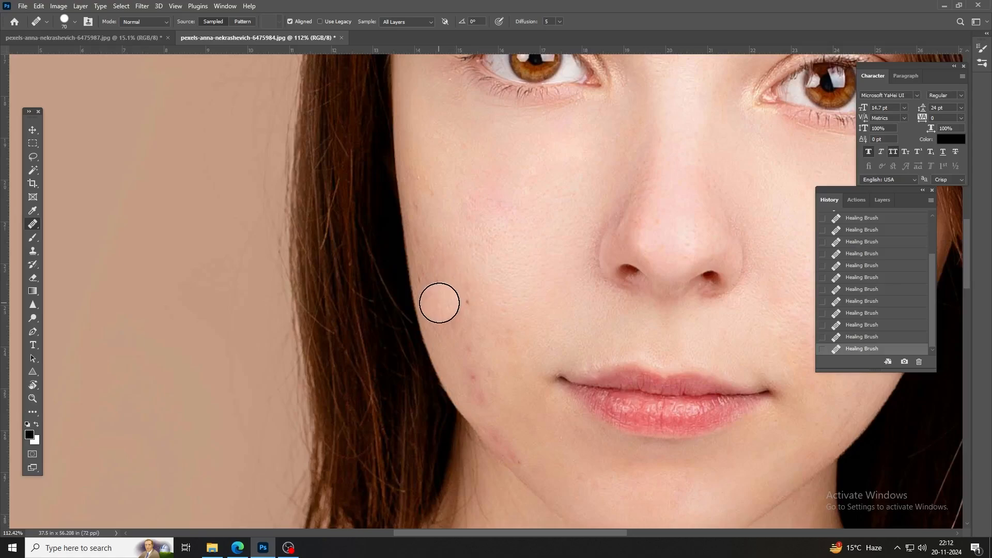
{"action": "left_click", "coordinate": [468, 302]}
{"action": "scroll", "coordinate": [463, 308], "scroll_direction": "down", "scroll_amount": 2}
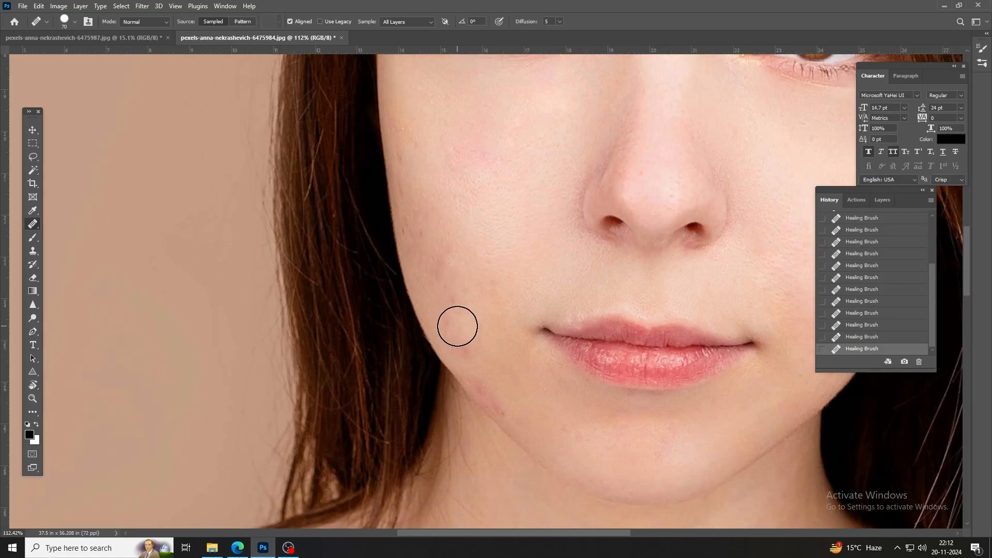
{"action": "scroll", "coordinate": [468, 315], "scroll_direction": "up", "scroll_amount": 1}
{"action": "scroll", "coordinate": [458, 308], "scroll_direction": "down", "scroll_amount": 2}
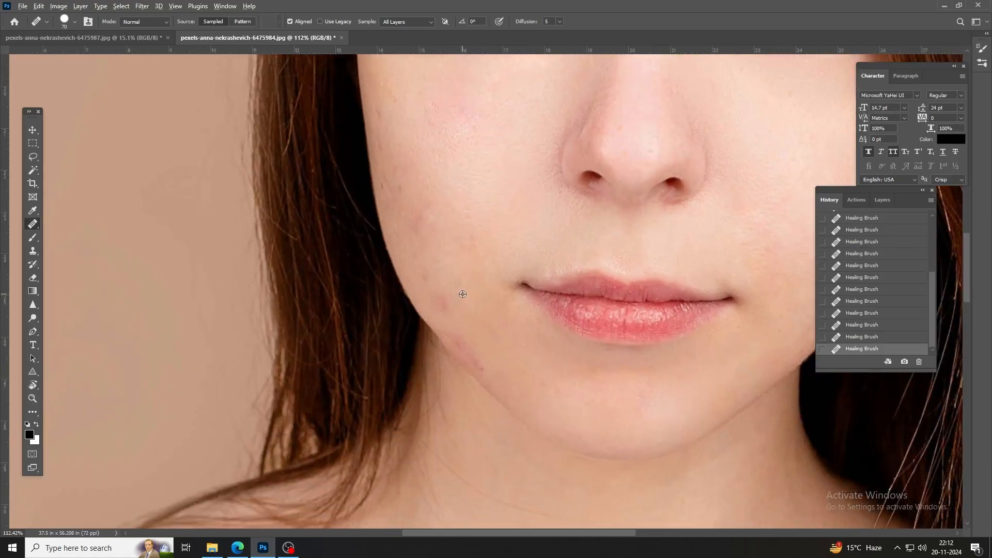
{"action": "left_click", "coordinate": [451, 300]}
{"action": "scroll", "coordinate": [470, 321], "scroll_direction": "down", "scroll_amount": 1}
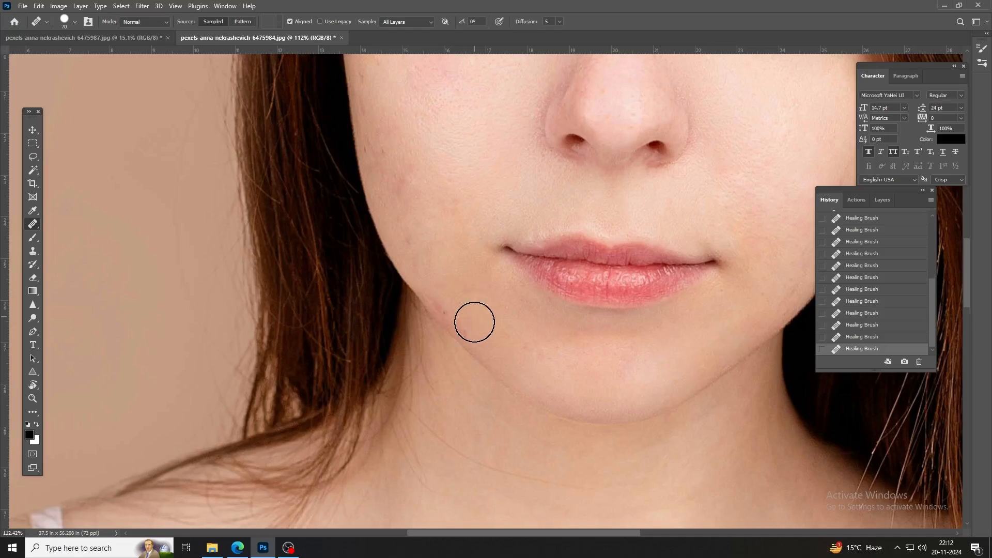
{"action": "scroll", "coordinate": [457, 271], "scroll_direction": "up", "scroll_amount": 4}
Patch the remaining redness on the jawline below the right cheek with clear skin just above it, and clear the selection
{"action": "scroll", "coordinate": [416, 275], "scroll_direction": "down", "scroll_amount": 3}
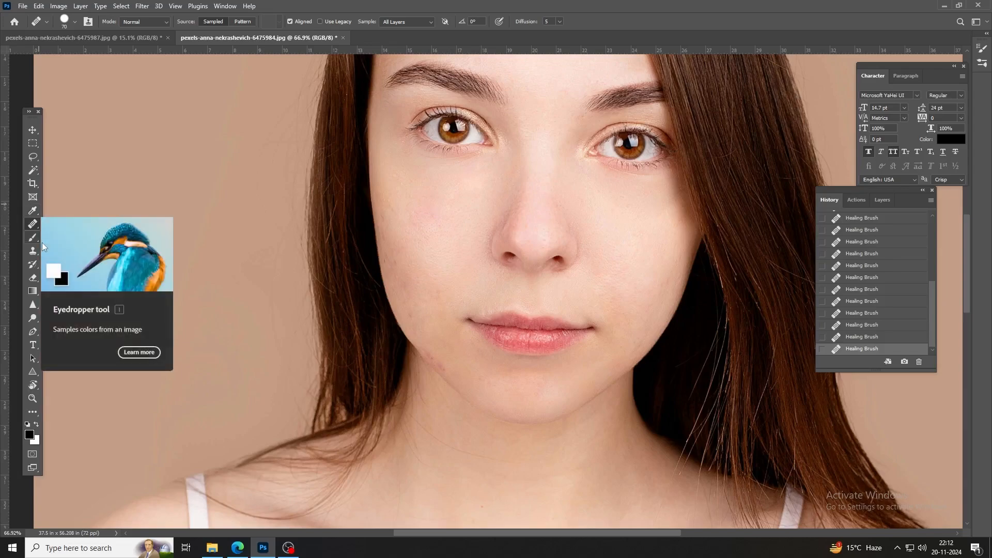
{"action": "key", "text": "shift+j"}
{"action": "scroll", "coordinate": [380, 277], "scroll_direction": "up", "scroll_amount": 3}
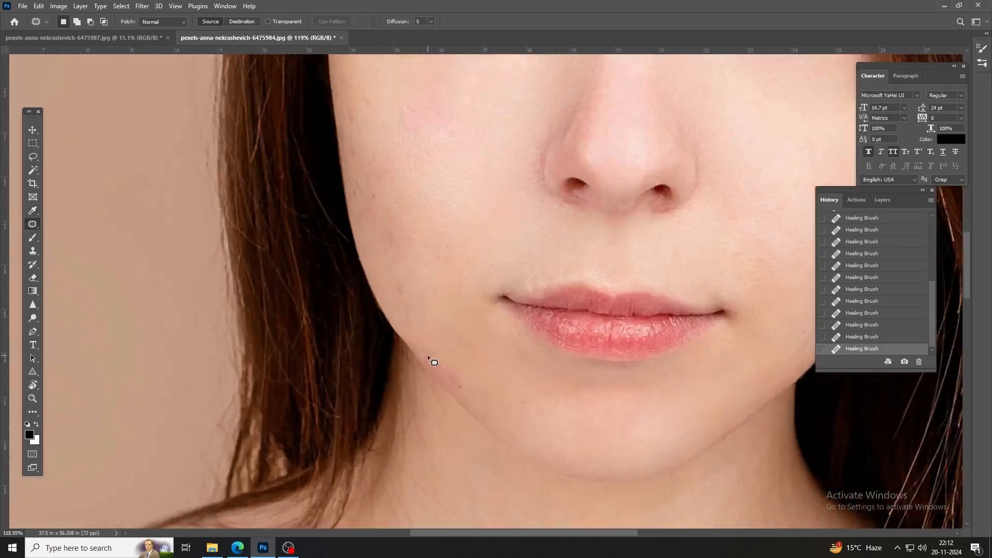
{"action": "mouse_move", "coordinate": [417, 345]}
{"action": "left_mouse_down"}
{"action": "mouse_move", "coordinate": [469, 396]}
{"action": "mouse_move", "coordinate": [448, 353]}
{"action": "mouse_move", "coordinate": [418, 337]}
{"action": "mouse_move", "coordinate": [460, 332]}
{"action": "left_mouse_up"}
{"action": "key", "text": "ctrl+d"}
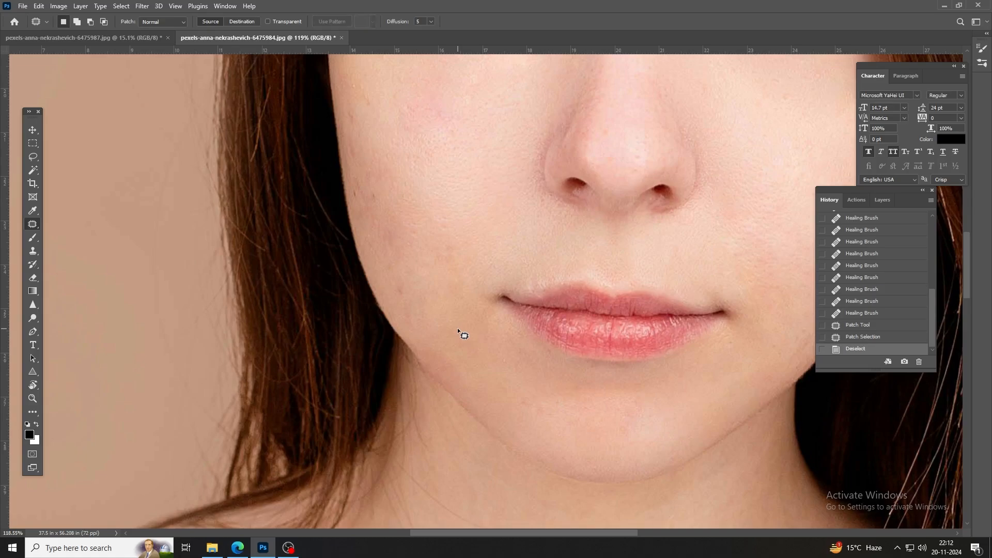
Return the portrait to its original state in the history and choose the Spot Healing Brush tool
{"action": "scroll", "coordinate": [458, 329], "scroll_direction": "down", "scroll_amount": 4}
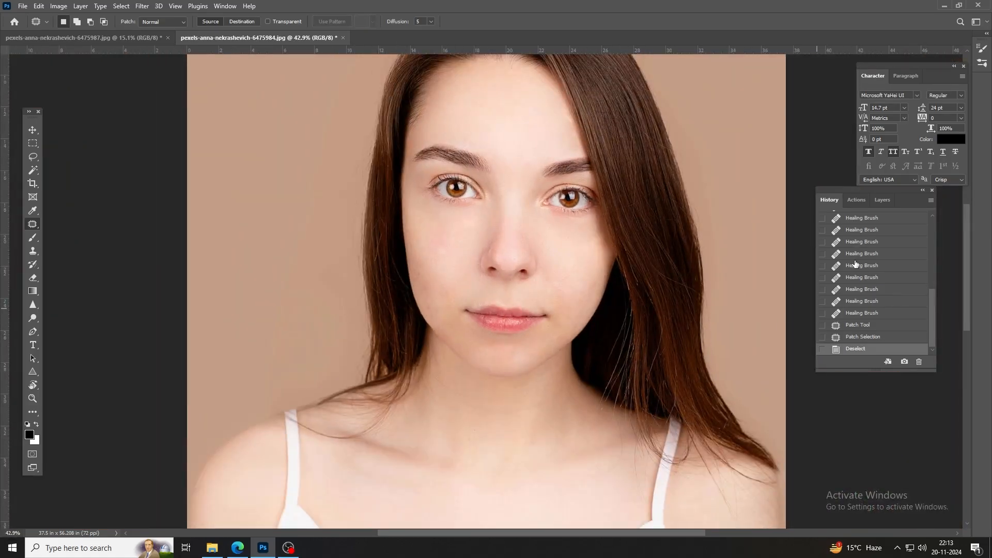
{"action": "scroll", "coordinate": [855, 264], "scroll_direction": "up", "scroll_amount": 5}
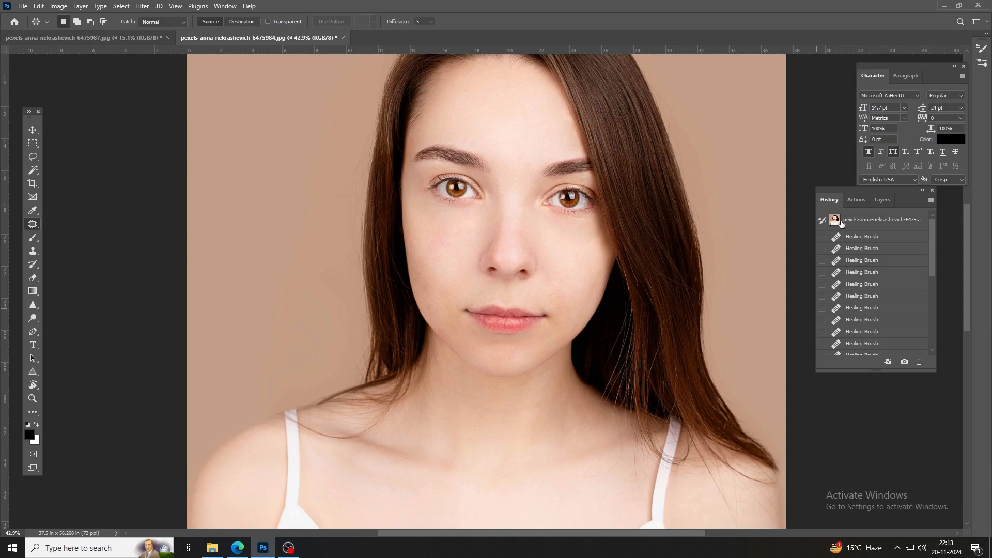
{"action": "left_click", "coordinate": [841, 222]}
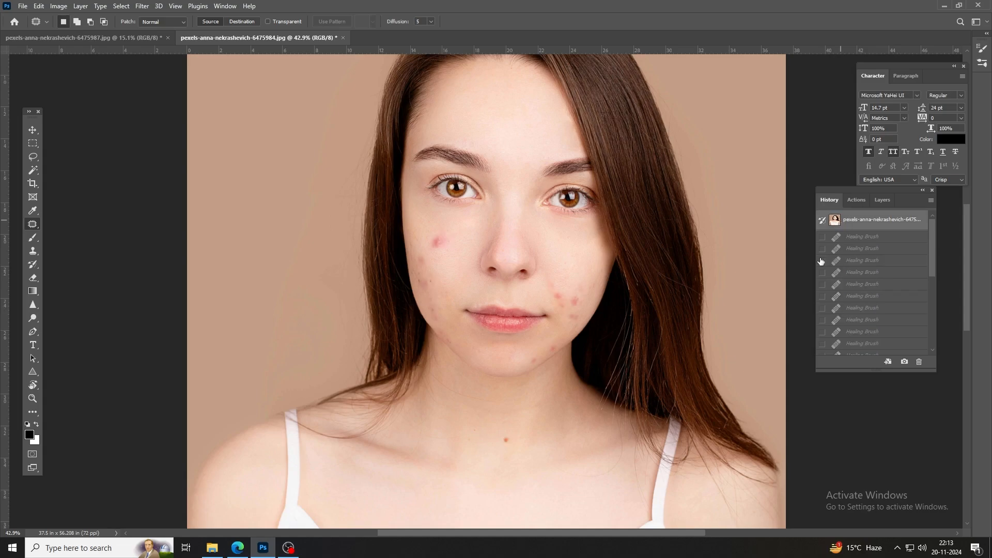
{"action": "right_click", "coordinate": [31, 226]}
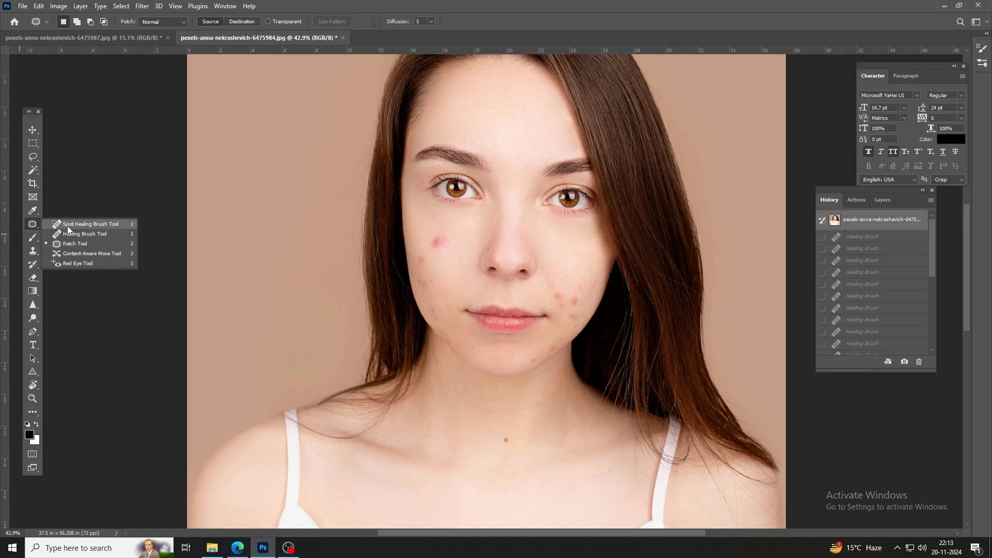
{"action": "left_click", "coordinate": [102, 224]}
Heal the large red blemish on the subject's right cheek with the Spot Healing Brush at size 90
{"action": "scroll", "coordinate": [446, 309], "scroll_direction": "up", "scroll_amount": 3}
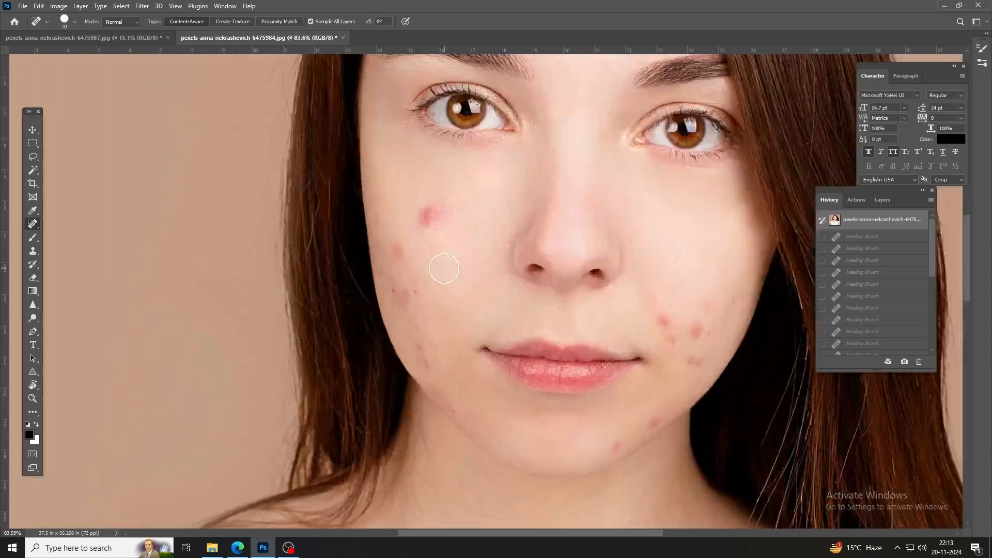
{"action": "scroll", "coordinate": [413, 331], "scroll_direction": "up", "scroll_amount": 2}
{"action": "key", "text": "bracketright"}
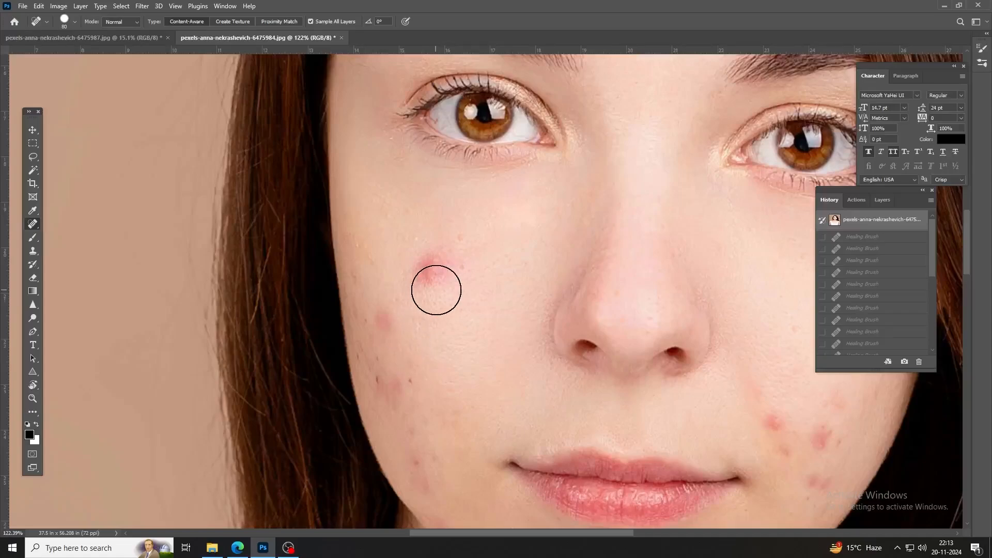
{"action": "right_click", "coordinate": [38, 226]}
{"action": "left_click", "coordinate": [73, 224]}
{"action": "key", "text": "bracketright"}
{"action": "left_click", "coordinate": [436, 265]}
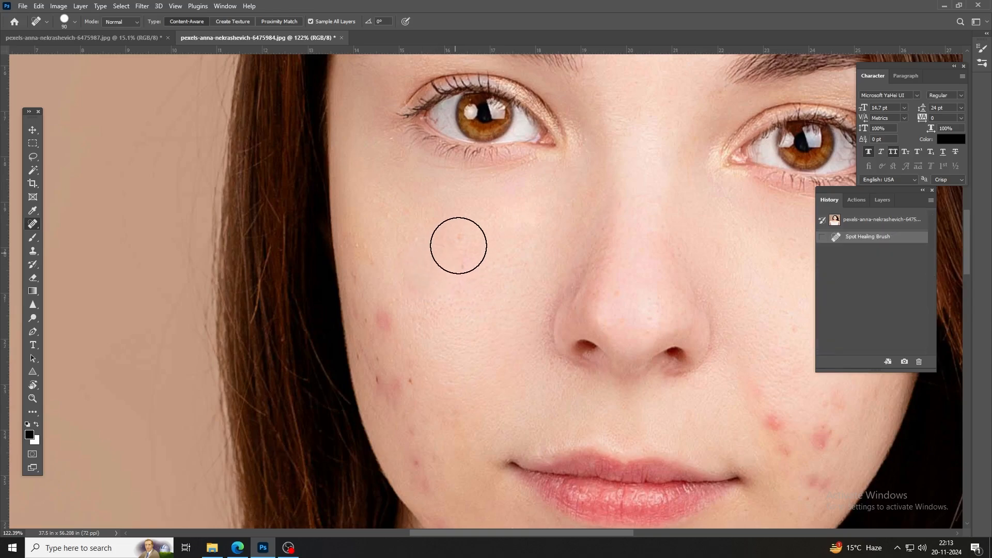
Remove the small spots just above and beside the healed blemish with the Spot Healing Brush at size 70
{"action": "left_click", "coordinate": [460, 239]}
{"action": "key", "text": "bracketleft"}
{"action": "key", "text": "bracketleft"}
{"action": "left_click", "coordinate": [455, 258]}
{"action": "left_click_drag", "start_coordinate": [429, 305], "coordinate": [438, 251]}
Heal the reddish and dark marks on the outer right cheek with the Spot Healing Brush at size 60
{"action": "key", "text": "bracketleft"}
{"action": "left_click", "coordinate": [392, 264]}
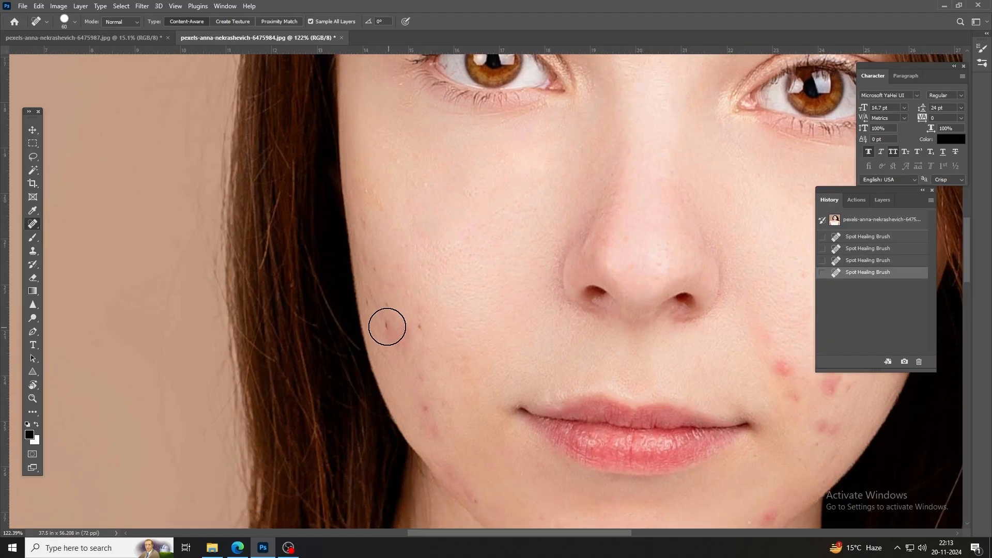
{"action": "left_click", "coordinate": [389, 327]}
{"action": "left_click_drag", "start_coordinate": [380, 280], "coordinate": [385, 302]}
{"action": "left_click", "coordinate": [402, 320]}
{"action": "left_click", "coordinate": [418, 330]}
{"action": "left_click_drag", "start_coordinate": [421, 365], "coordinate": [405, 288]}
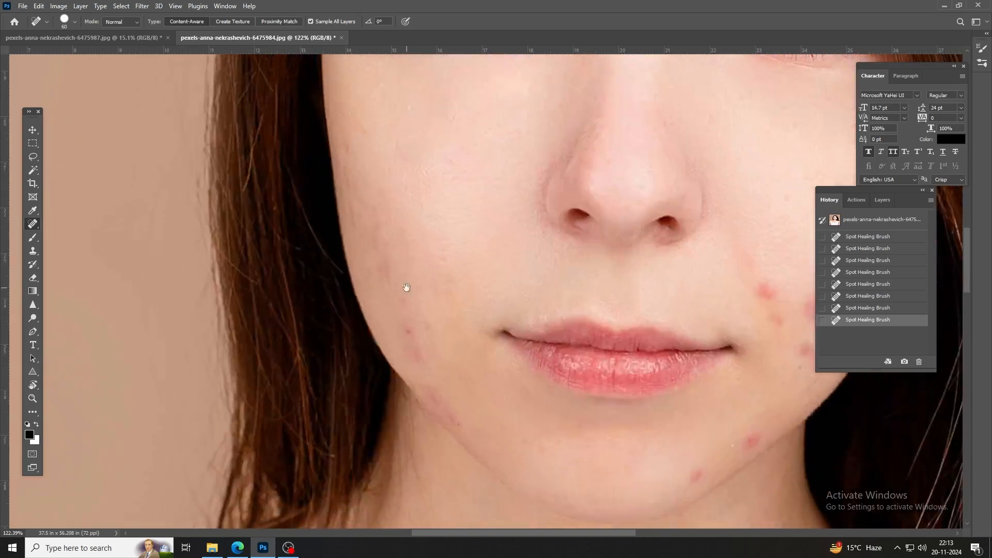
Heal the marks on the lower right cheek and the jawline below it with the Spot Healing Brush at size 50
{"action": "key", "text": "bracketleft"}
{"action": "left_click", "coordinate": [405, 314]}
{"action": "left_click", "coordinate": [387, 272]}
{"action": "left_click", "coordinate": [387, 272]}
{"action": "left_click_drag", "start_coordinate": [414, 330], "coordinate": [394, 289]}
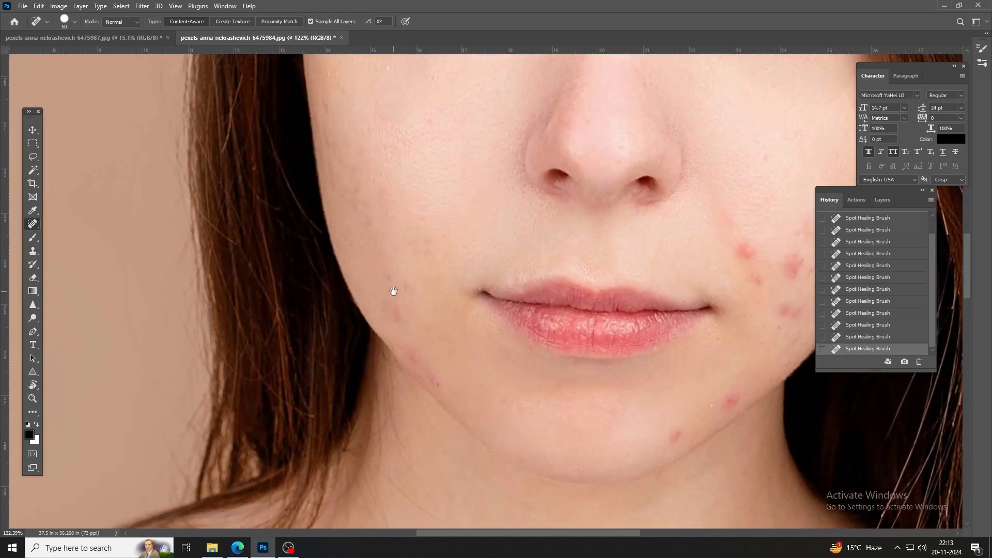
{"action": "left_click", "coordinate": [397, 317]}
{"action": "left_click", "coordinate": [436, 383]}
Heal the two red spots on the chin and left jawline with the Spot Healing Brush at size 60
{"action": "left_click_drag", "start_coordinate": [491, 397], "coordinate": [436, 346]}
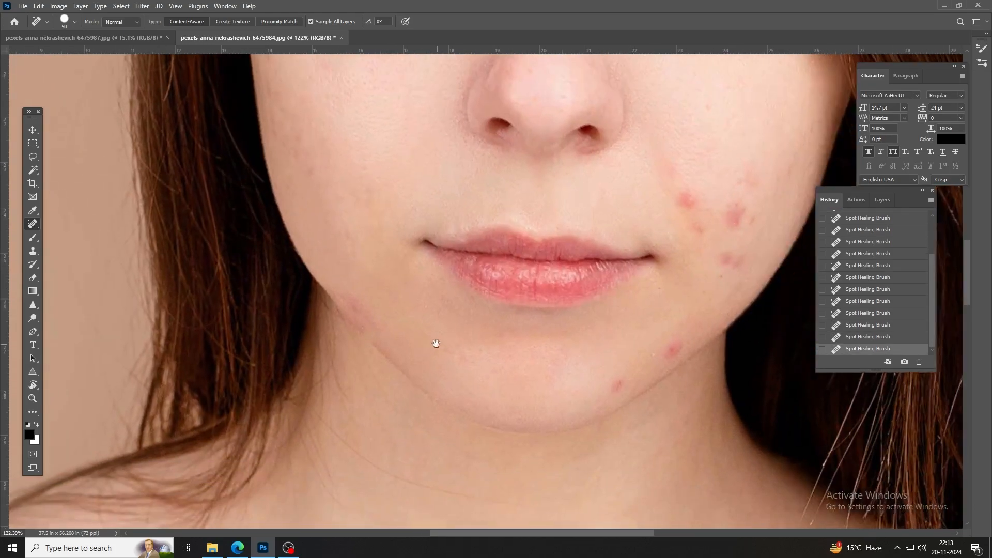
{"action": "key", "text": "bracketright"}
{"action": "left_click", "coordinate": [615, 382]}
{"action": "left_click", "coordinate": [674, 348]}
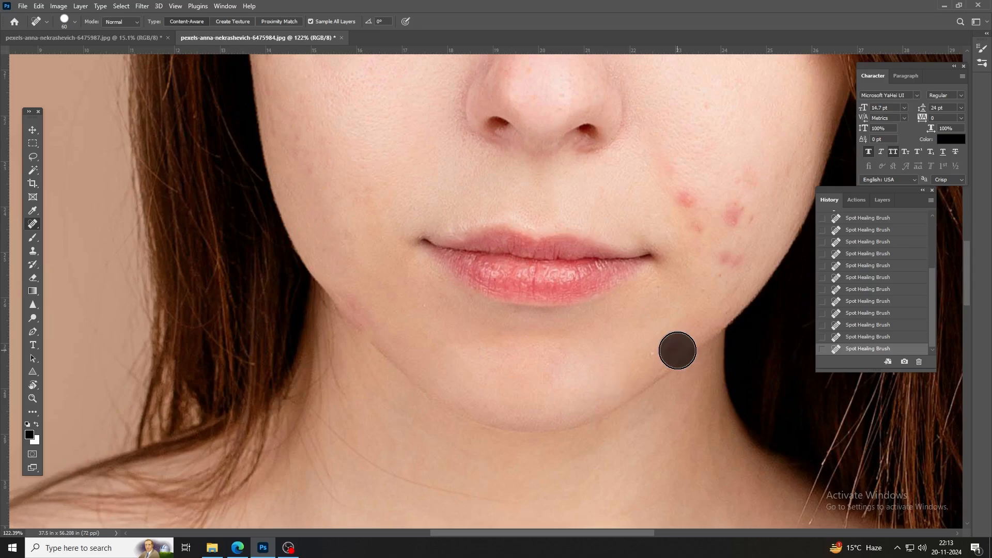
Heal the cluster of red marks on the subject's left cheek beside the mouth corner with the Spot Healing Brush
{"action": "left_click_drag", "start_coordinate": [695, 303], "coordinate": [525, 432]}
{"action": "left_click_drag", "start_coordinate": [515, 319], "coordinate": [525, 339]}
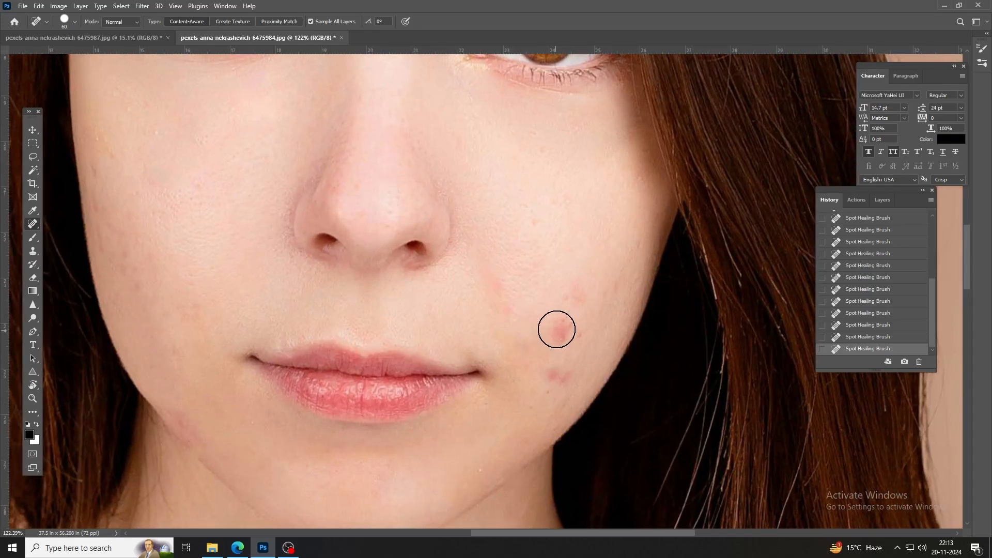
{"action": "left_click", "coordinate": [562, 328]}
{"action": "left_click", "coordinate": [573, 303]}
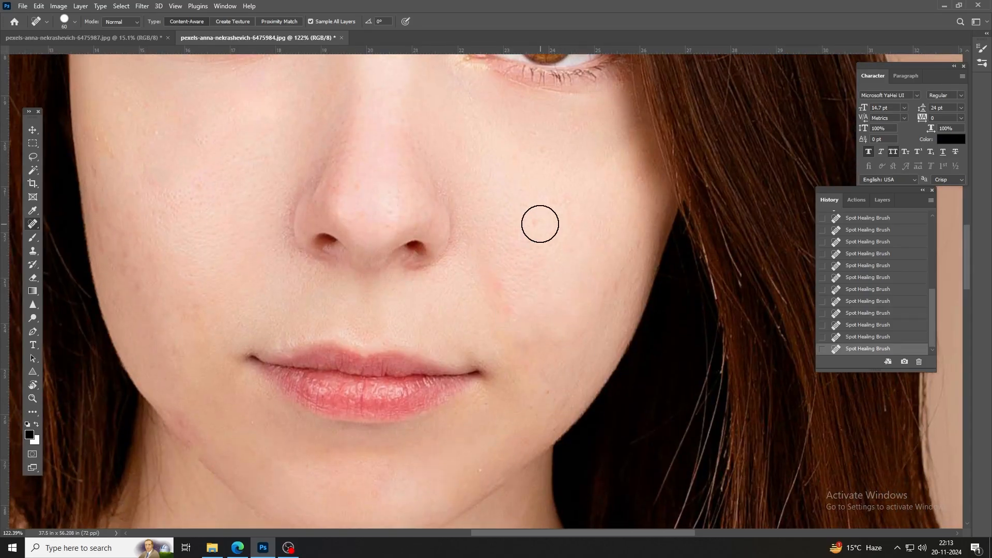
{"action": "scroll", "coordinate": [525, 279], "scroll_direction": "down", "scroll_amount": 3}
{"action": "scroll", "coordinate": [439, 326], "scroll_direction": "down", "scroll_amount": 1}
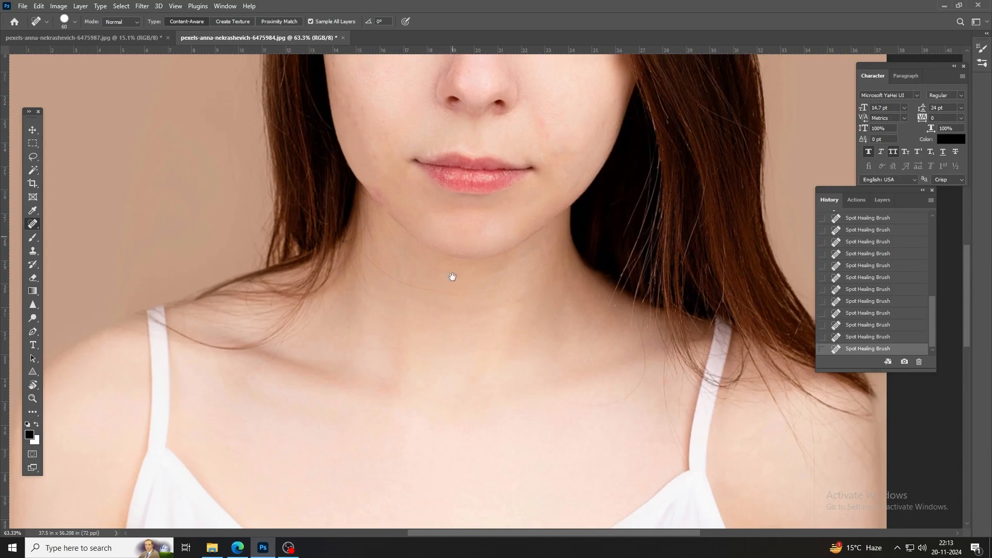
Patch the lower part of the subject's left cheek with smoother skin from just above it, and clear the selection
{"action": "scroll", "coordinate": [452, 311], "scroll_direction": "down", "scroll_amount": 3}
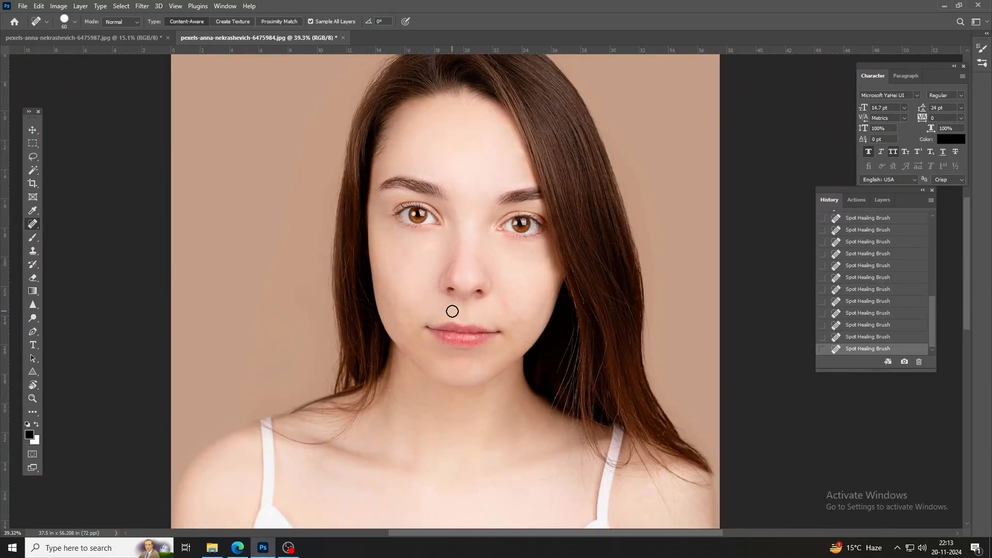
{"action": "scroll", "coordinate": [452, 311], "scroll_direction": "up", "scroll_amount": 8}
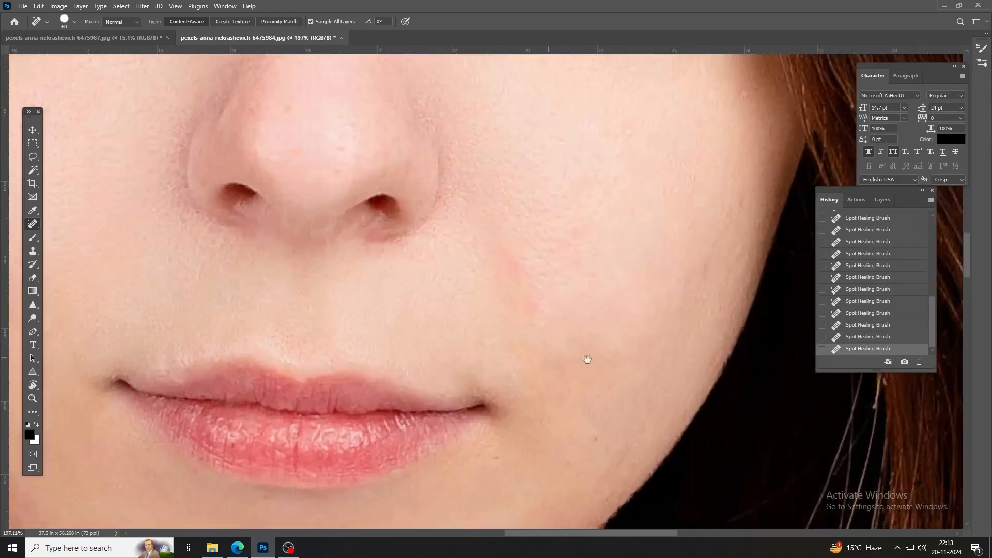
{"action": "left_click_drag", "start_coordinate": [587, 359], "coordinate": [423, 318]}
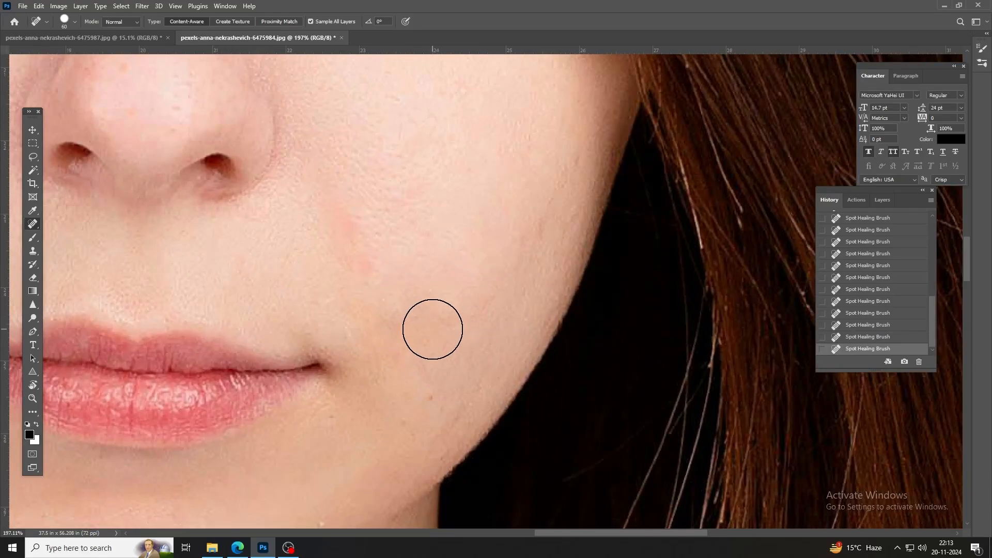
{"action": "right_click", "coordinate": [38, 228]}
{"action": "left_click", "coordinate": [73, 245]}
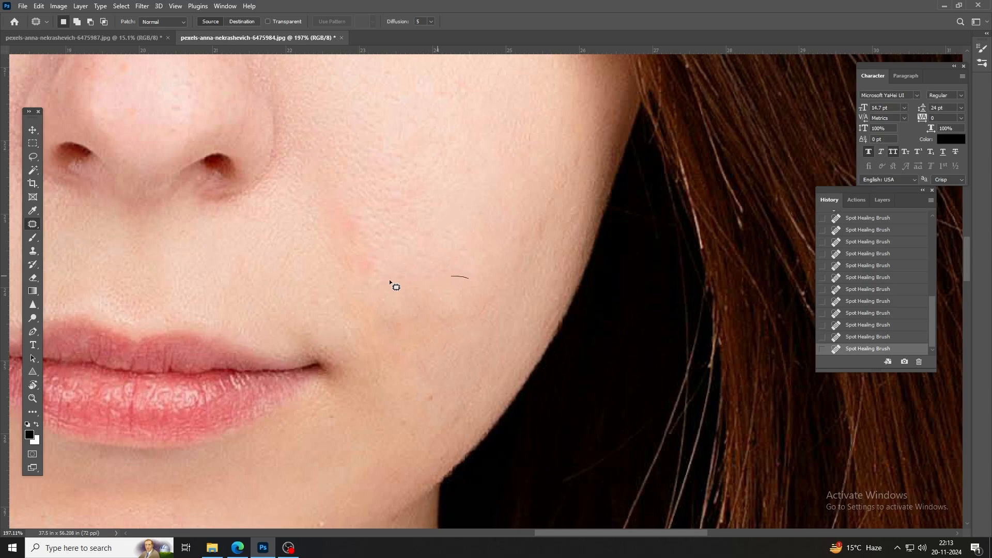
{"action": "left_click_drag", "start_coordinate": [462, 292], "coordinate": [467, 279]}
{"action": "left_click_drag", "start_coordinate": [450, 305], "coordinate": [472, 253]}
{"action": "key", "text": "ctrl+d"}
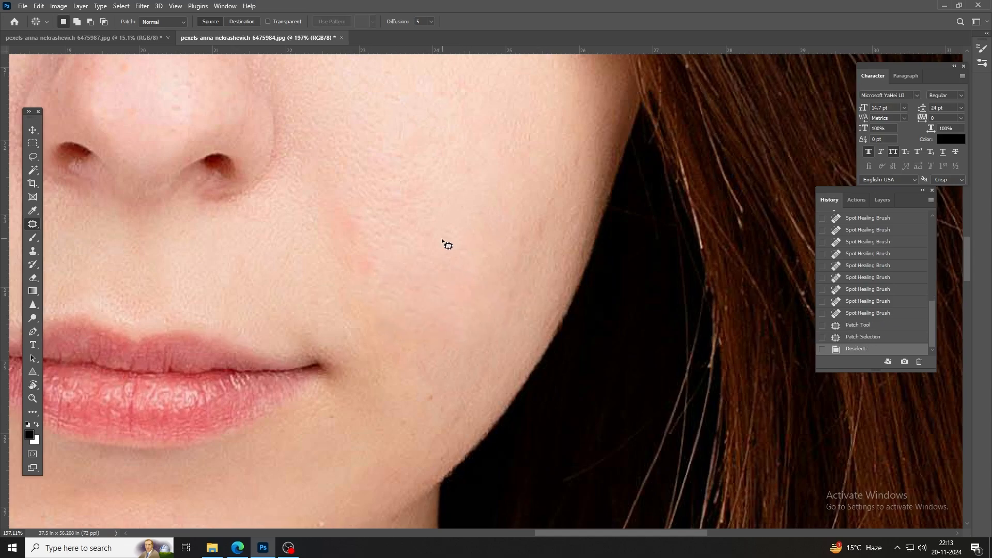
Compare the original portrait snapshot with the latest retouched history state at full-face view
{"action": "key", "text": "ctrl+0"}
{"action": "scroll", "coordinate": [382, 251], "scroll_direction": "down", "scroll_amount": 3}
{"action": "scroll", "coordinate": [607, 246], "scroll_direction": "left", "scroll_amount": 2}
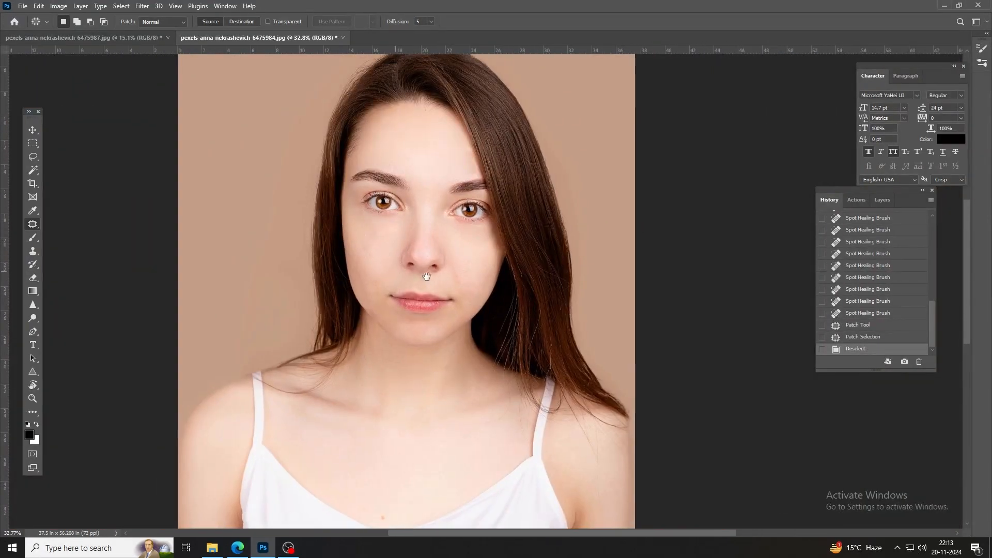
{"action": "scroll", "coordinate": [830, 241], "scroll_direction": "up", "scroll_amount": 6}
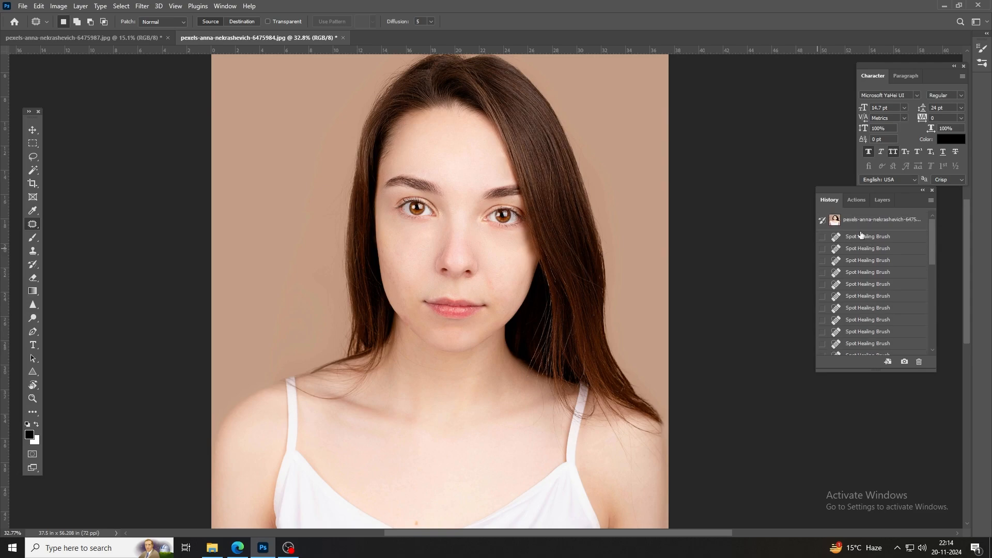
{"action": "left_click", "coordinate": [855, 221]}
{"action": "scroll", "coordinate": [854, 279], "scroll_direction": "down", "scroll_amount": 10}
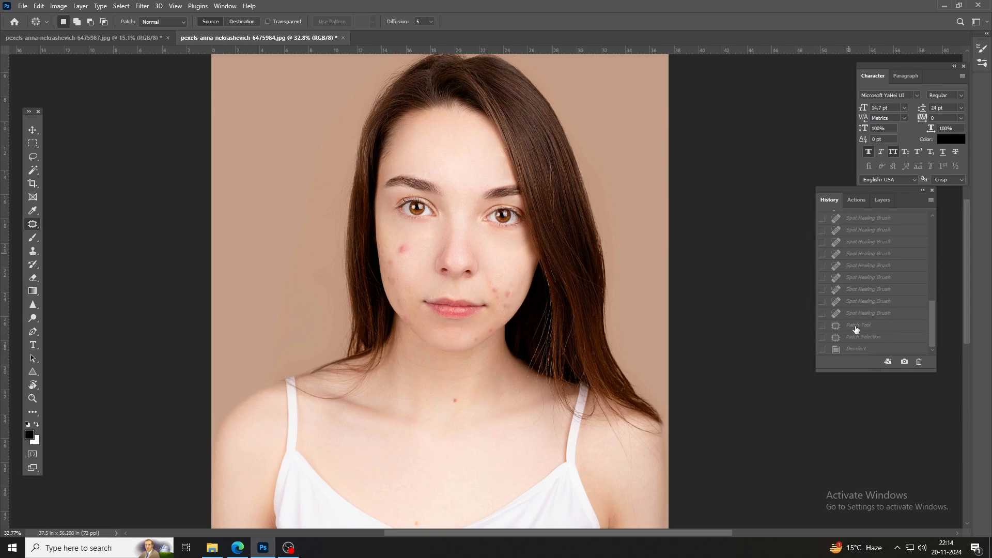
{"action": "left_click", "coordinate": [856, 350]}
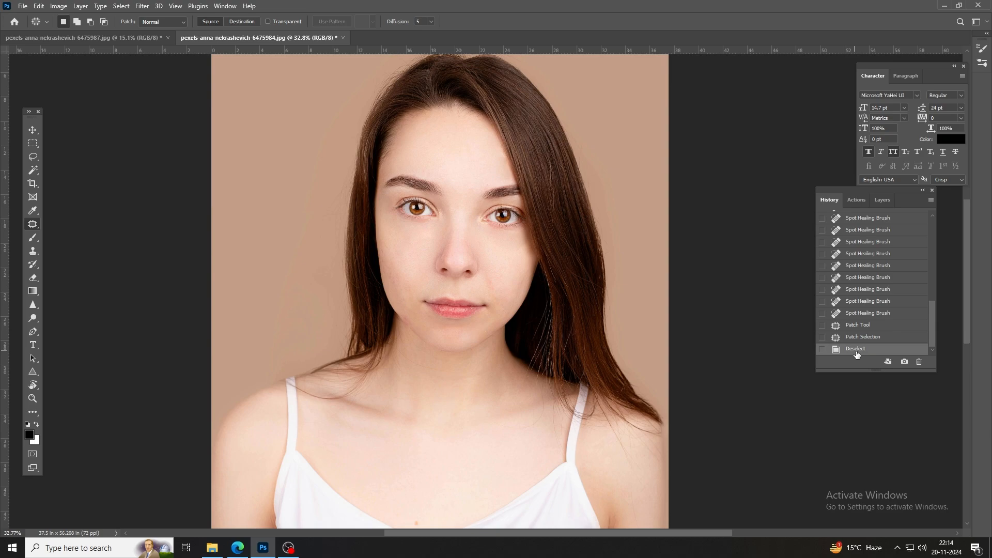
Revert the portrait to its original snapshot and clone clean skin over the large red spot on the subject's right cheek at brush size 150
{"action": "scroll", "coordinate": [877, 317], "scroll_direction": "up", "scroll_amount": 10}
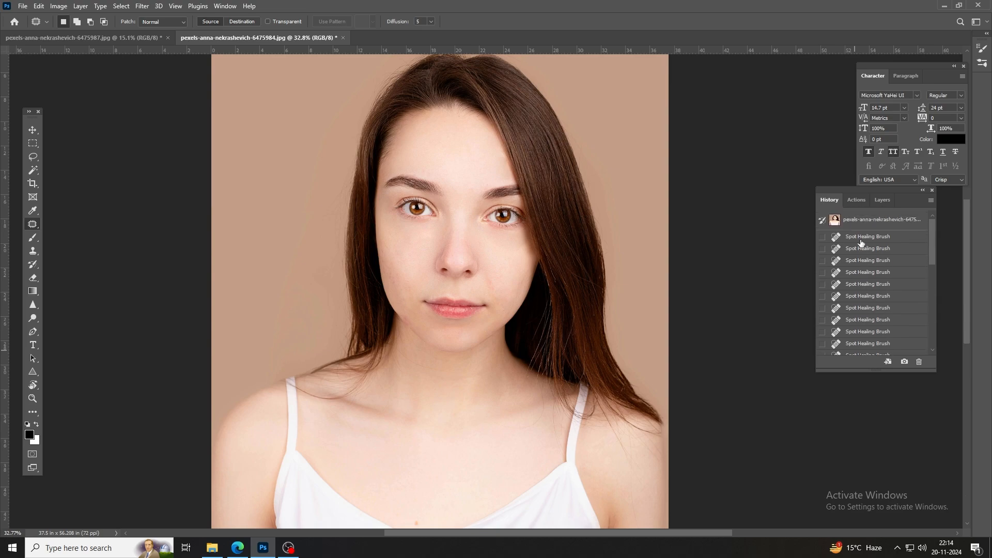
{"action": "left_click", "coordinate": [860, 225]}
{"action": "key", "text": "s"}
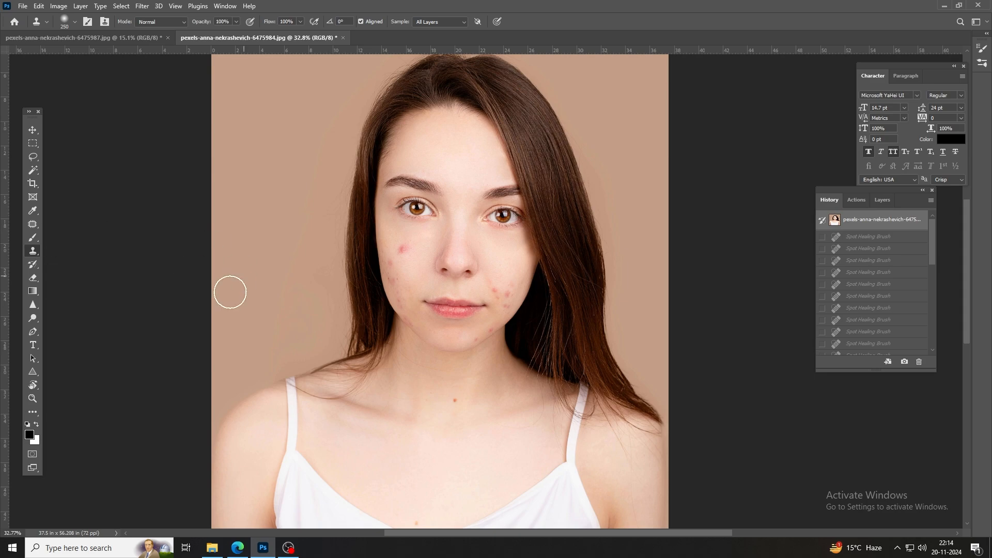
{"action": "key", "text": "bracketleft"}
{"action": "scroll", "coordinate": [404, 239], "scroll_direction": "up", "scroll_amount": 5}
{"action": "key", "text": "bracketleft"}
{"action": "key", "text": "bracketleft"}
{"action": "key", "text": "bracketleft"}
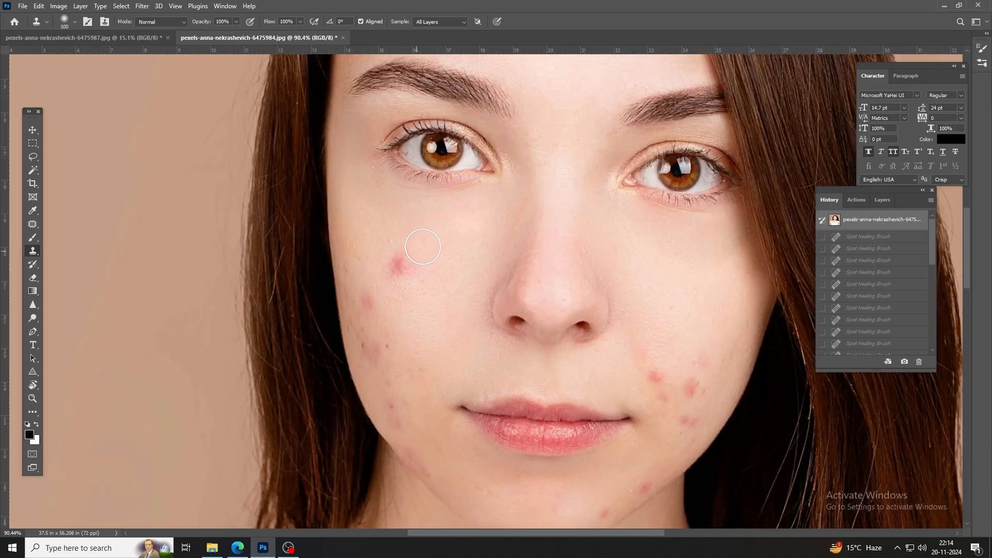
{"action": "key", "text": "bracketright"}
{"action": "left_click", "coordinate": [449, 246], "text": "alt"}
{"action": "left_click", "coordinate": [402, 263]}
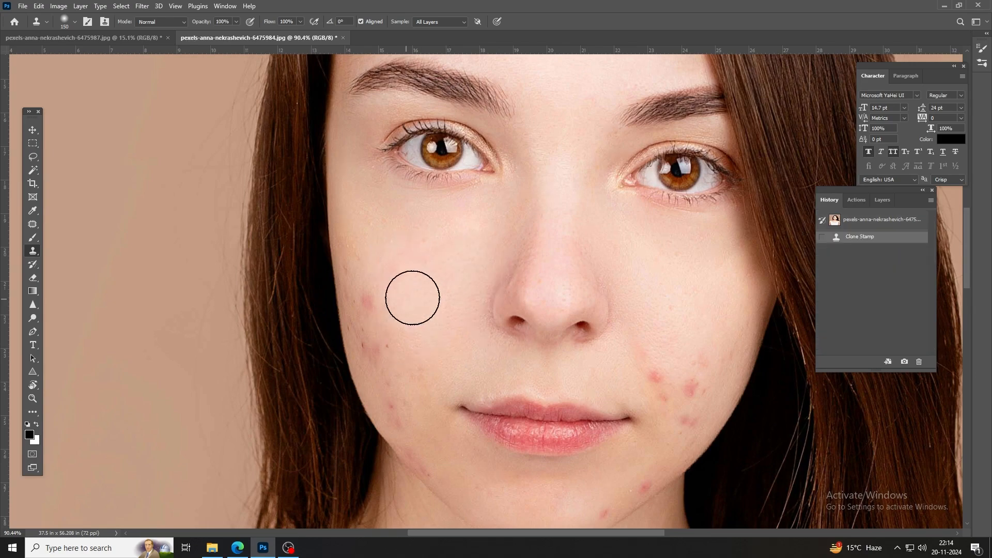
Clone clean skin over the remaining marks down the subject's outer right cheek with the Clone Stamp at size 100
{"action": "key", "text": "bracketleft"}
{"action": "key", "text": "bracketleft"}
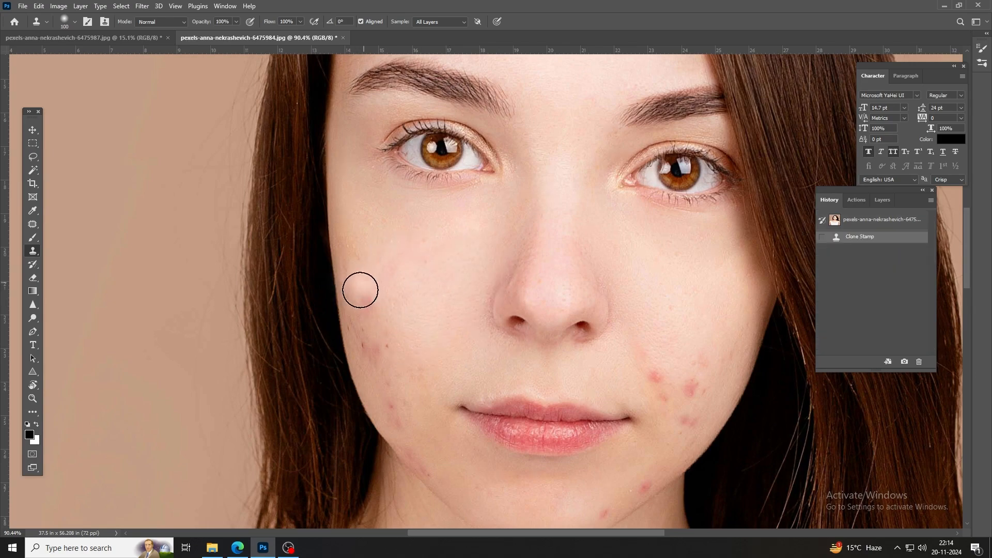
{"action": "left_click", "coordinate": [368, 302]}
{"action": "scroll", "coordinate": [359, 281], "scroll_direction": "down", "scroll_amount": 2}
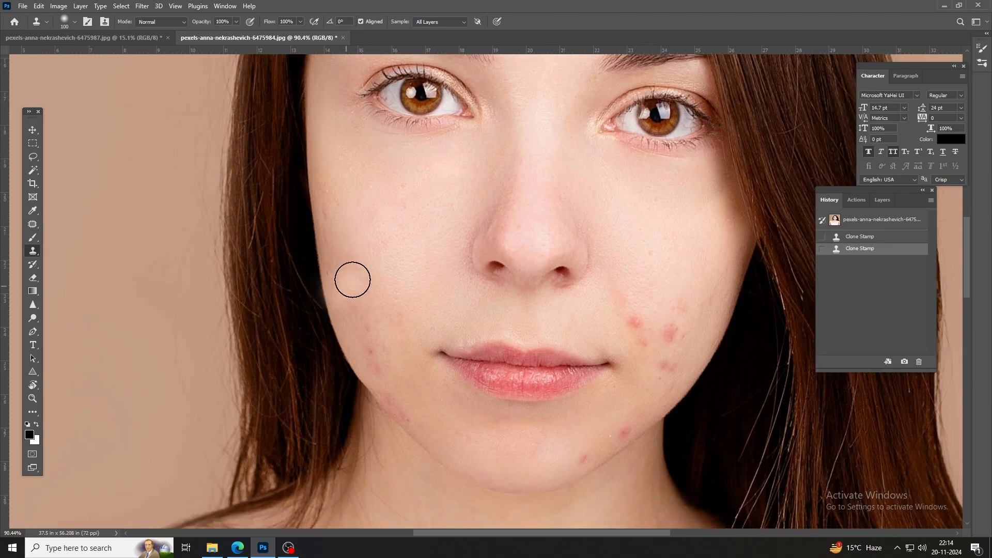
{"action": "left_click", "coordinate": [356, 283]}
{"action": "left_click", "coordinate": [364, 295]}
{"action": "scroll", "coordinate": [362, 290], "scroll_direction": "down", "scroll_amount": 1}
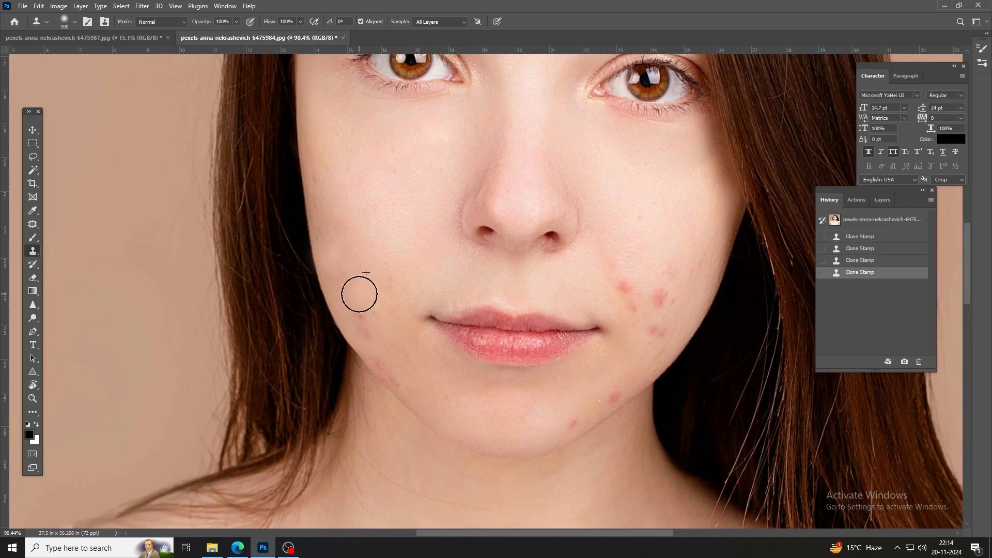
{"action": "left_click", "coordinate": [359, 293]}
{"action": "scroll", "coordinate": [364, 300], "scroll_direction": "down", "scroll_amount": 1}
{"action": "left_click", "coordinate": [361, 301]}
Clone clean skin over the upper marks on the subject's left cheek beside the nose with the Clone Stamp at size 100
{"action": "scroll", "coordinate": [393, 346], "scroll_direction": "up", "scroll_amount": 2}
{"action": "scroll", "coordinate": [392, 347], "scroll_direction": "right", "scroll_amount": 4}
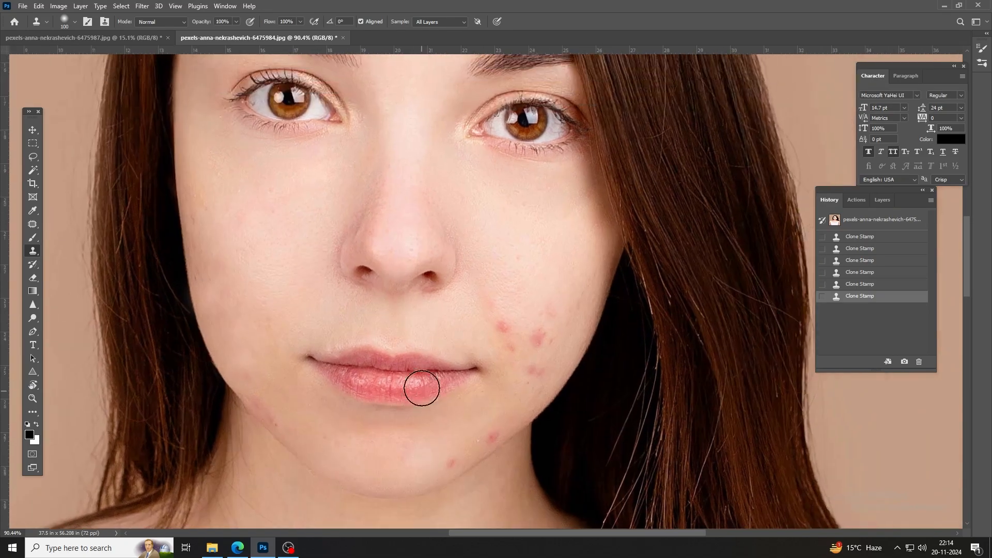
{"action": "left_click", "coordinate": [493, 300]}
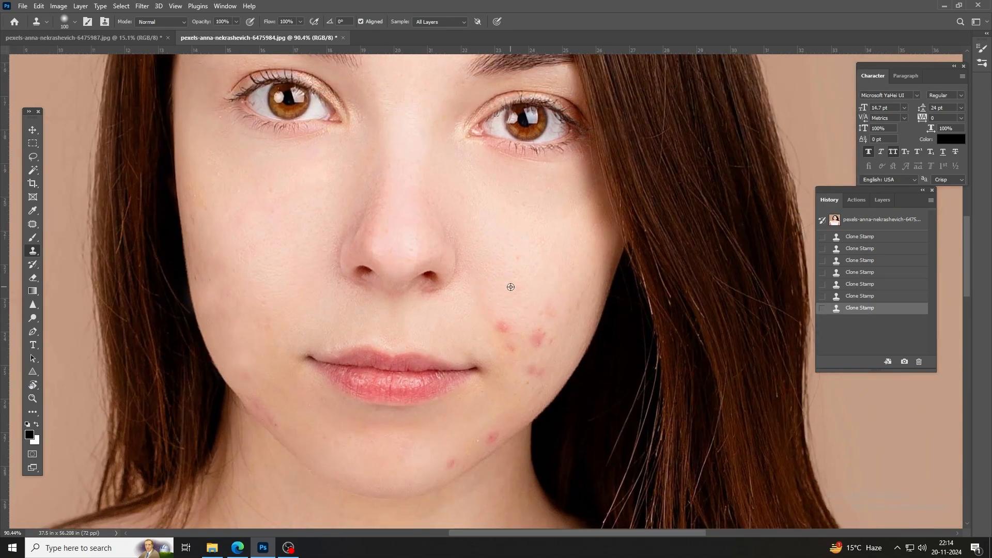
{"action": "left_click", "coordinate": [516, 257]}
{"action": "scroll", "coordinate": [516, 257], "scroll_direction": "down", "scroll_amount": 1}
{"action": "scroll", "coordinate": [516, 256], "scroll_direction": "right", "scroll_amount": 1}
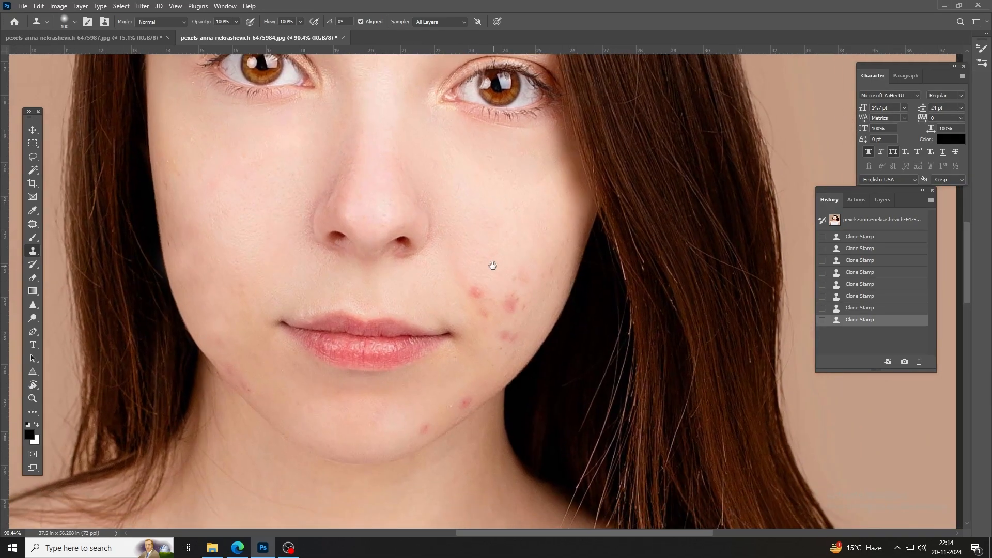
{"action": "left_click", "coordinate": [527, 264]}
Clone clean skin over the red spots on the chin and the subject's left jawline with the Clone Stamp at size 50
{"action": "scroll", "coordinate": [470, 320], "scroll_direction": "up", "scroll_amount": 3}
{"action": "scroll", "coordinate": [473, 387], "scroll_direction": "right", "scroll_amount": 1}
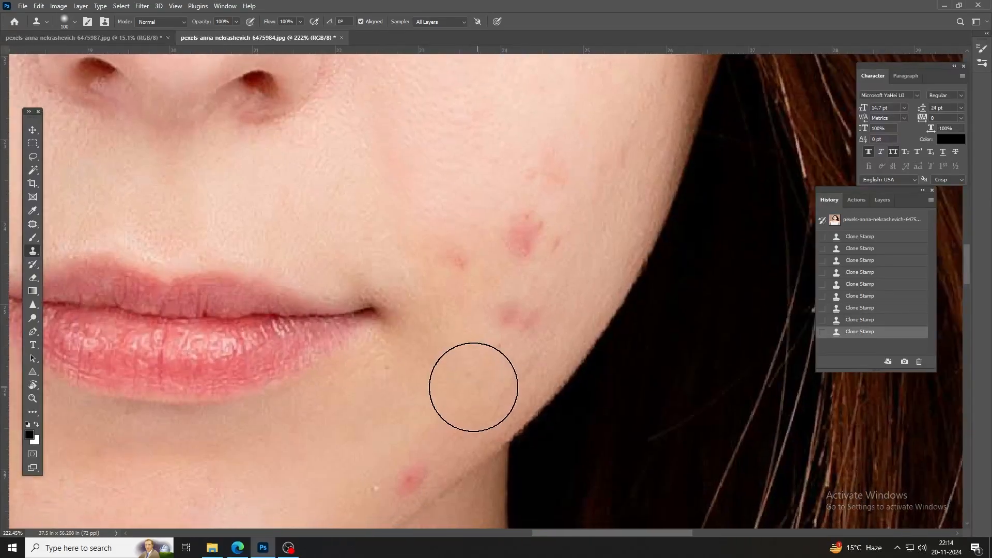
{"action": "key", "text": "bracketleft"}
{"action": "key", "text": "bracketleft"}
{"action": "key", "text": "bracketleft"}
{"action": "key", "text": "bracketleft"}
{"action": "scroll", "coordinate": [450, 358], "scroll_direction": "up", "scroll_amount": 2}
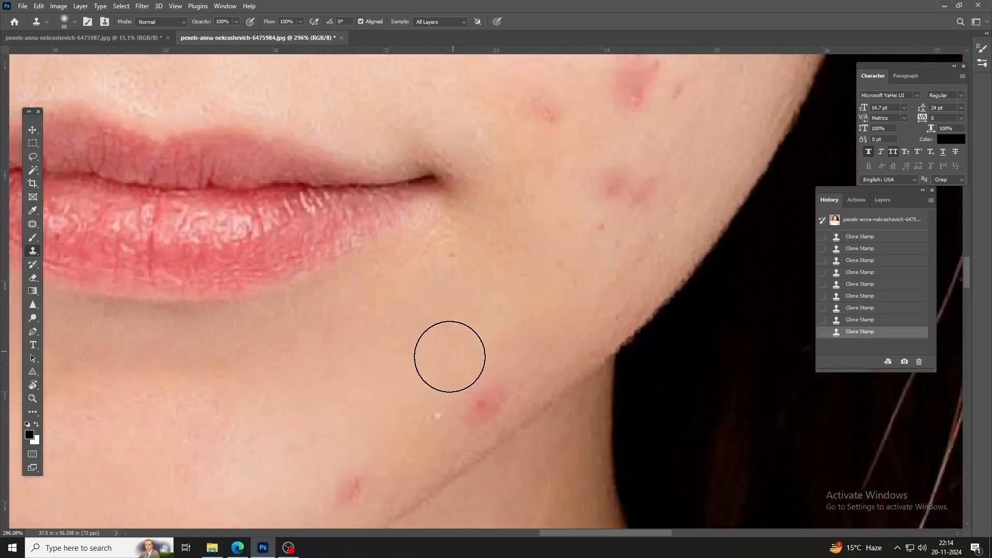
{"action": "scroll", "coordinate": [453, 358], "scroll_direction": "down", "scroll_amount": 2}
{"action": "scroll", "coordinate": [455, 360], "scroll_direction": "left", "scroll_amount": 2}
{"action": "key", "text": "bracketleft"}
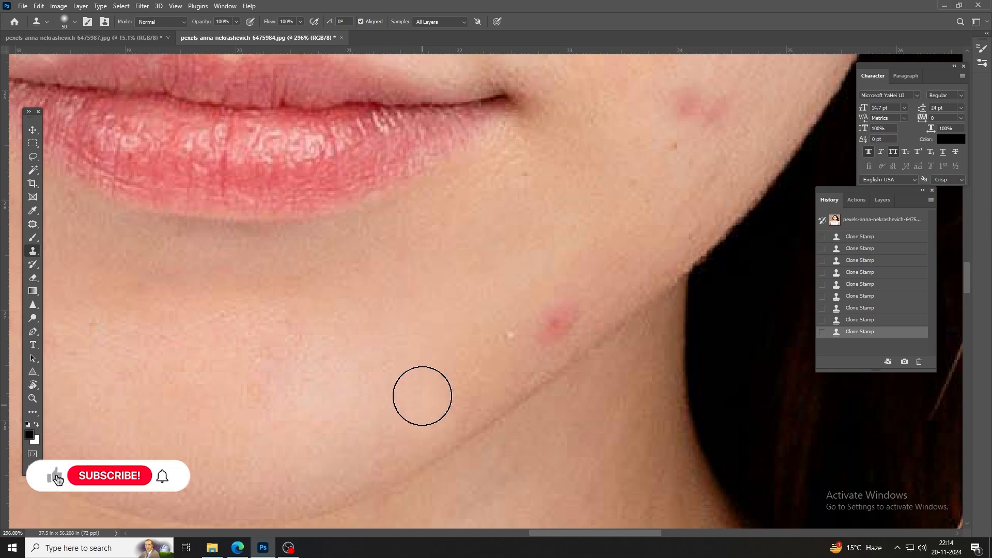
{"action": "left_click", "coordinate": [417, 403]}
{"action": "left_click", "coordinate": [423, 408]}
{"action": "scroll", "coordinate": [391, 394], "scroll_direction": "up", "scroll_amount": 1}
{"action": "scroll", "coordinate": [391, 394], "scroll_direction": "right", "scroll_amount": 2}
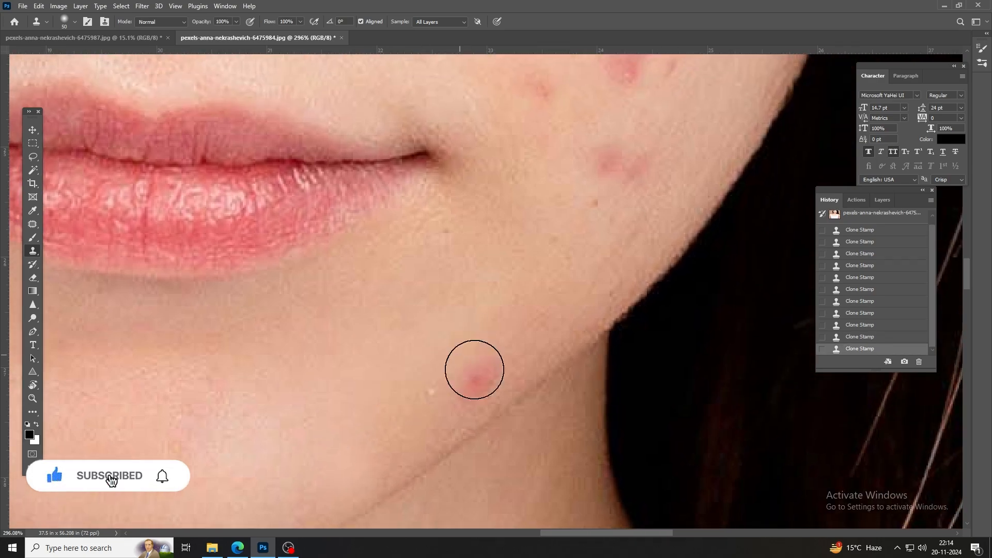
{"action": "left_click", "coordinate": [475, 376]}
Clone clean skin over the lower red marks beside the subject's left mouth corner with the Clone Stamp at size 50
{"action": "scroll", "coordinate": [465, 379], "scroll_direction": "up", "scroll_amount": 3}
{"action": "scroll", "coordinate": [464, 379], "scroll_direction": "right", "scroll_amount": 3}
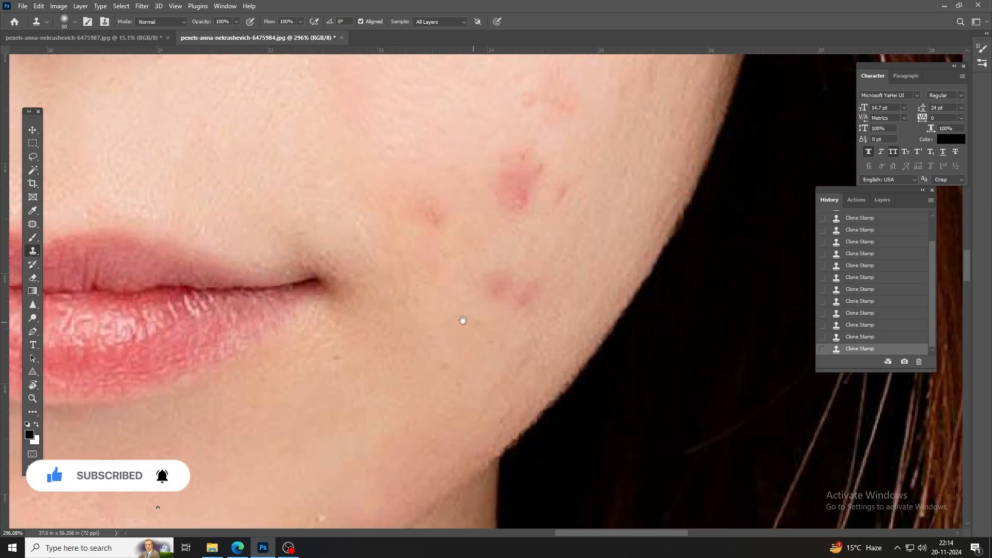
{"action": "scroll", "coordinate": [460, 321], "scroll_direction": "up", "scroll_amount": 3}
{"action": "scroll", "coordinate": [460, 321], "scroll_direction": "right", "scroll_amount": 2}
{"action": "left_click", "coordinate": [490, 331]}
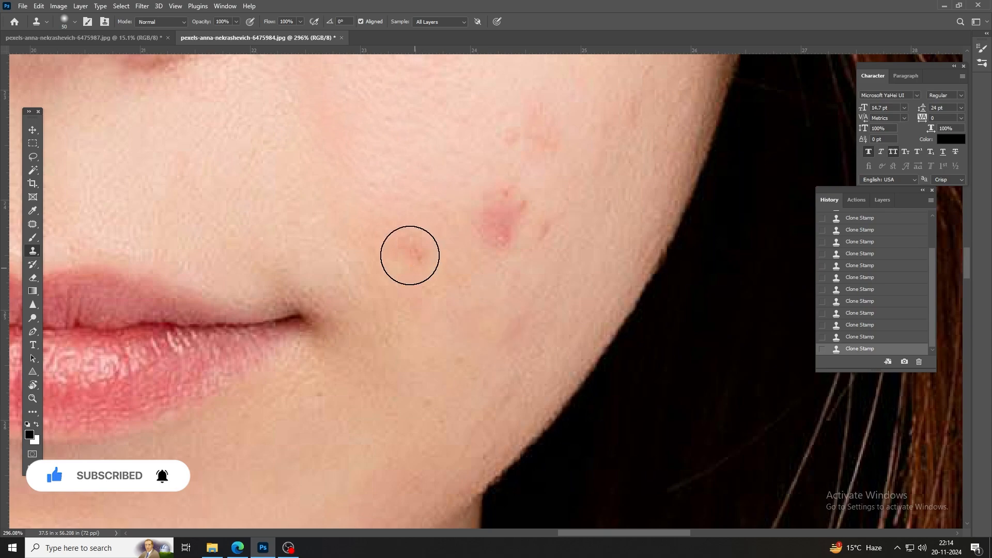
{"action": "left_click", "coordinate": [412, 250]}
Clone over the largest red spot and the faint marks above it on the subject's left cheek, resampling clean skin nearby
{"action": "scroll", "coordinate": [411, 250], "scroll_direction": "up", "scroll_amount": 3}
{"action": "scroll", "coordinate": [412, 250], "scroll_direction": "right", "scroll_amount": 1}
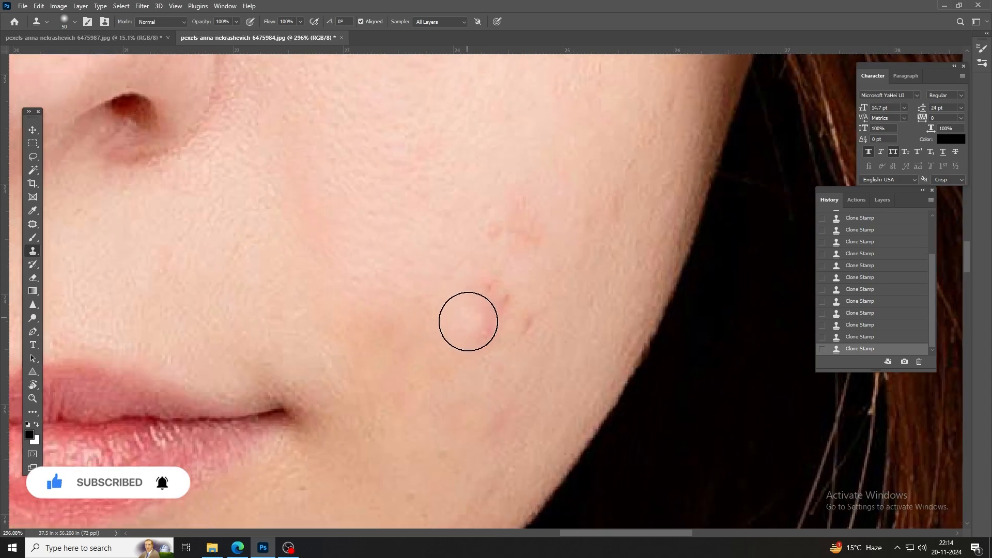
{"action": "left_click", "coordinate": [469, 322]}
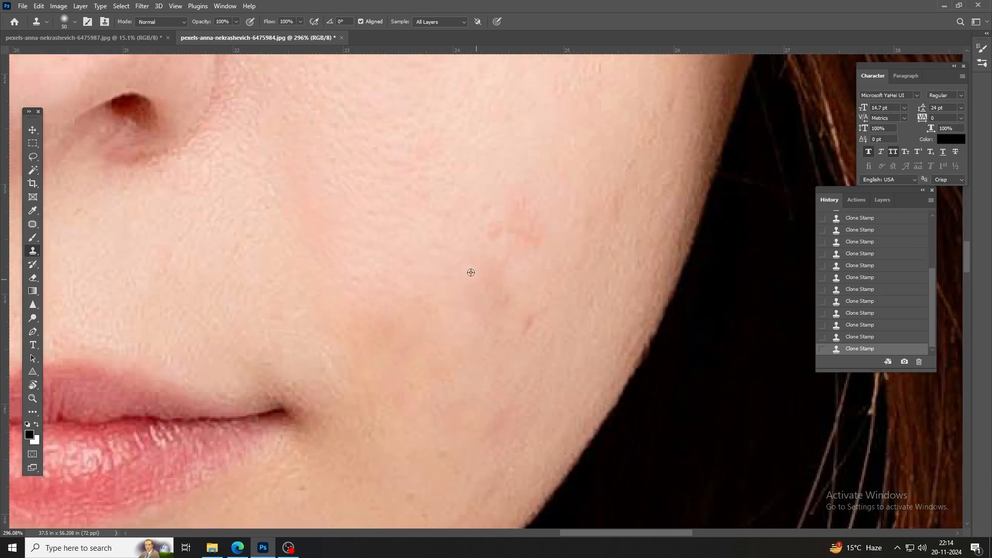
{"action": "left_click", "coordinate": [458, 245], "text": "alt"}
{"action": "left_click", "coordinate": [498, 227]}
{"action": "left_click", "coordinate": [512, 299]}
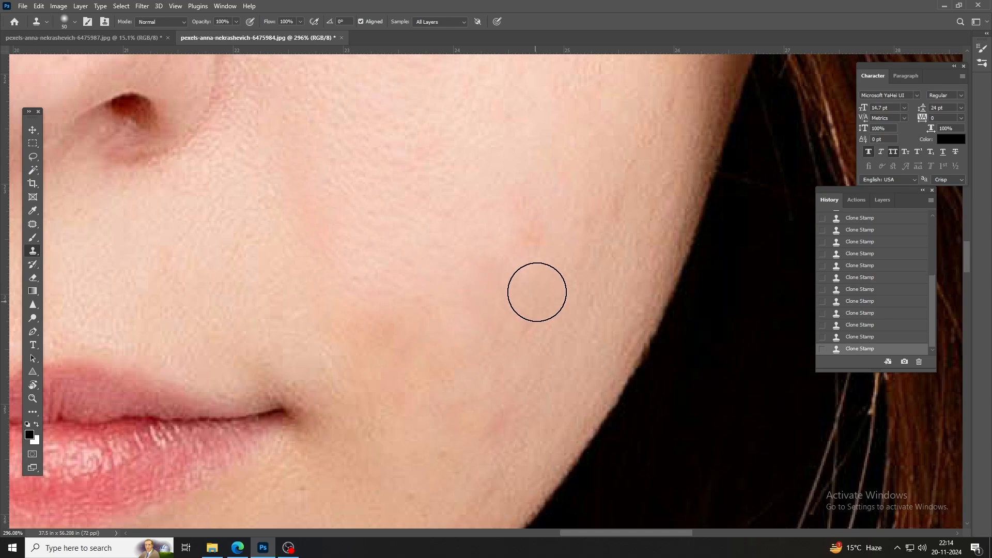
Switch to the Move tool and examine the cloned cheeks and jawline up close and in the whole portrait
{"action": "scroll", "coordinate": [517, 315], "scroll_direction": "down", "scroll_amount": 5}
{"action": "scroll", "coordinate": [511, 308], "scroll_direction": "down", "scroll_amount": 2}
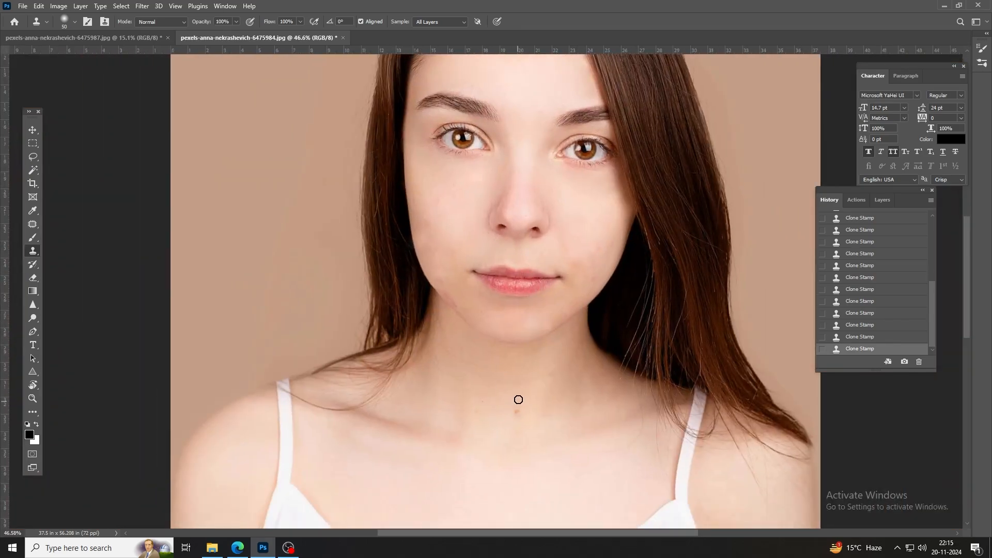
{"action": "scroll", "coordinate": [479, 321], "scroll_direction": "up", "scroll_amount": 4}
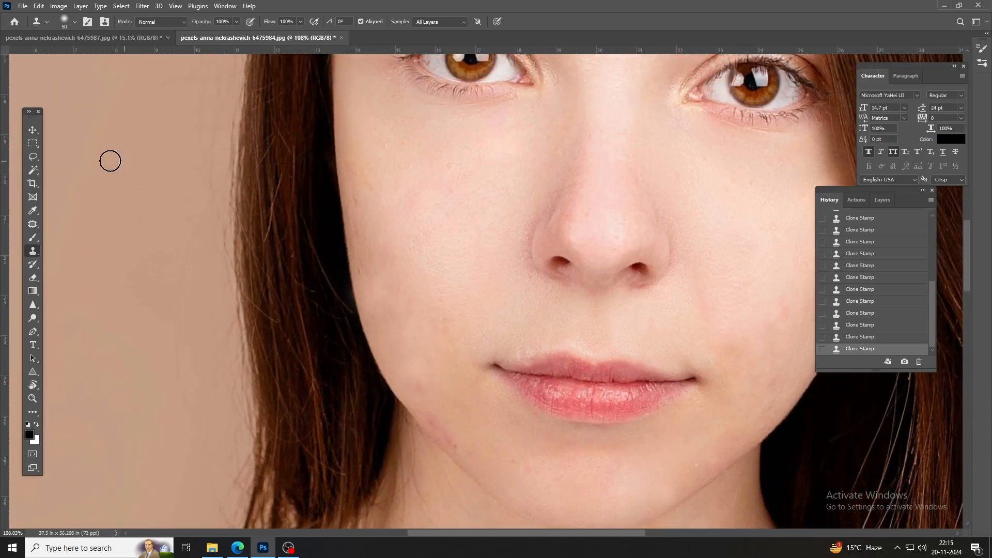
{"action": "left_click", "coordinate": [34, 133]}
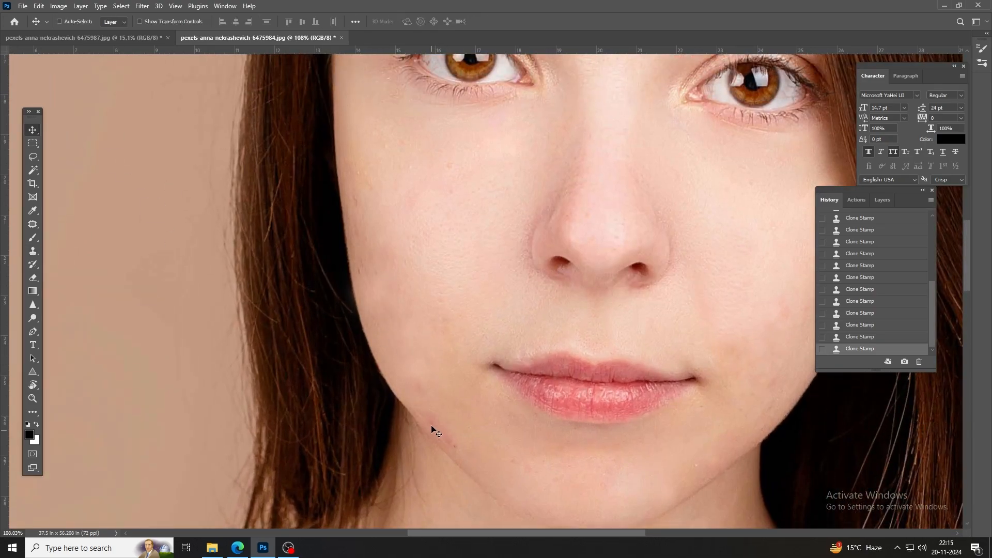
{"action": "left_click_drag", "start_coordinate": [435, 432], "coordinate": [402, 318]}
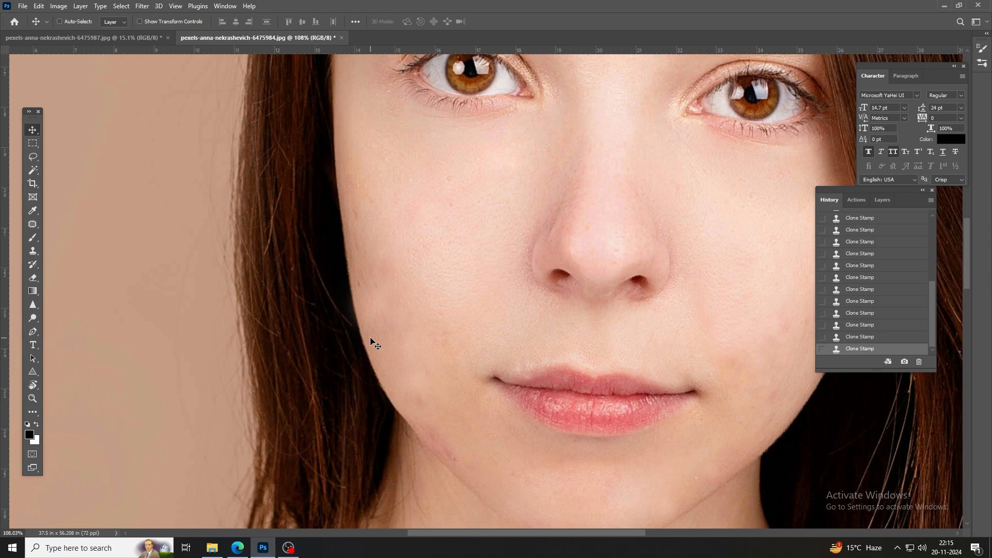
{"action": "scroll", "coordinate": [414, 336], "scroll_direction": "down", "scroll_amount": 5}
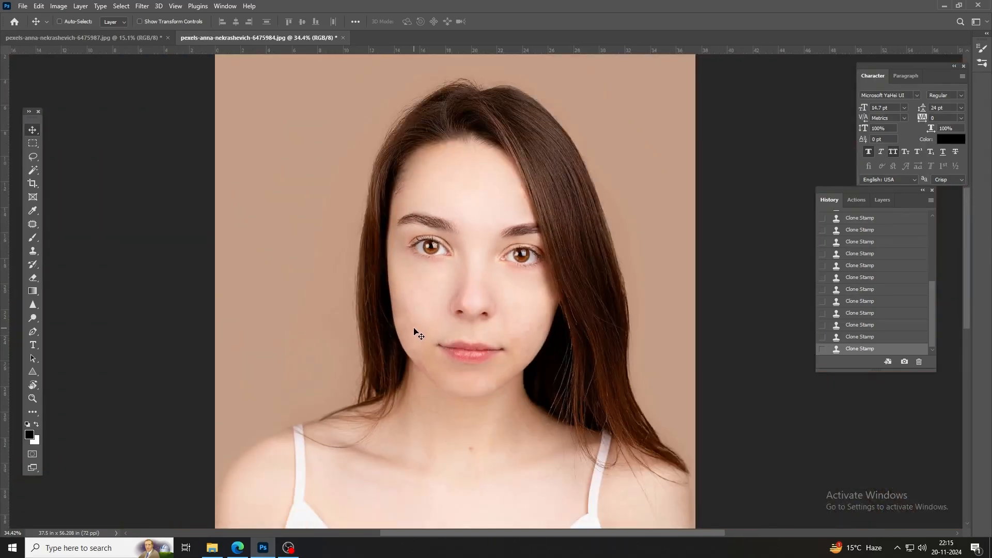